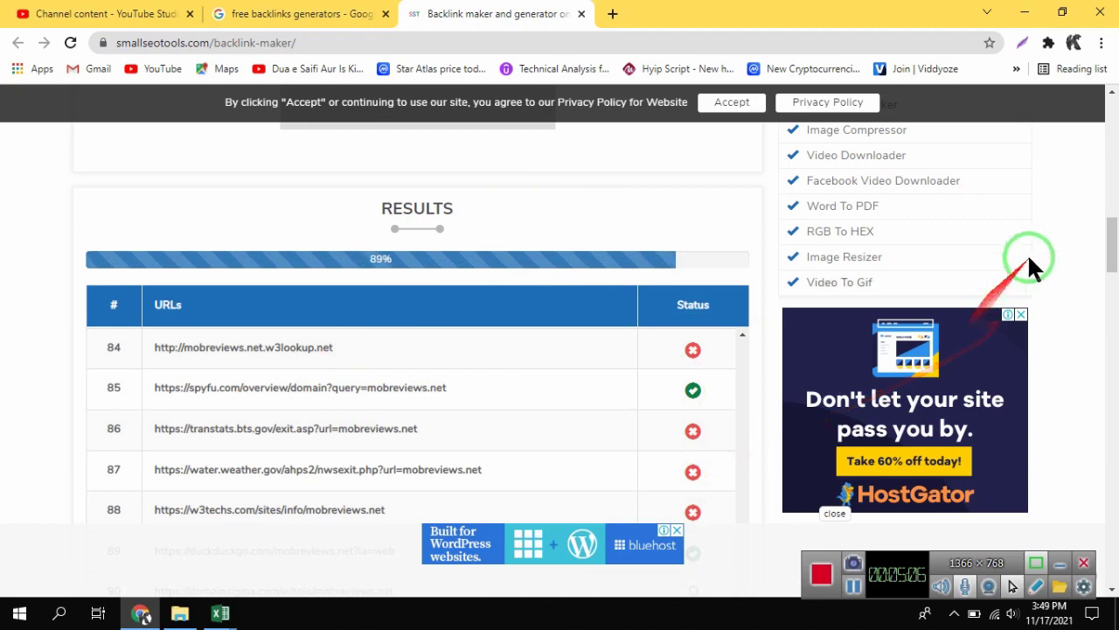
Step: Review the last entries and statuses in the backlink results, and glance at the Google results for free backlinks generators
left_click_drag(1112, 249, 1113, 271)
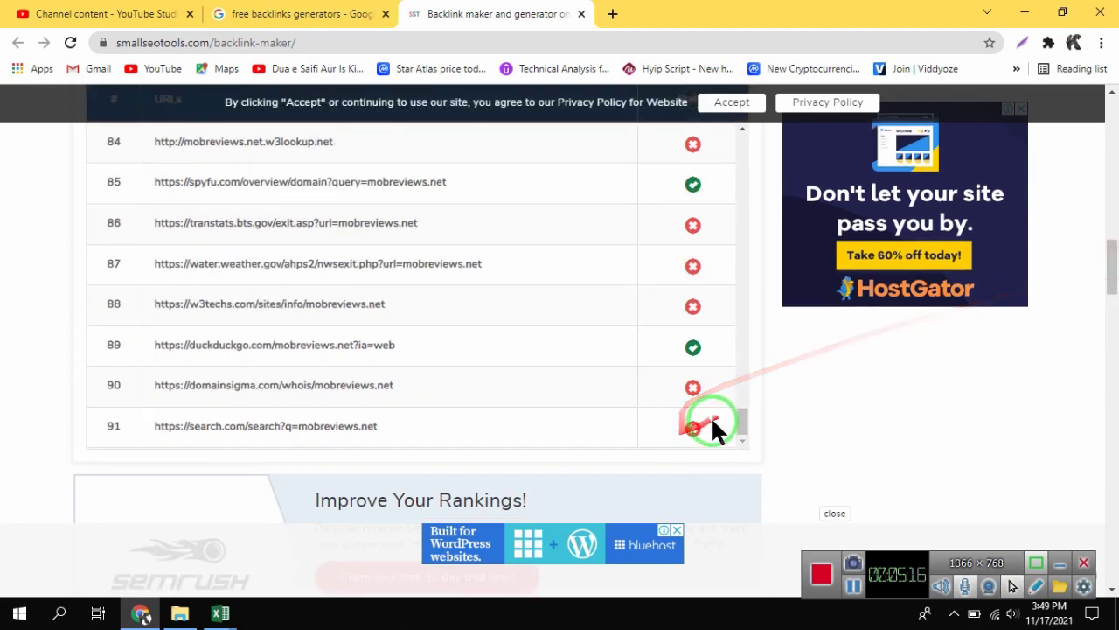
mouse_move(744, 413)
left_mouse_down()
mouse_move(742, 149)
mouse_move(760, 412)
left_mouse_up()
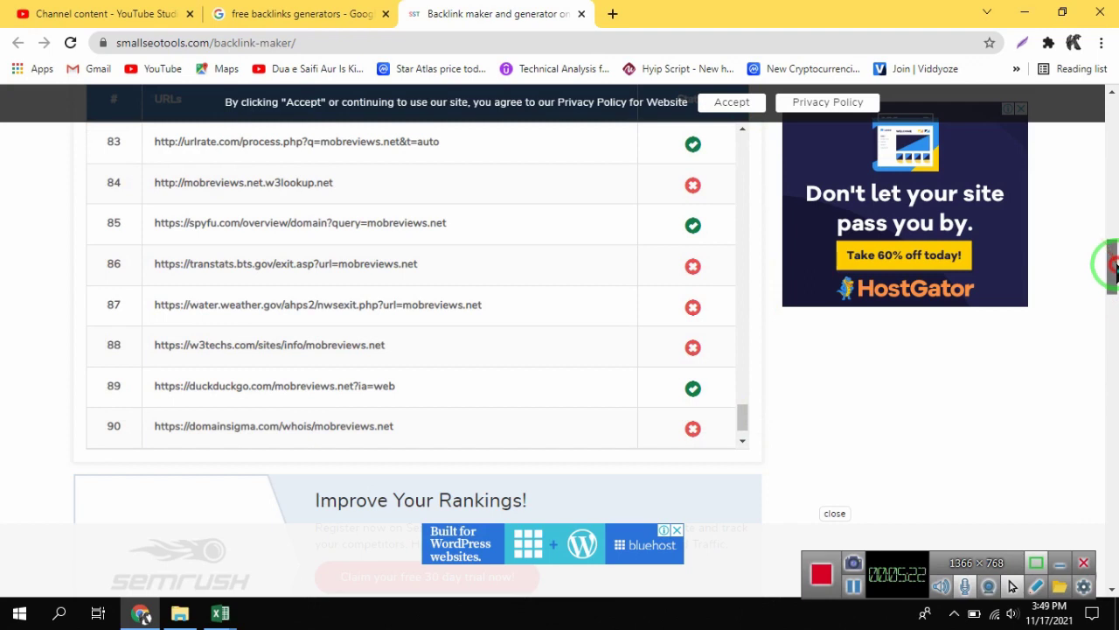
mouse_move(1115, 267)
left_mouse_down()
mouse_move(1116, 243)
mouse_move(1115, 255)
left_mouse_up()
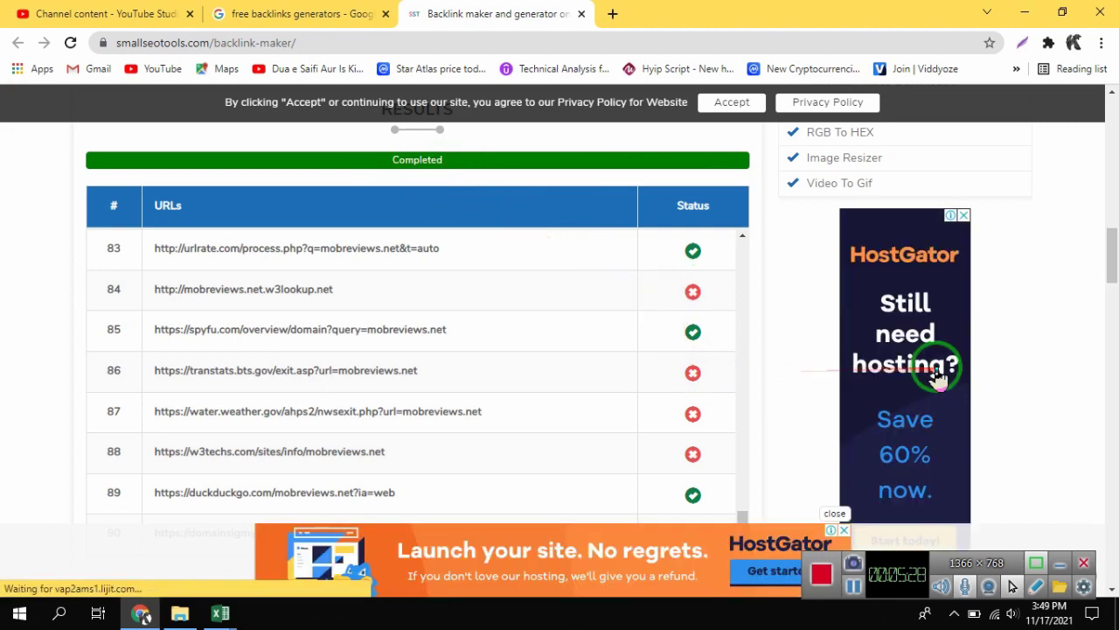
scroll(1109, 253, "down", 1)
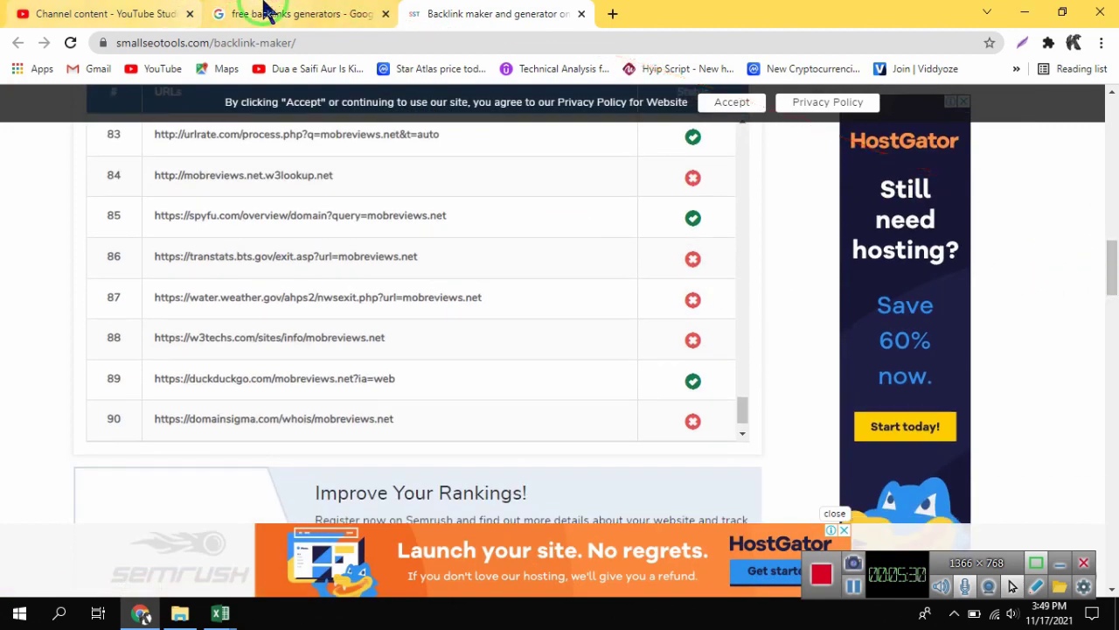
left_click(267, 12)
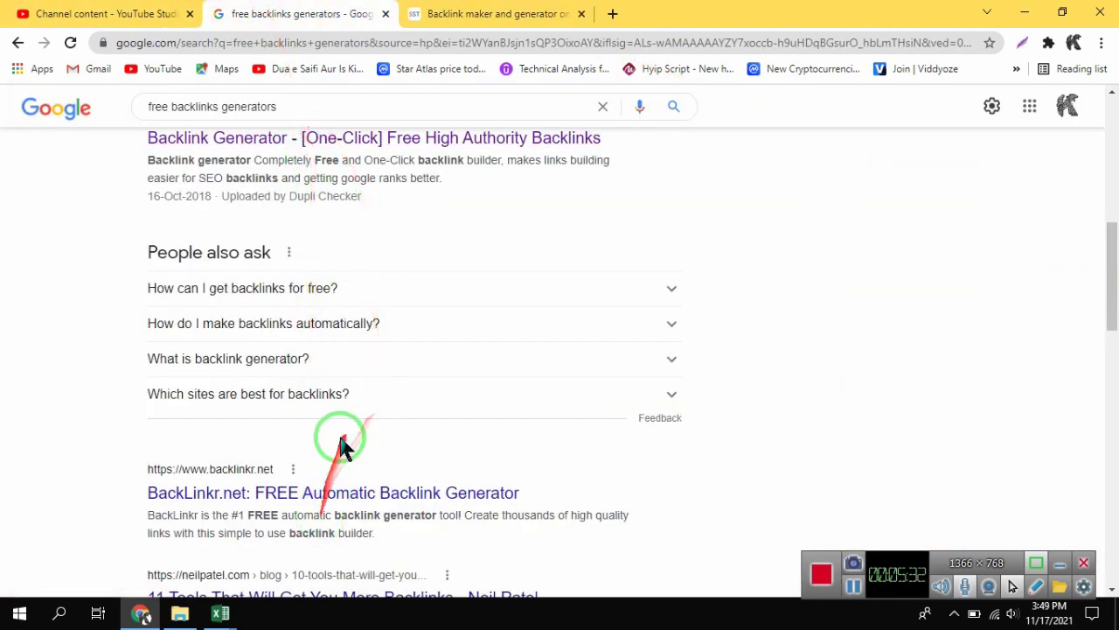
scroll(343, 446, "down", 2)
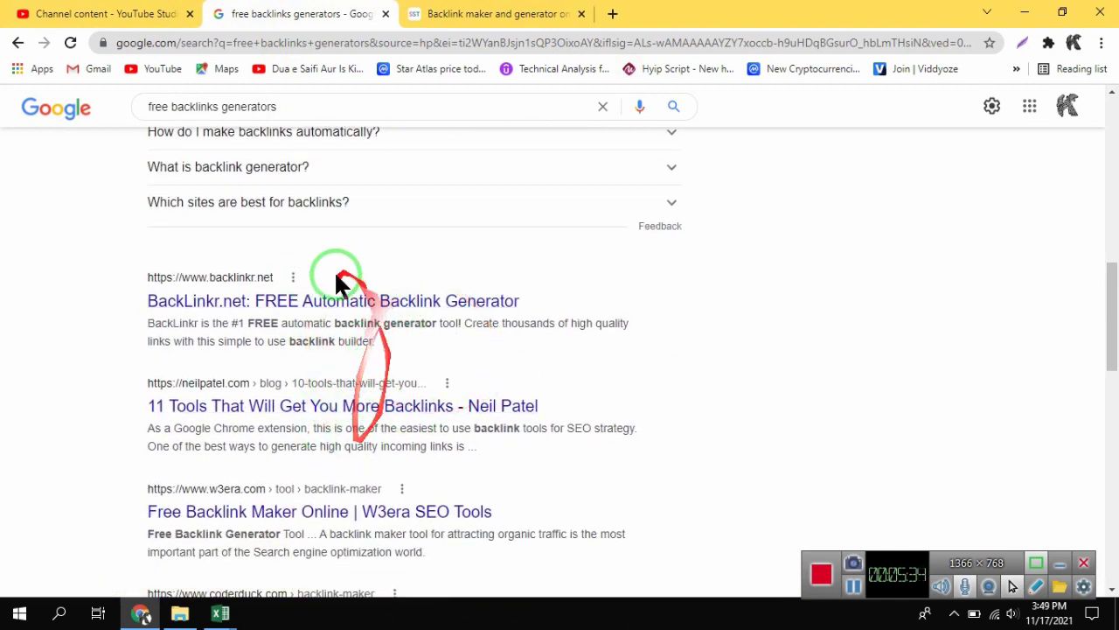
left_click(462, 14)
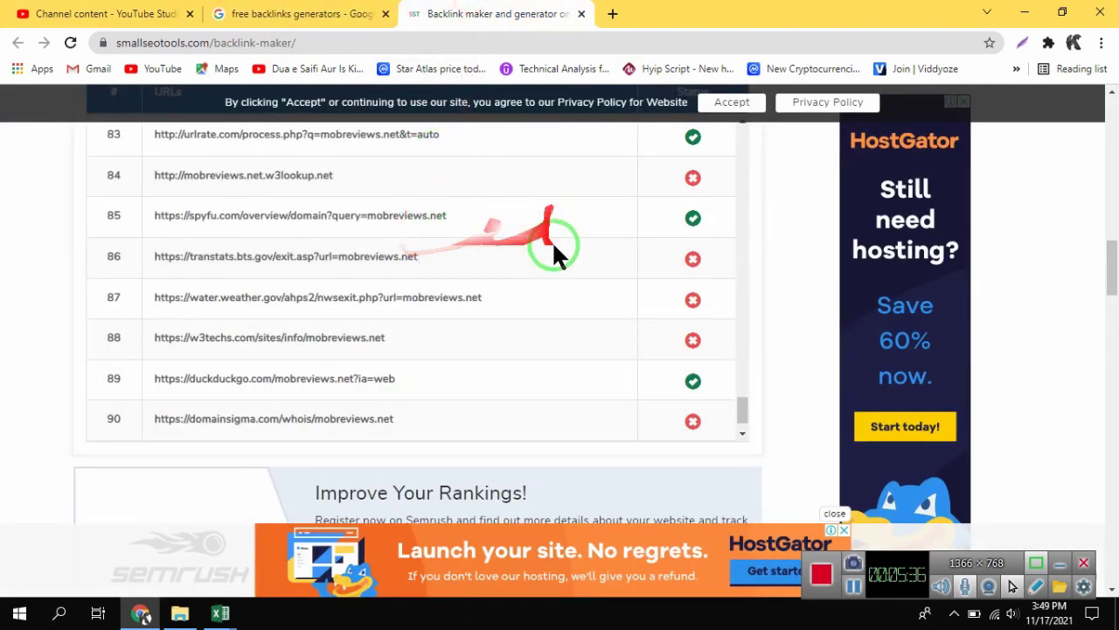
Step: Copy the whole list of generated backlink URLs, from row 91 up to row 1
left_click_drag(739, 405, 742, 424)
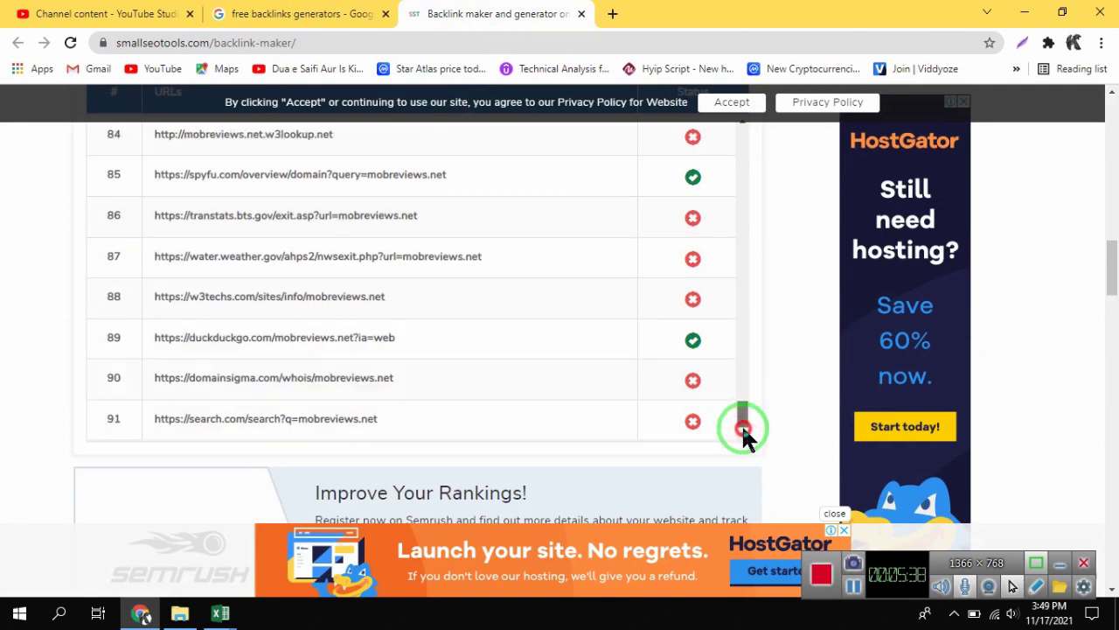
left_click_drag(637, 425, 110, 137)
right_click(189, 143)
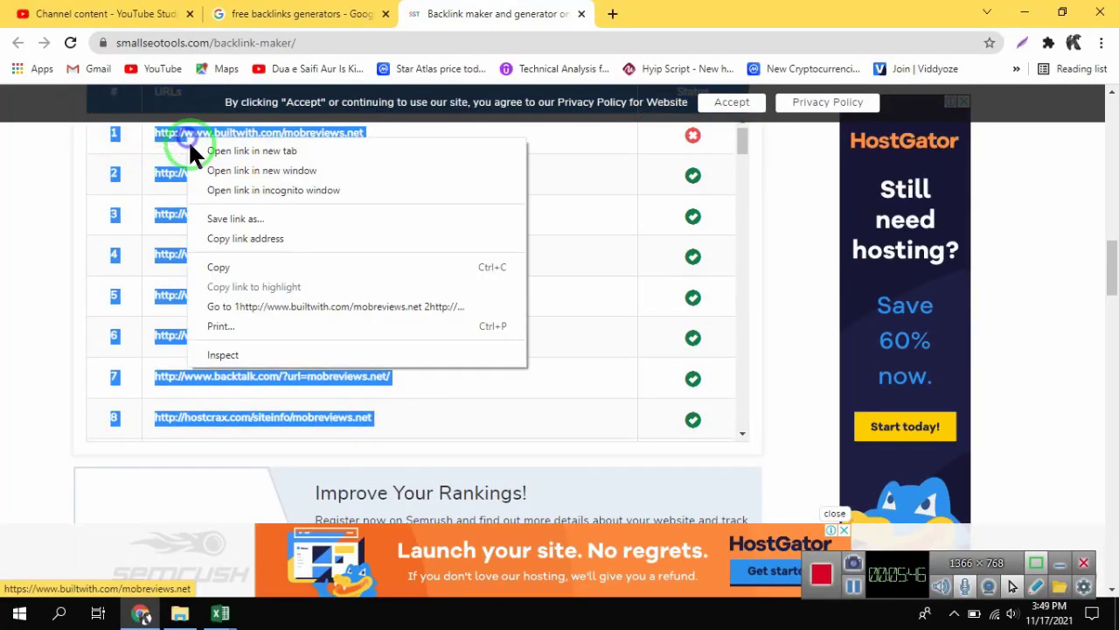
left_click(220, 266)
Step: Switch to the test workbook in Excel and paste the copied backlink list starting at cell D2
left_click(221, 615)
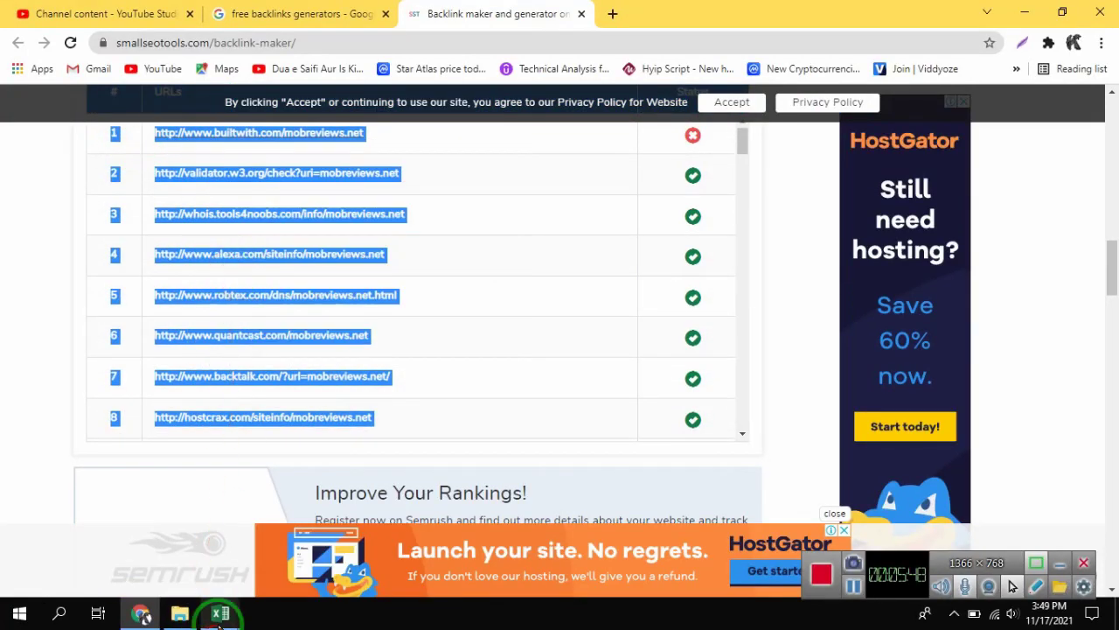
left_click(341, 531)
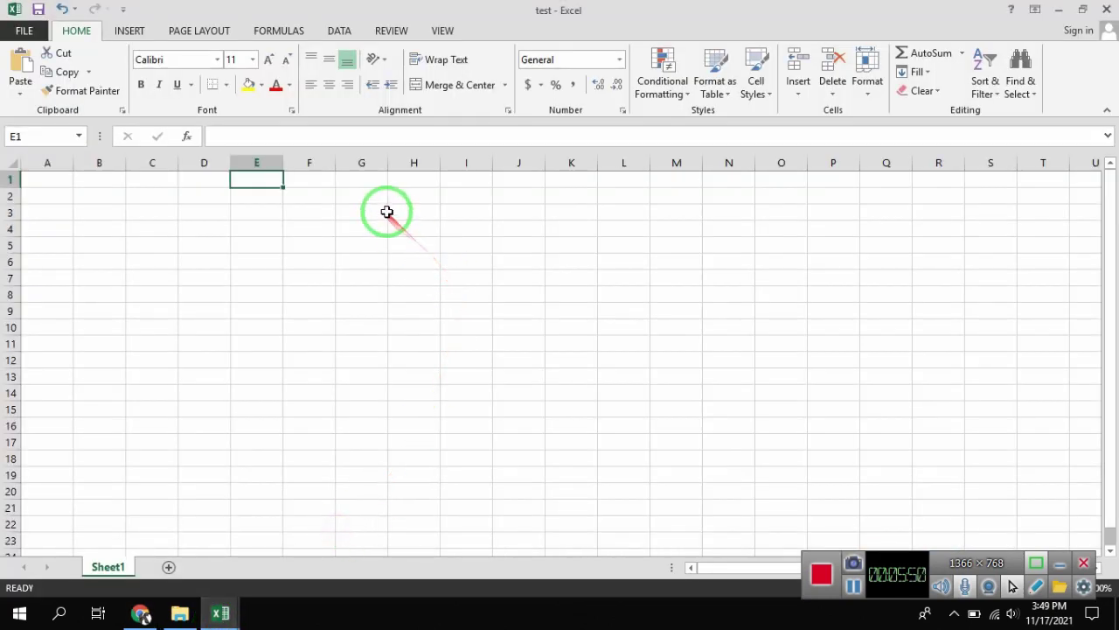
left_click(361, 197)
right_click(361, 197)
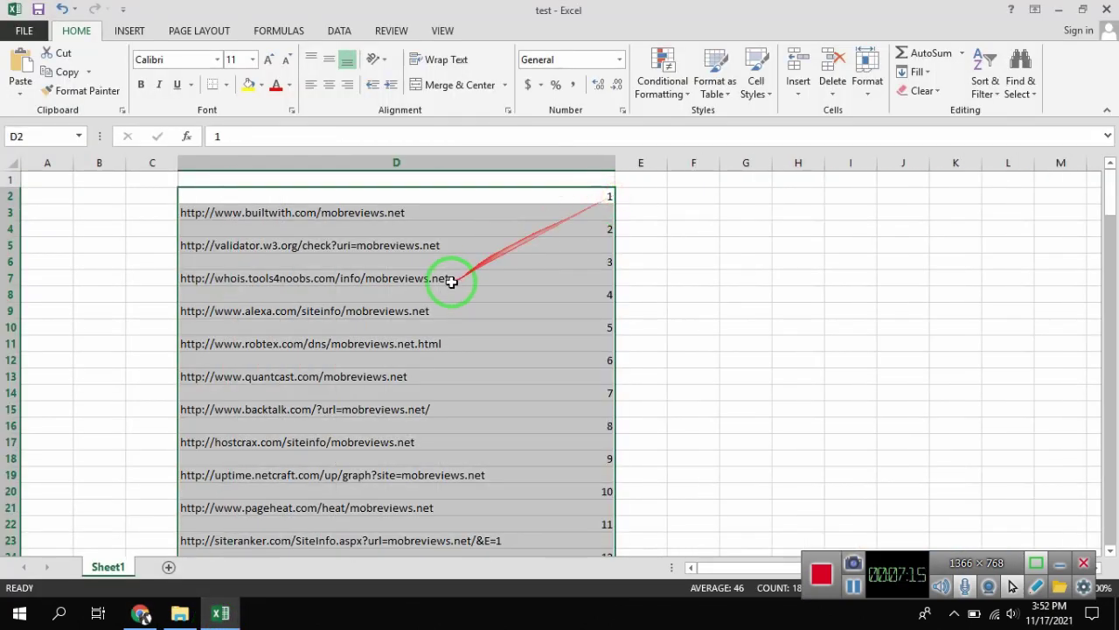
Step: Look through the pasted backlink list in column D
left_click(451, 280)
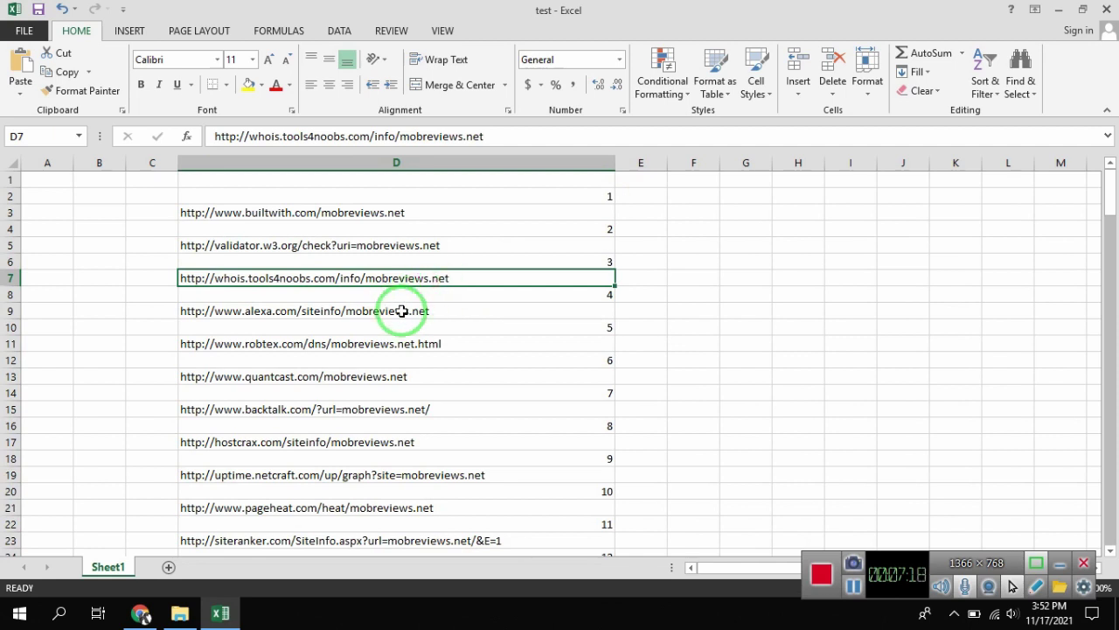
left_click(591, 161)
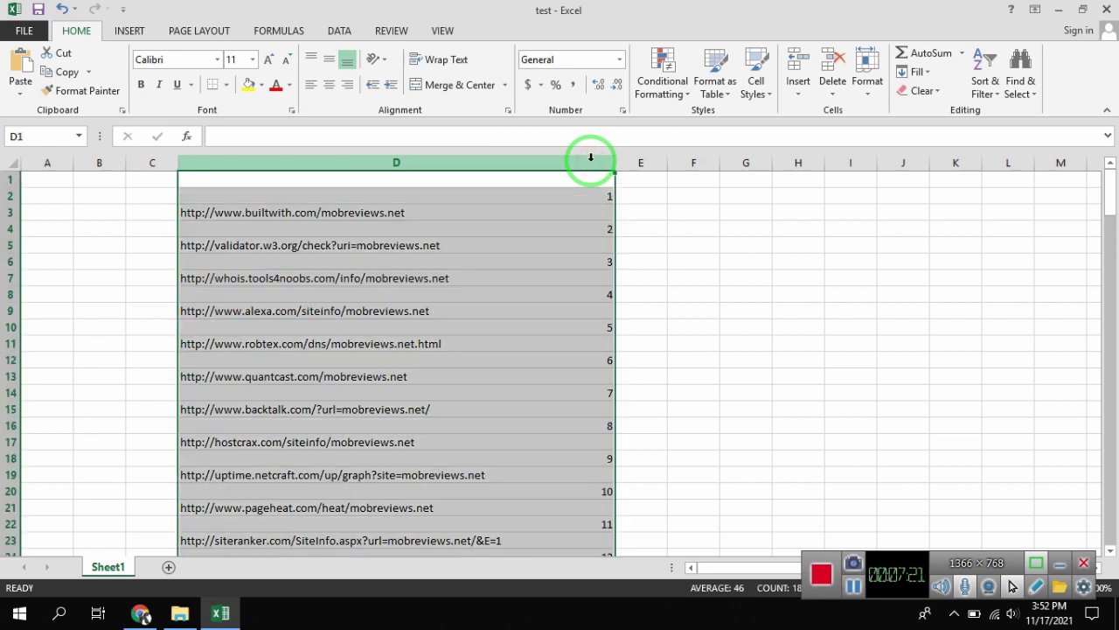
left_click(616, 258)
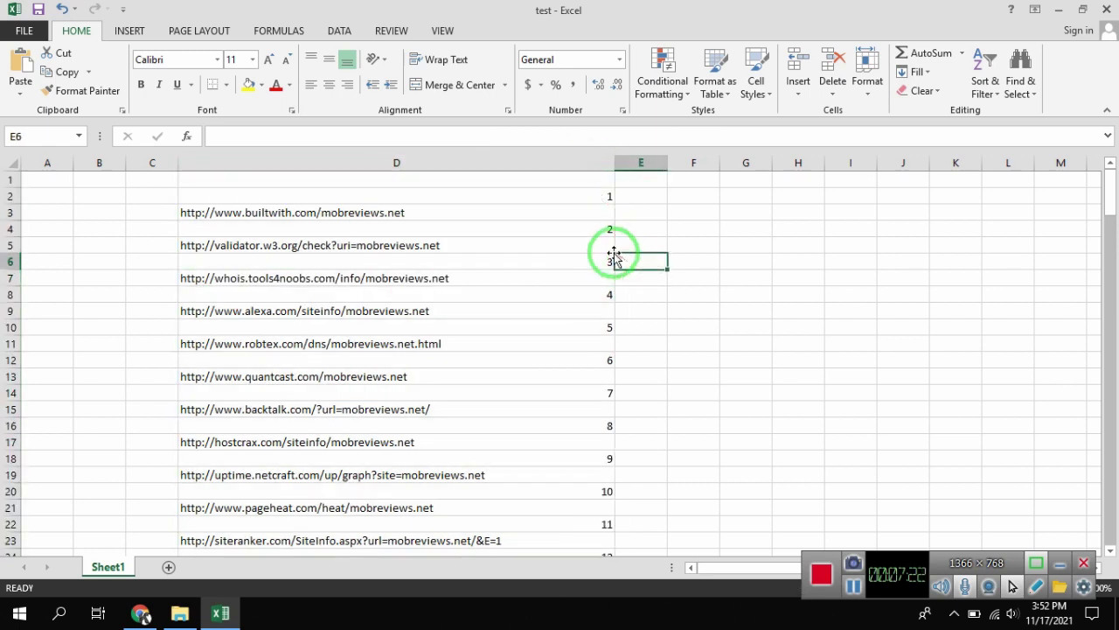
left_click(567, 226)
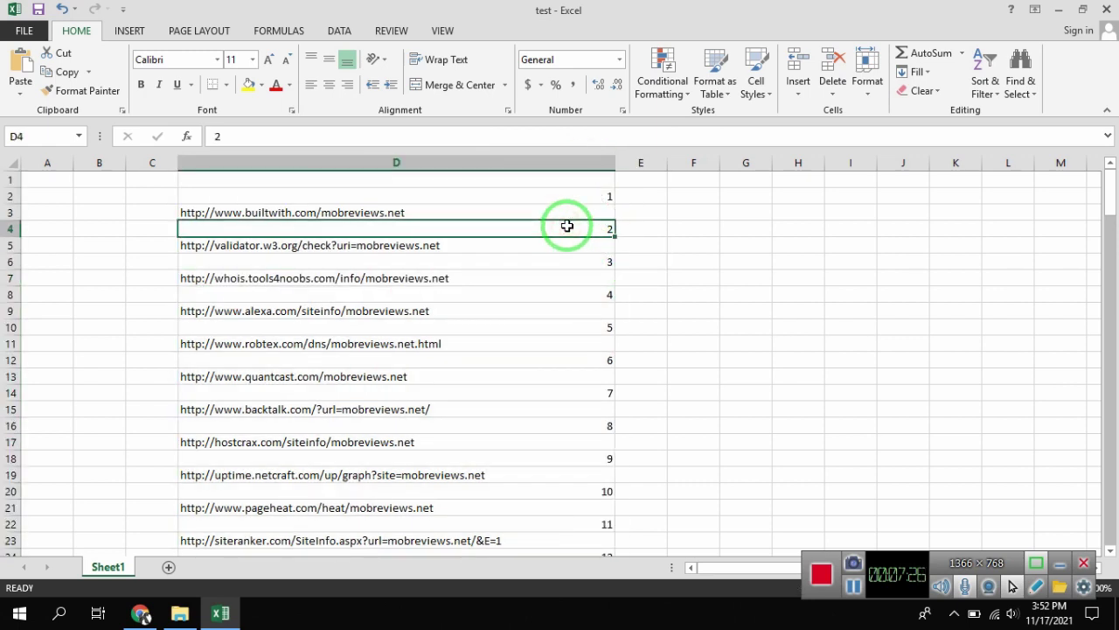
scroll(587, 319, "down", 5)
scroll(590, 333, "up", 5)
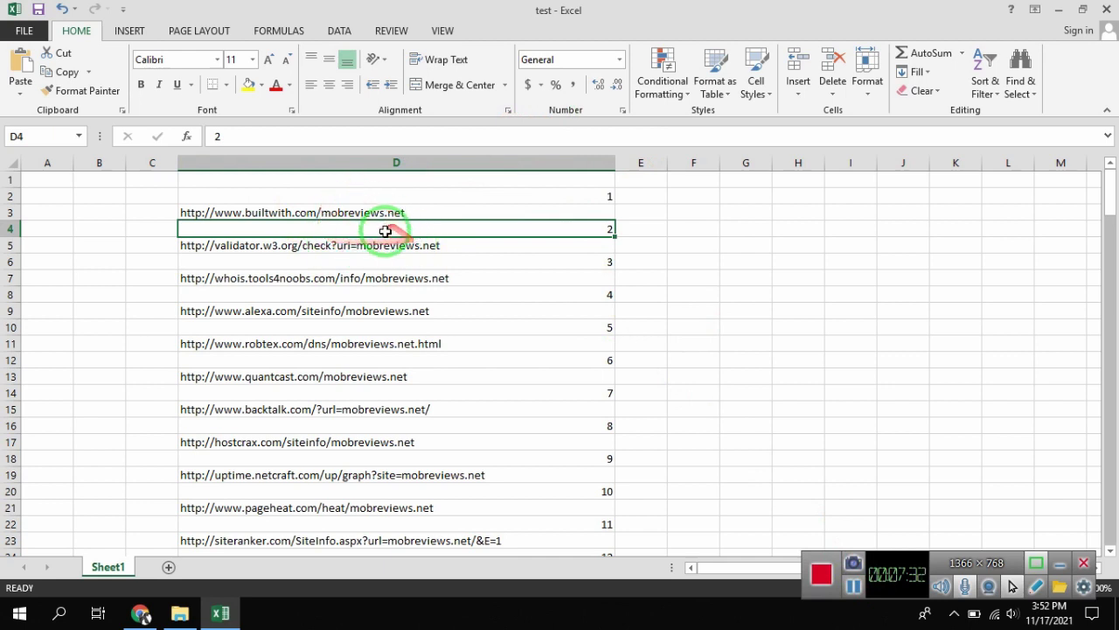
Step: Clear the index numbers 1 to 10 from the cells between the URLs in D2 to D20
left_click(582, 197)
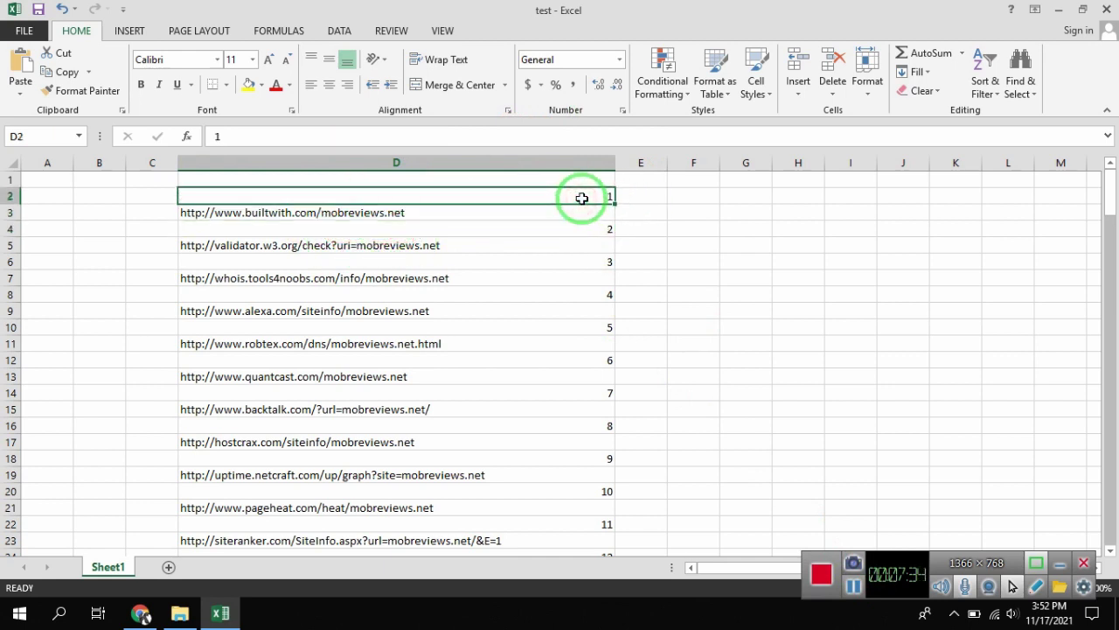
left_click(577, 228)
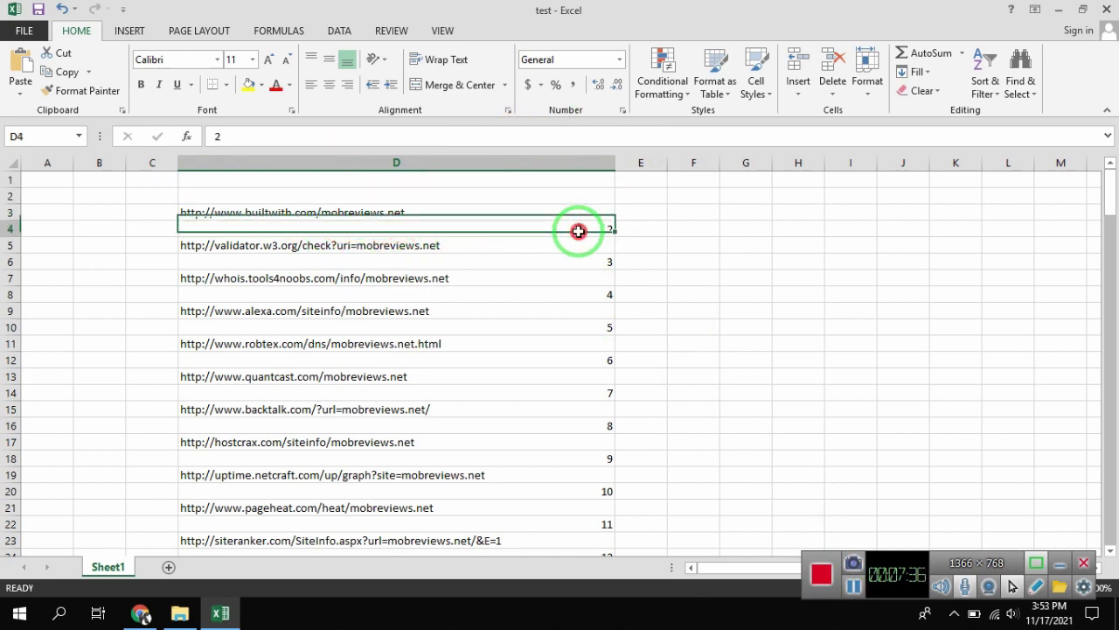
key("Delete")
left_click(569, 262)
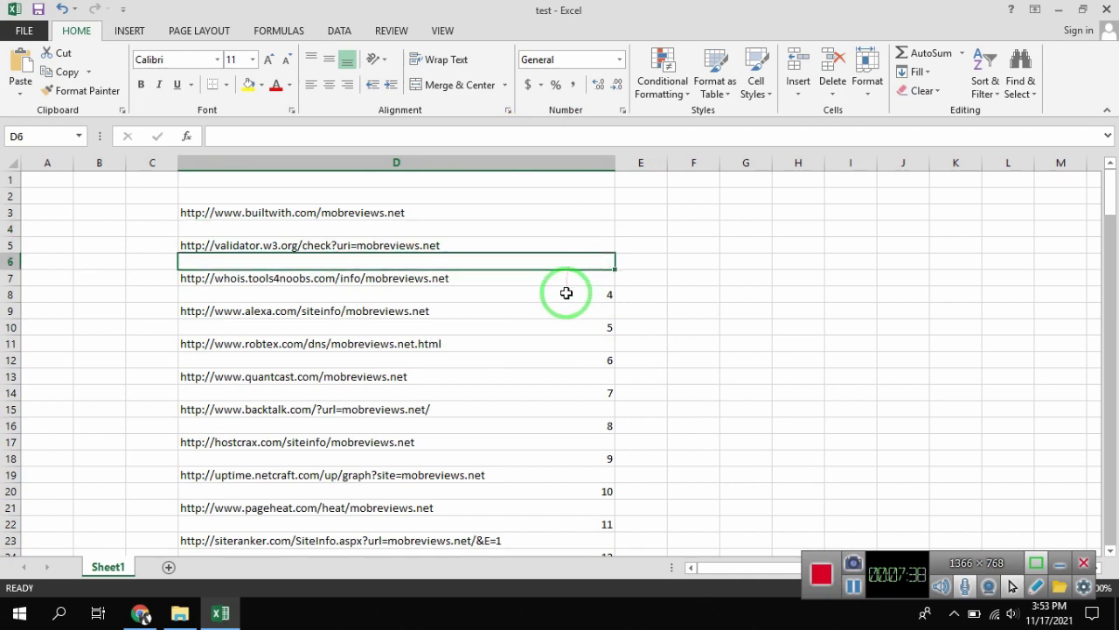
left_click(567, 293)
key("Delete")
left_click(567, 327)
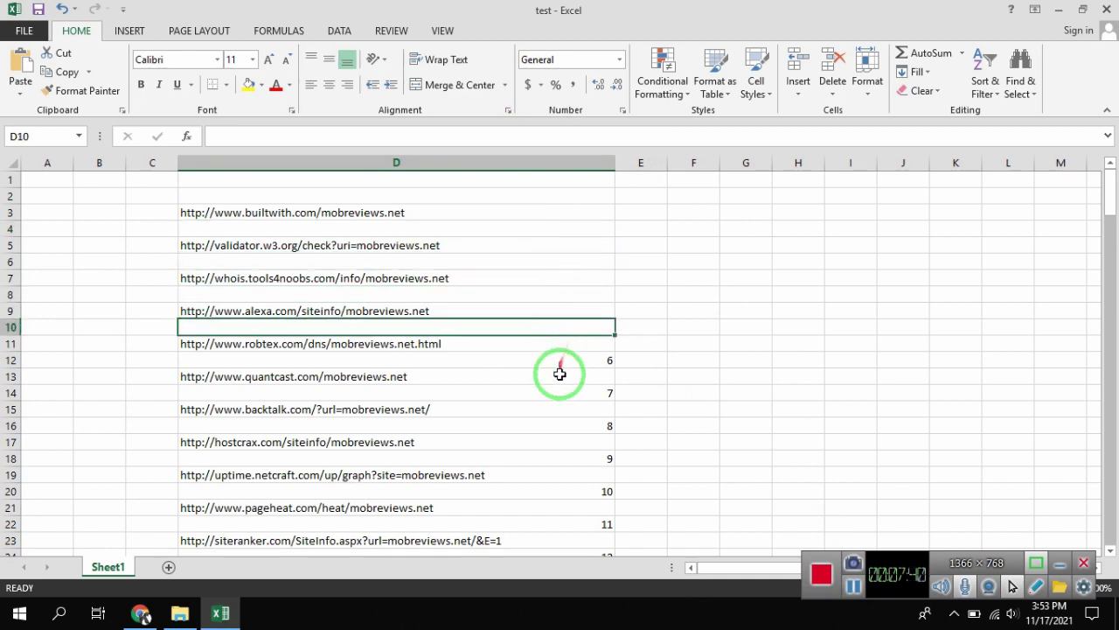
left_click(579, 368)
left_click(577, 359)
key("Delete")
left_click(577, 390)
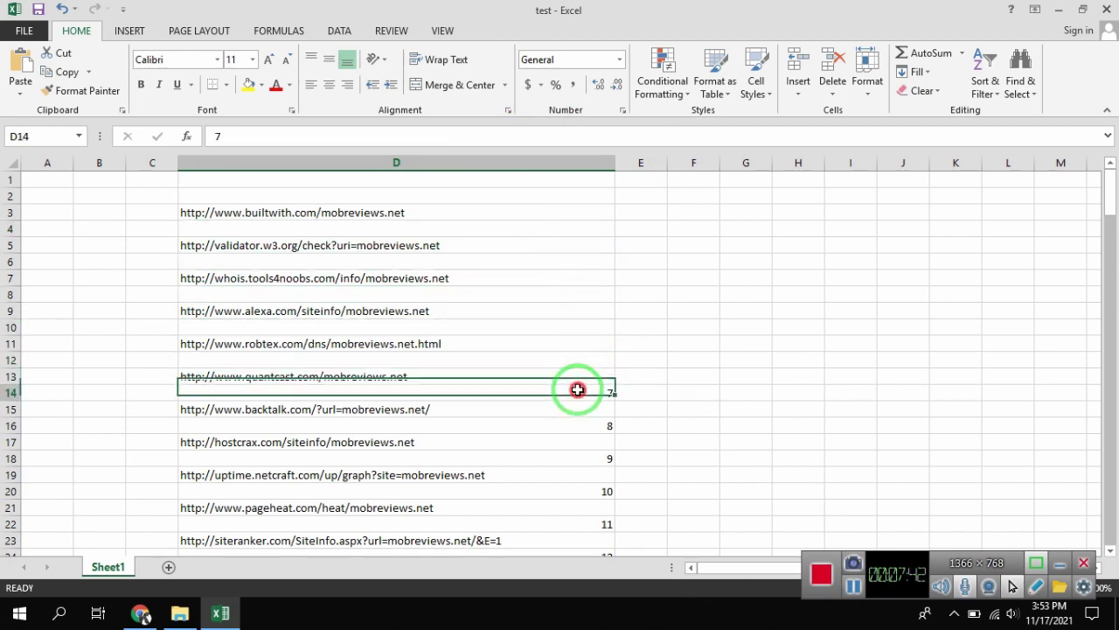
key("Delete")
left_click(573, 425)
key("Delete")
left_click(575, 458)
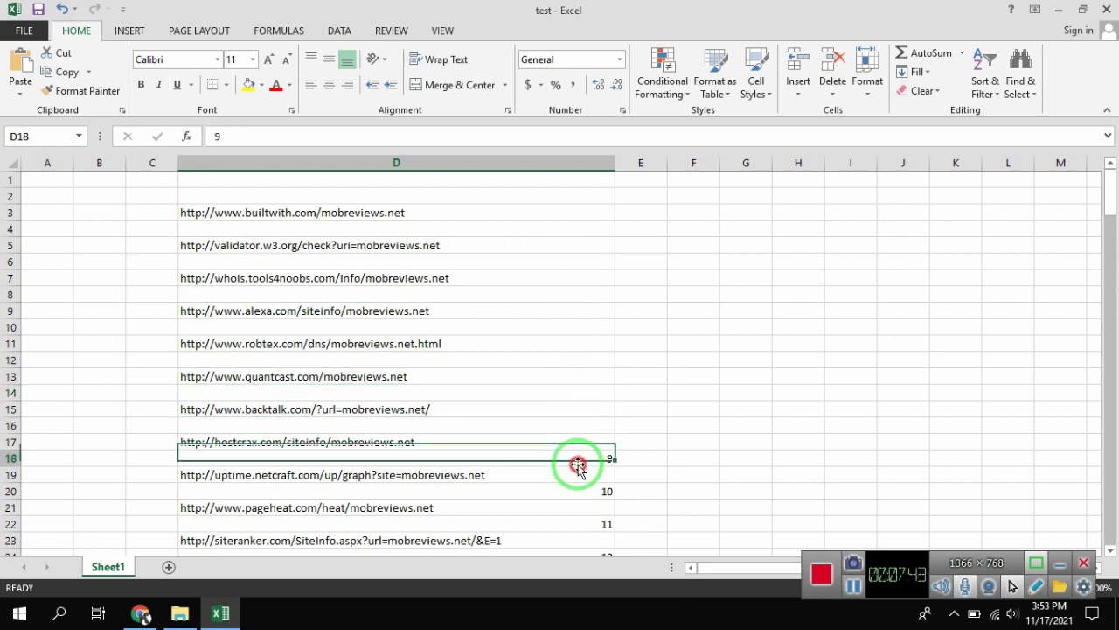
key("Delete")
left_click(576, 490)
key("Delete")
left_click(464, 341)
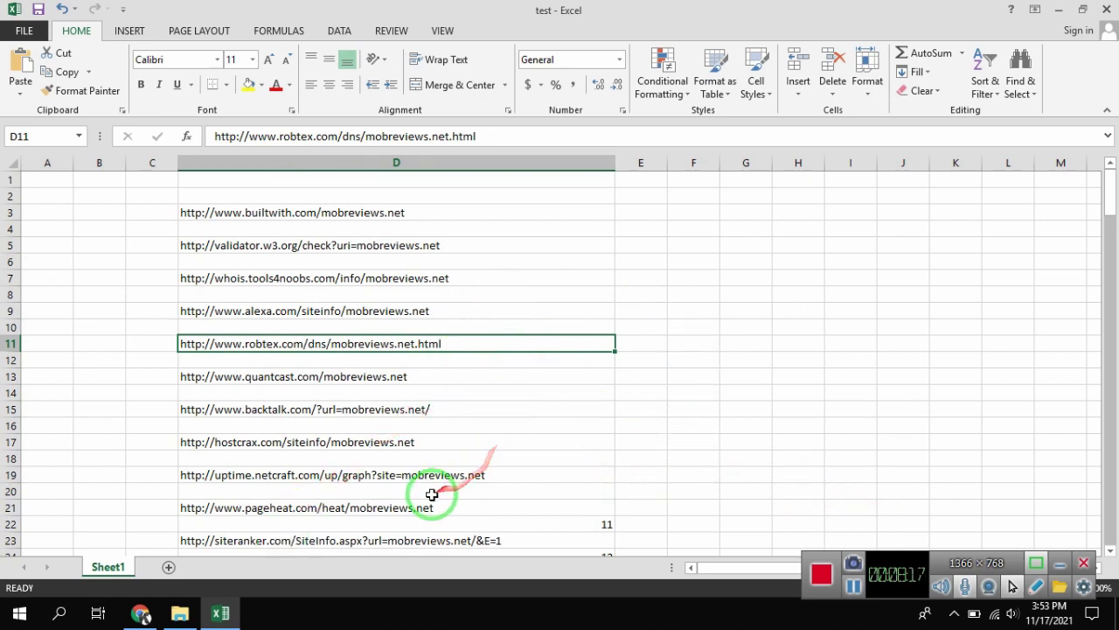
left_click_drag(405, 492, 407, 187)
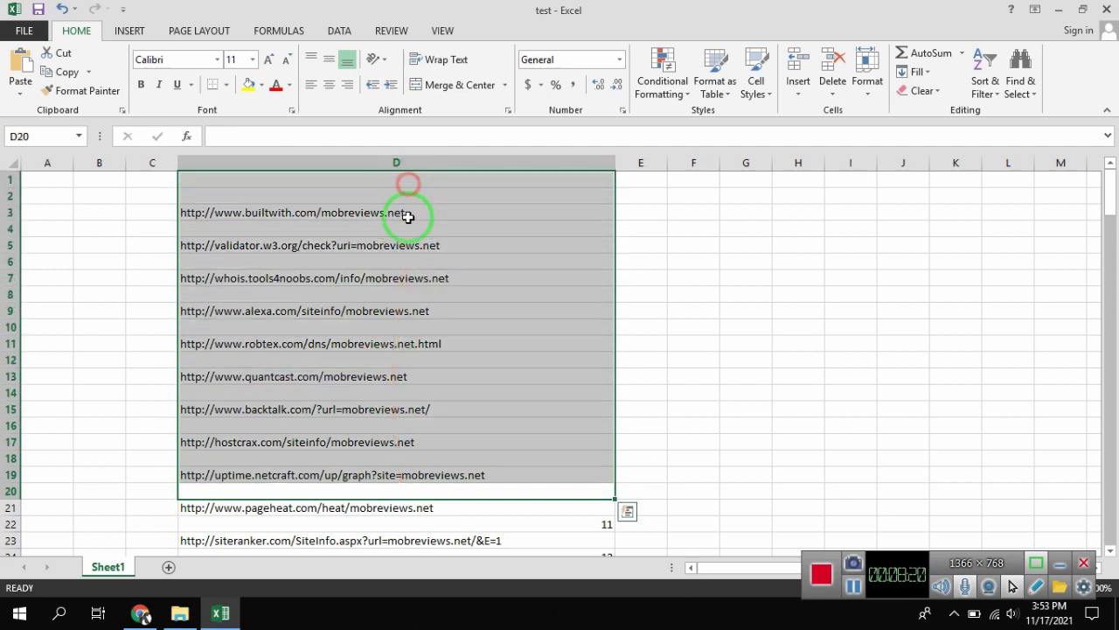
left_click(492, 232)
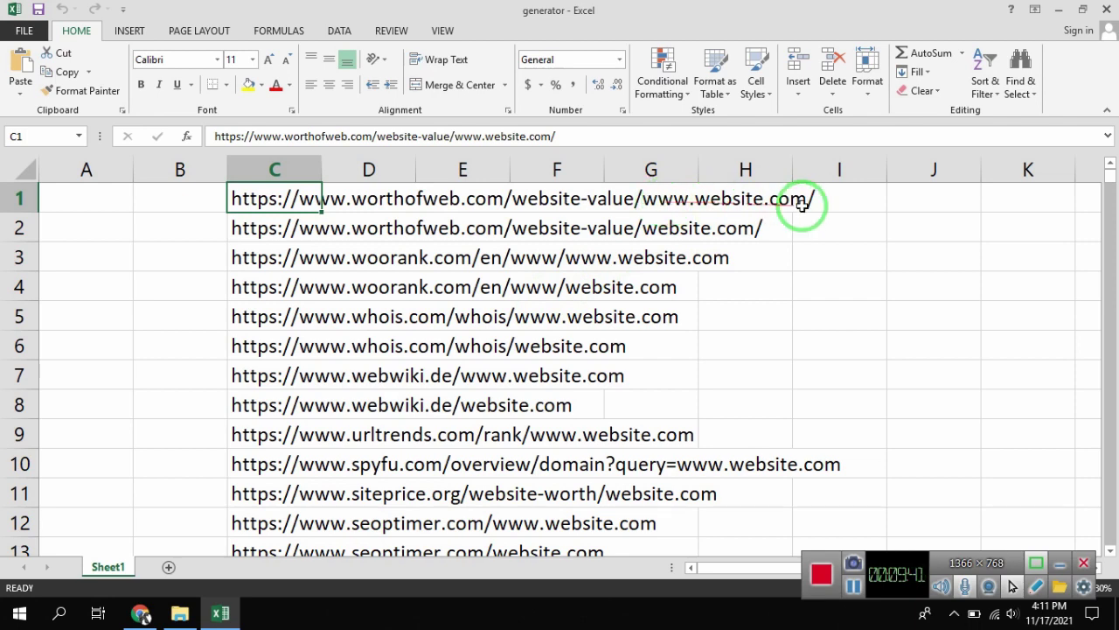
Step: Switch to Chrome and run a Google search for mobreviews
left_click(140, 612)
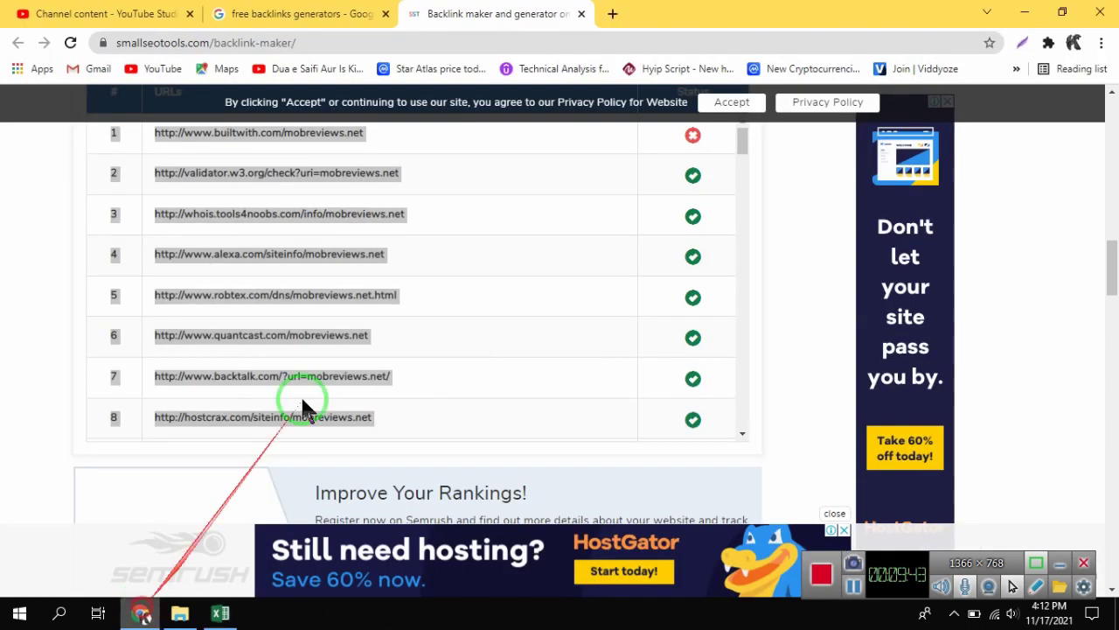
left_click(460, 44)
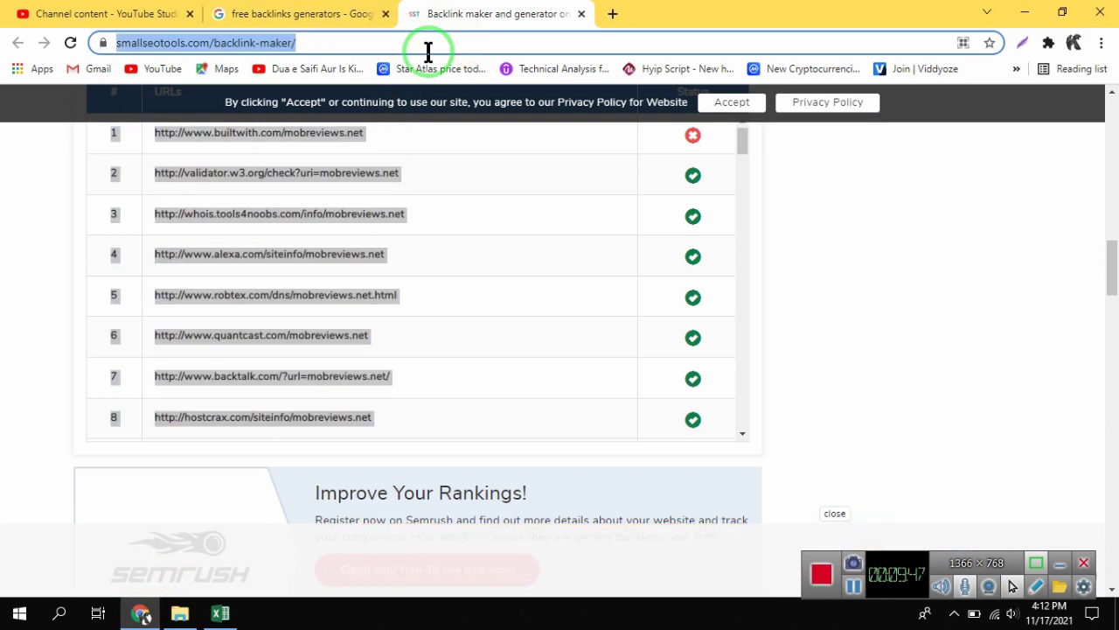
type("m")
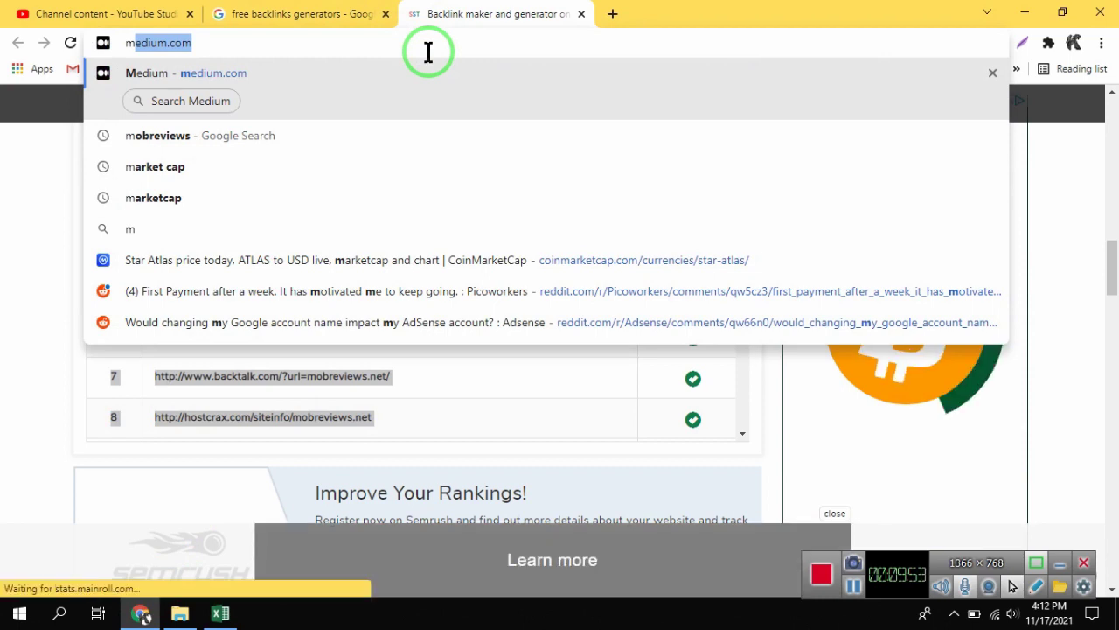
key("Down")
key("Down")
key("Up")
key("Return")
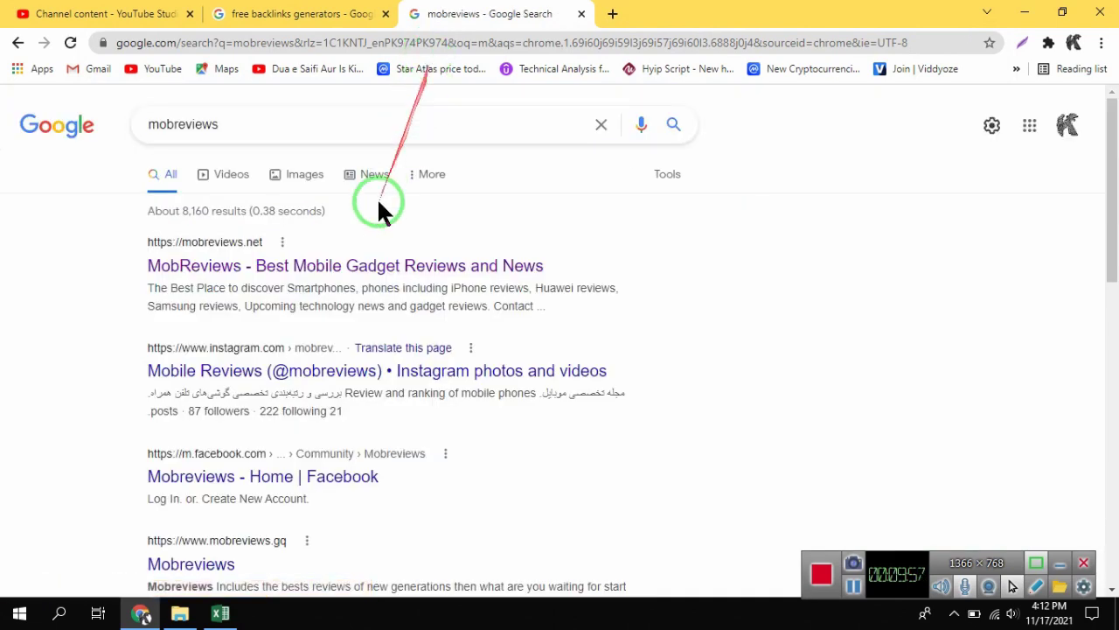
Step: Open the MobReviews site from the search results, cut its web address to the clipboard and close the site
left_click(370, 266)
left_click(349, 44)
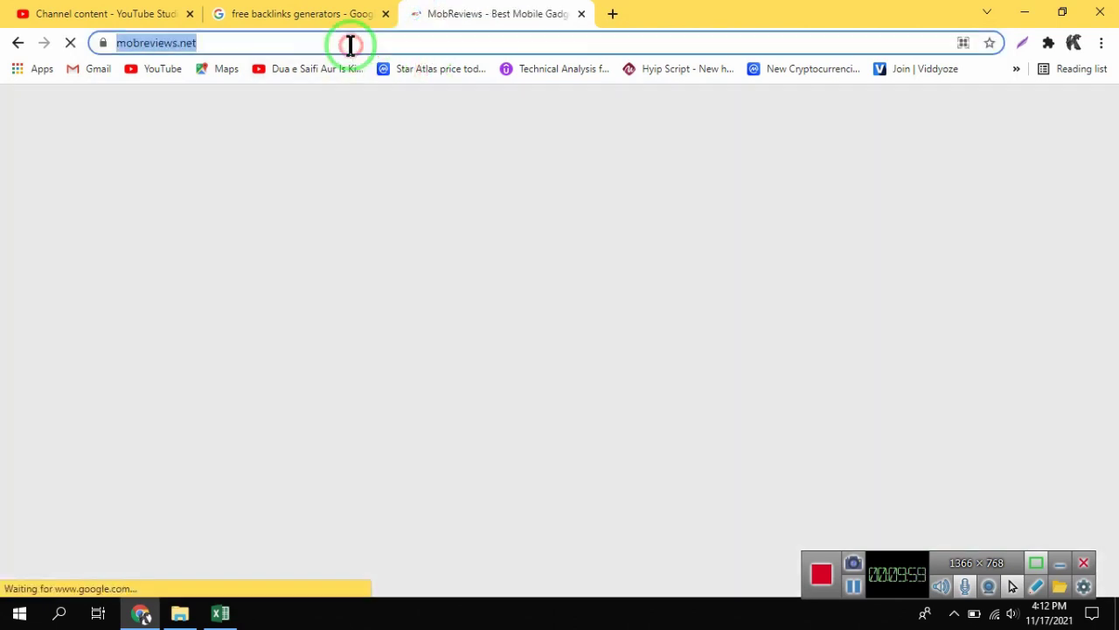
right_click(350, 44)
left_click(373, 116)
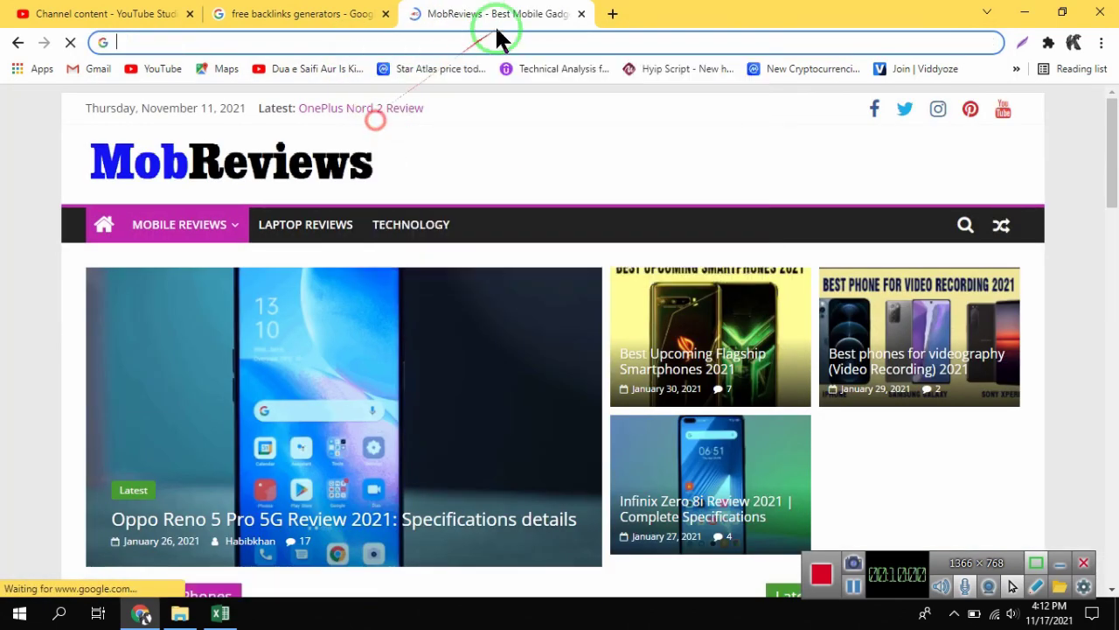
left_click(580, 14)
Step: Switch to Excel and highlight the placeholder domain website.com inside the URL in cell C1
left_click(220, 612)
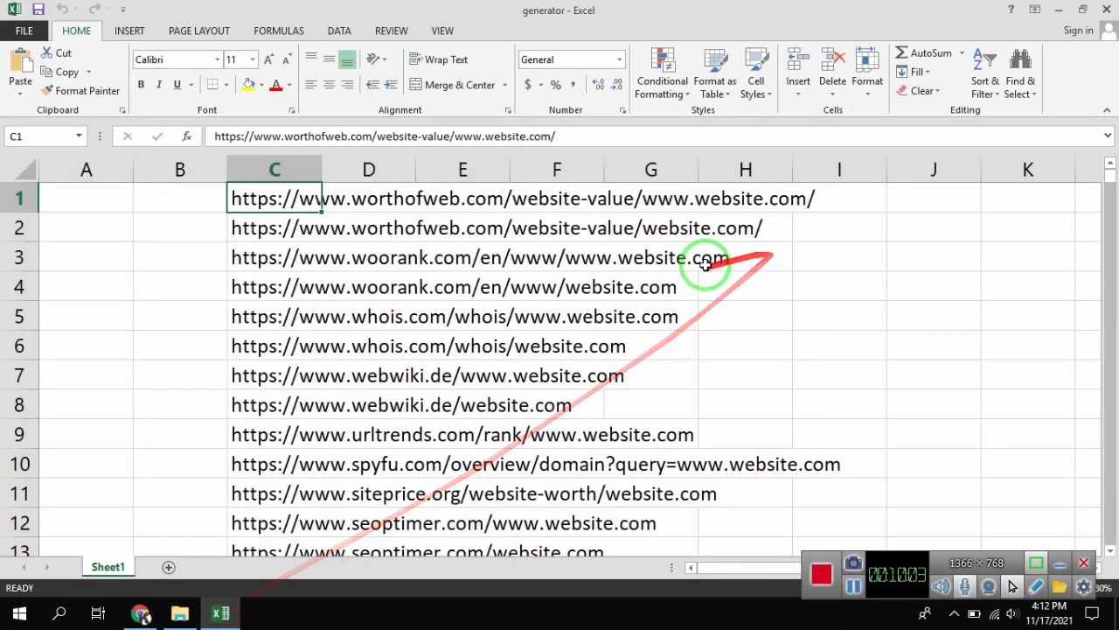
left_click(777, 198)
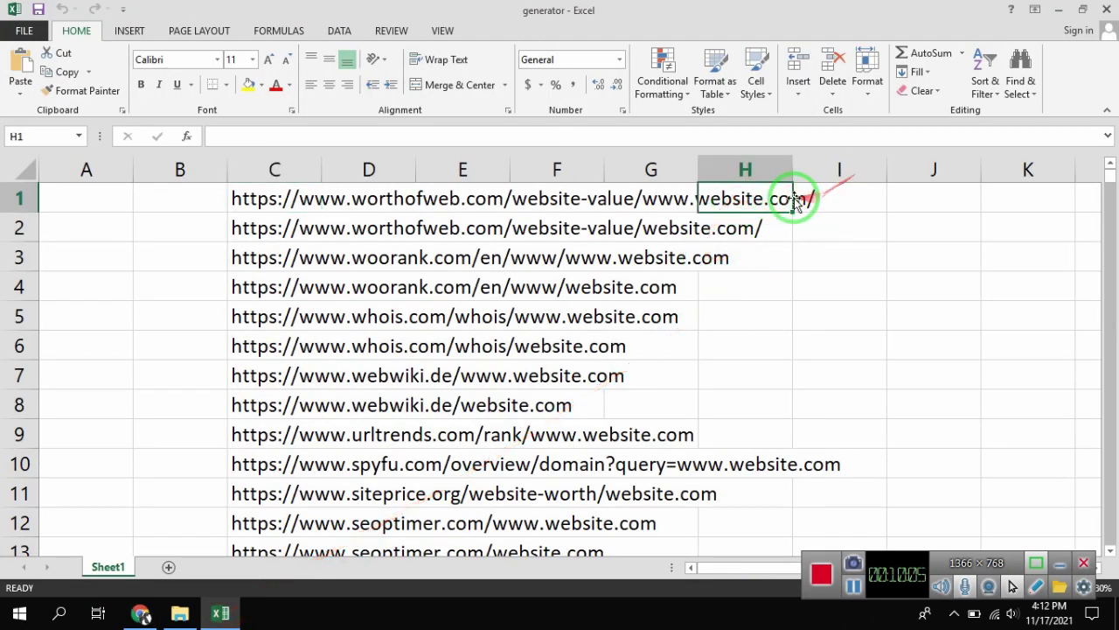
left_click(682, 202)
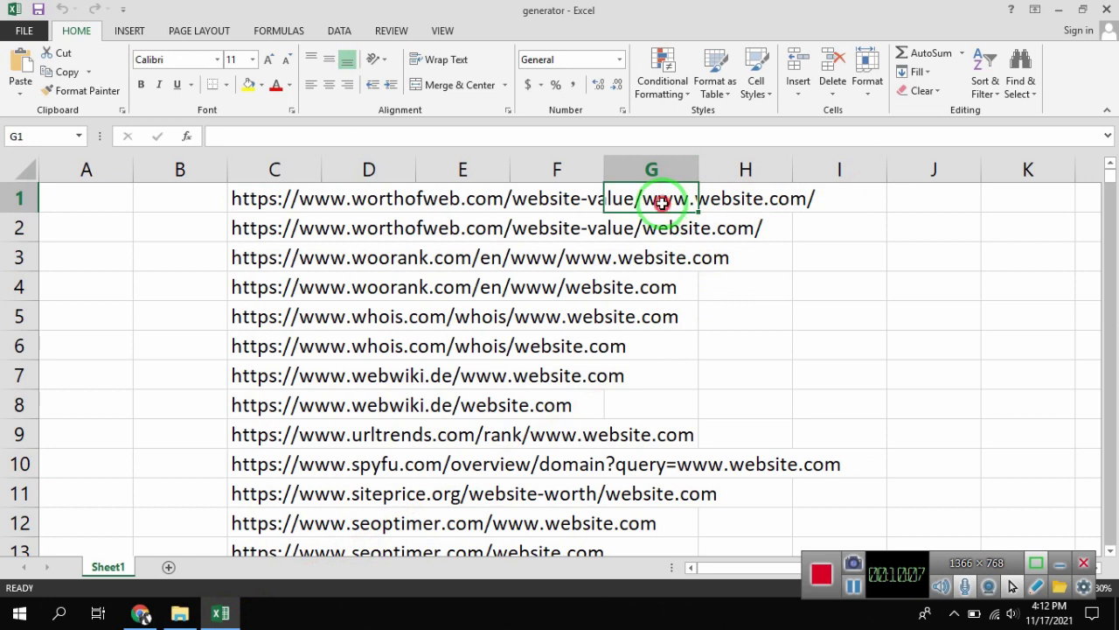
left_click(722, 200)
left_click(310, 198)
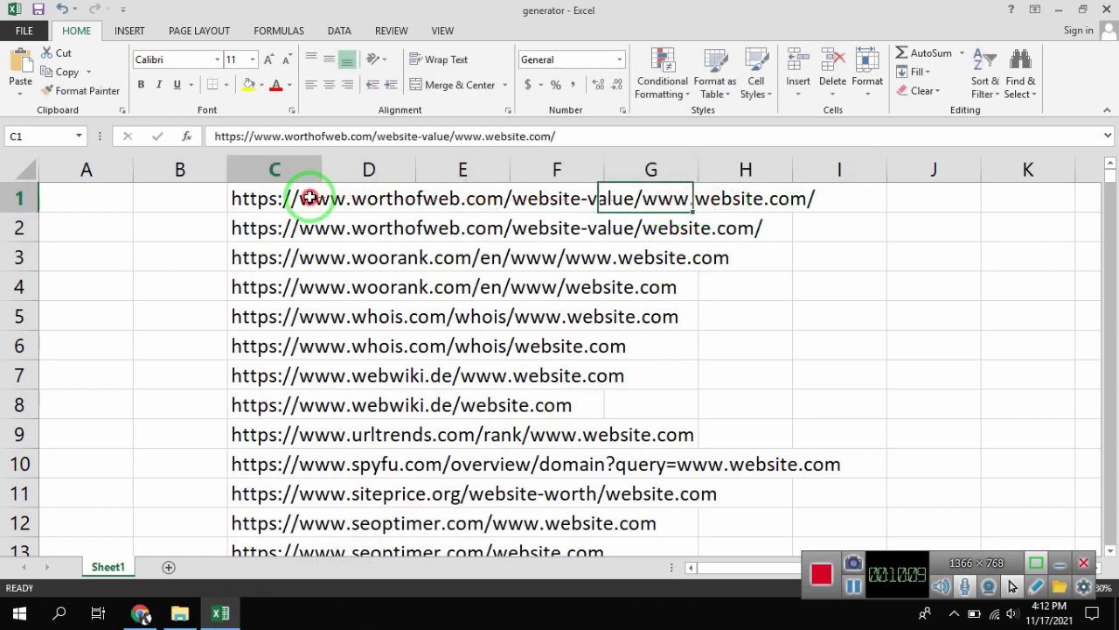
double_click(311, 198)
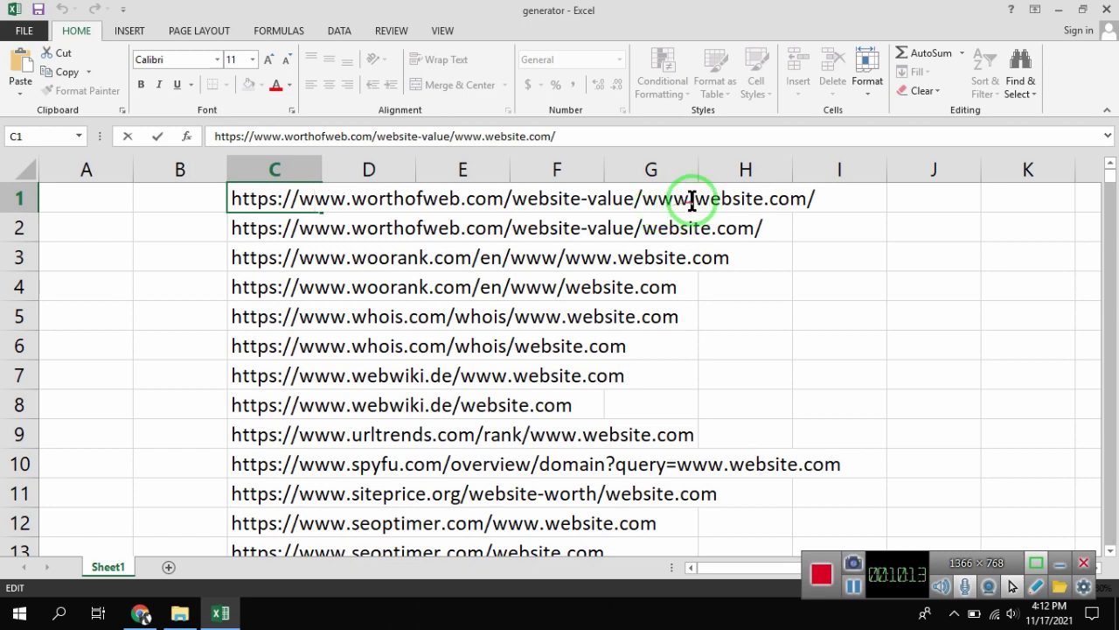
left_click_drag(695, 198, 840, 194)
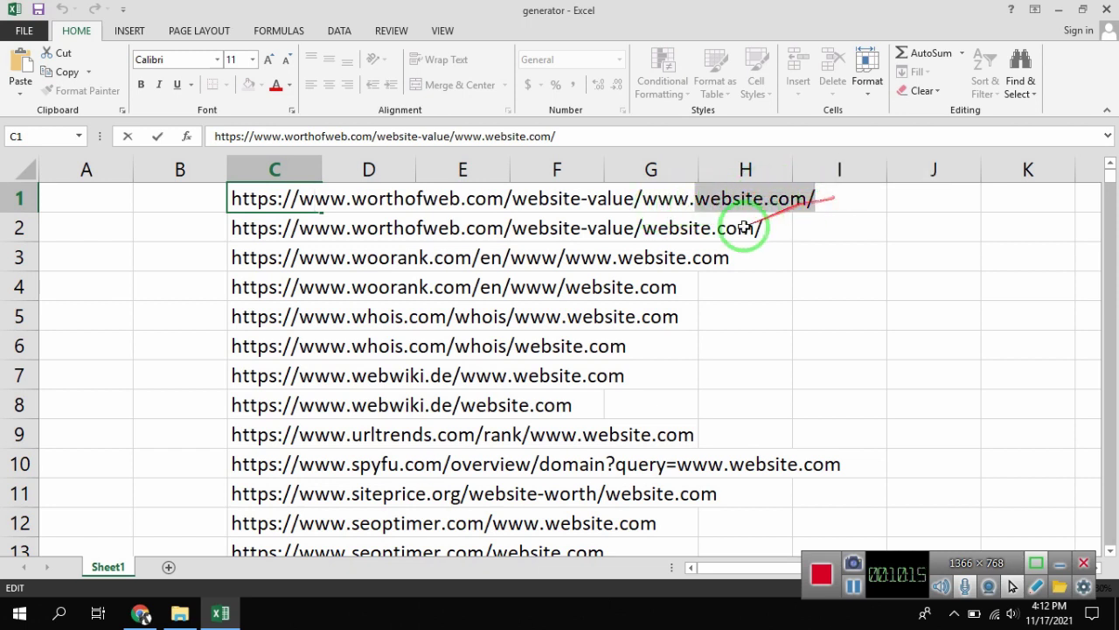
left_click(779, 199)
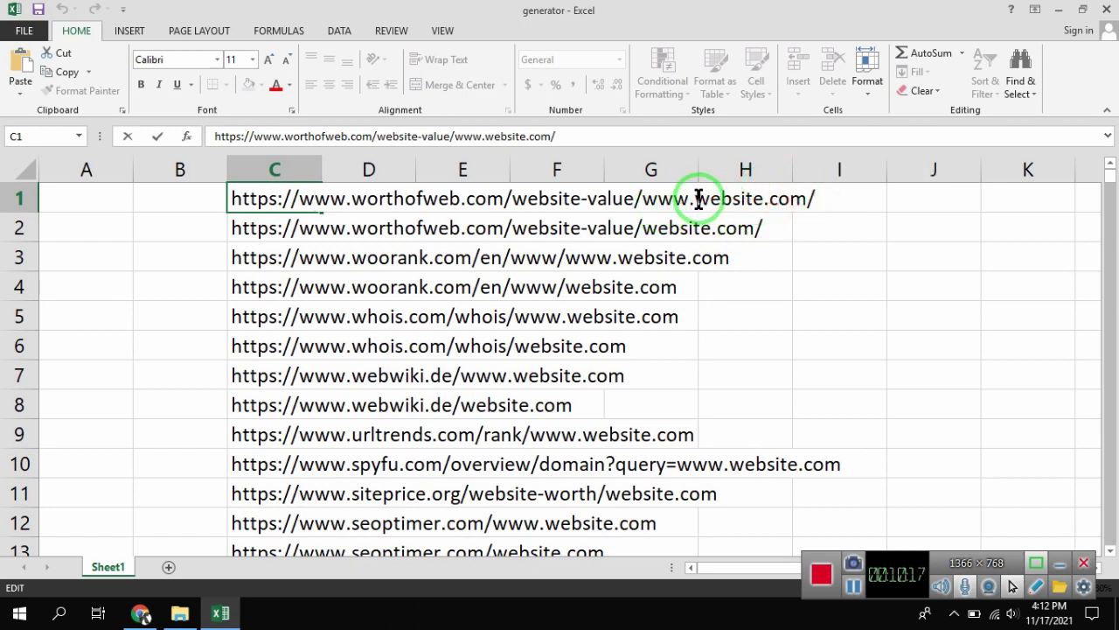
left_click_drag(698, 197, 805, 196)
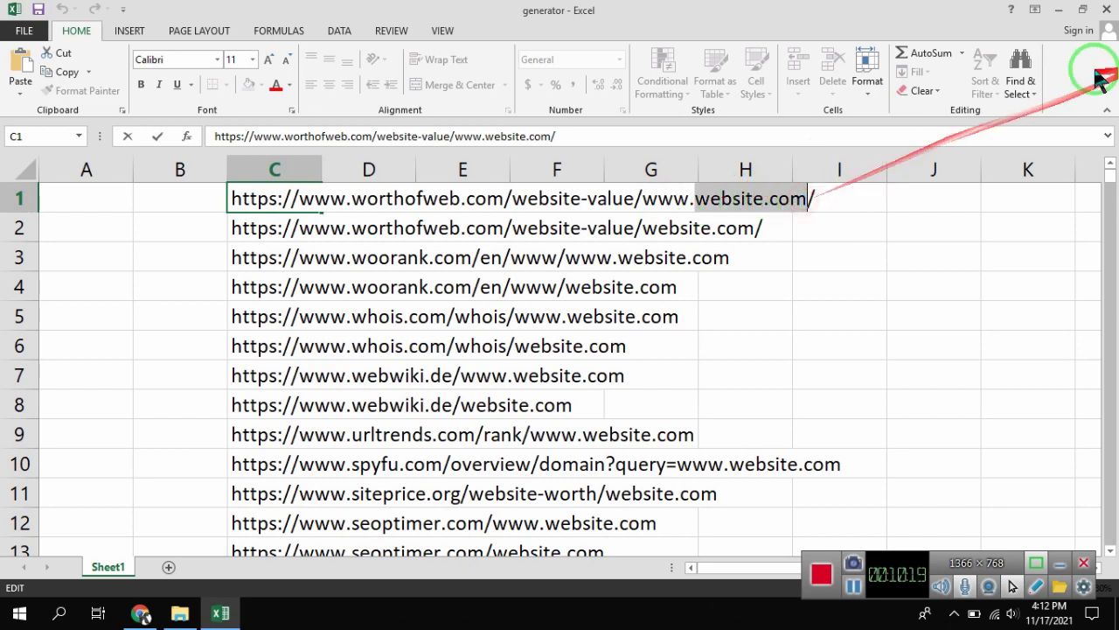
Step: Open Find and Replace, move the dialog off the first rows, and set the search text to website.com
left_click(1025, 91)
left_click(1016, 133)
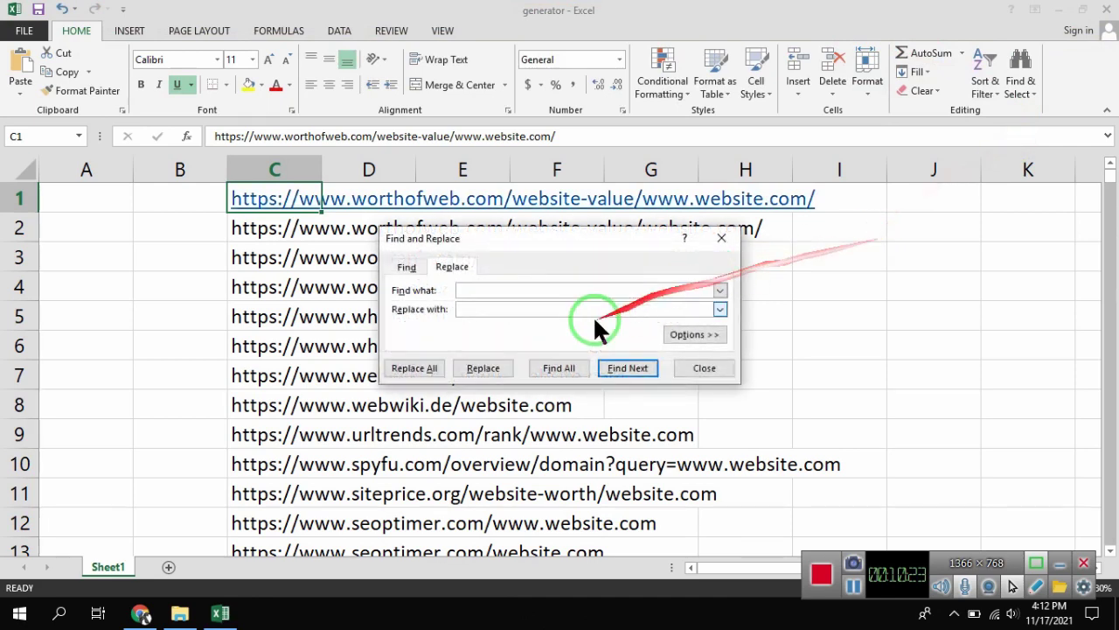
left_click_drag(536, 236, 582, 345)
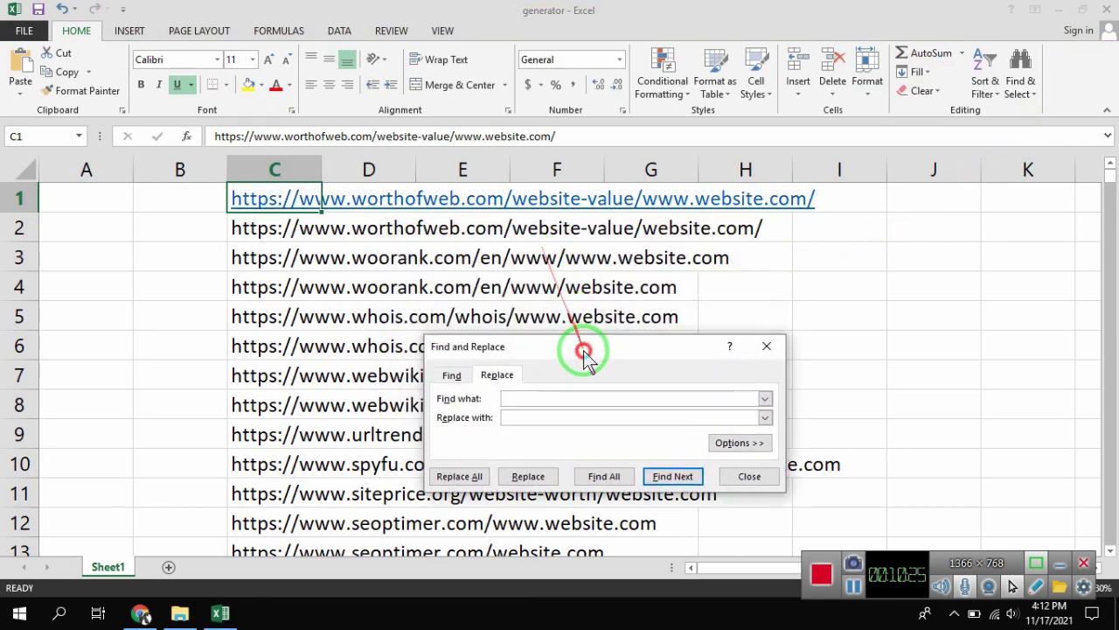
left_click(536, 402)
left_click_drag(539, 398, 615, 398)
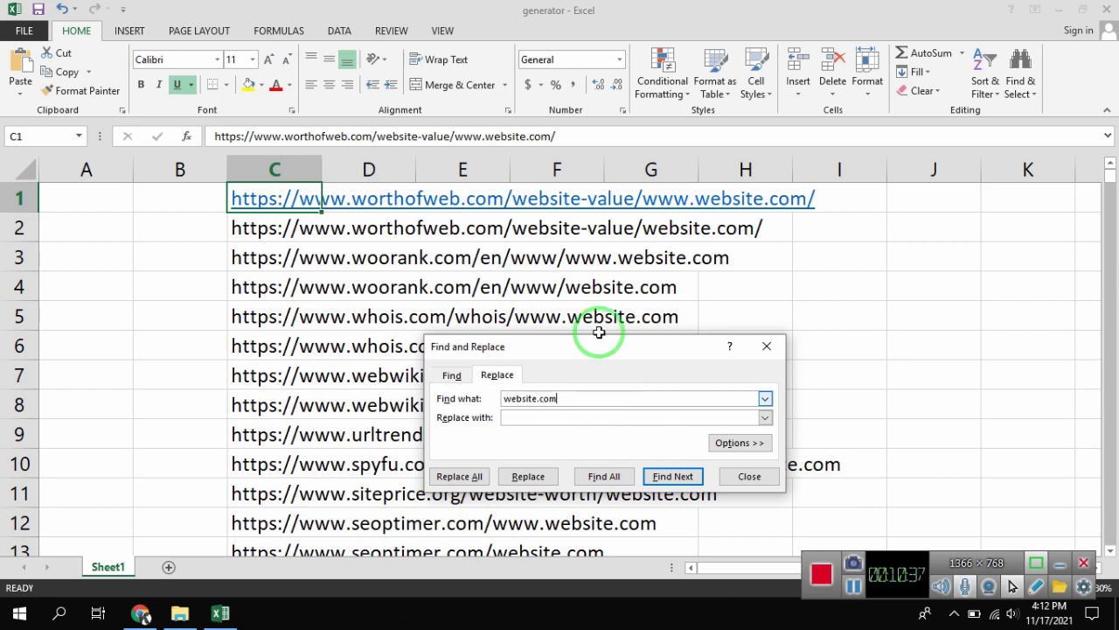
right_click(531, 419)
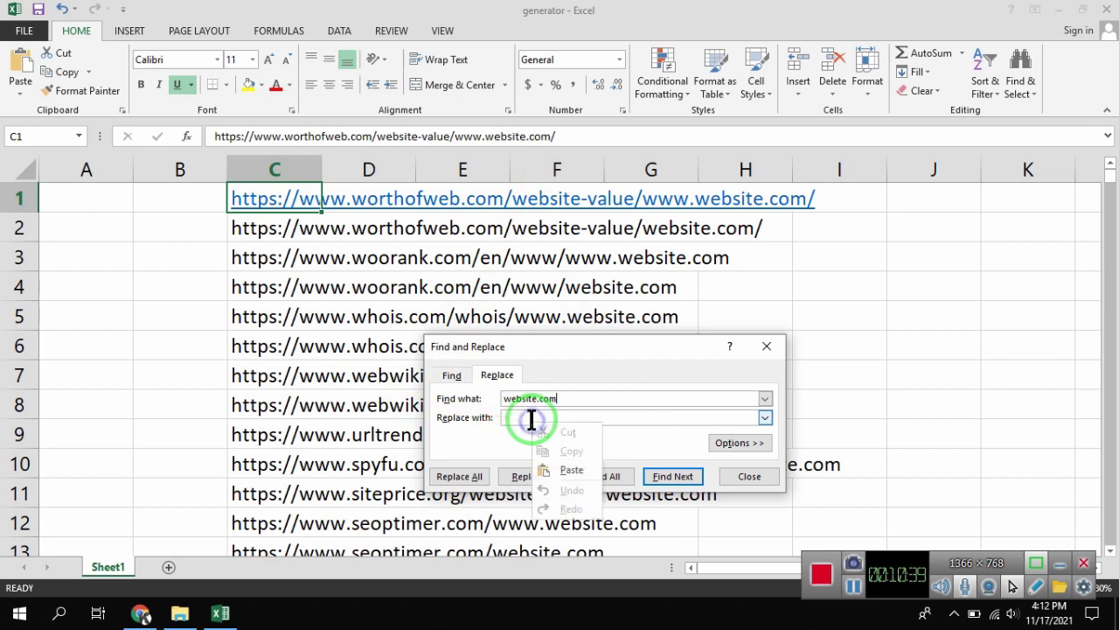
left_click(566, 472)
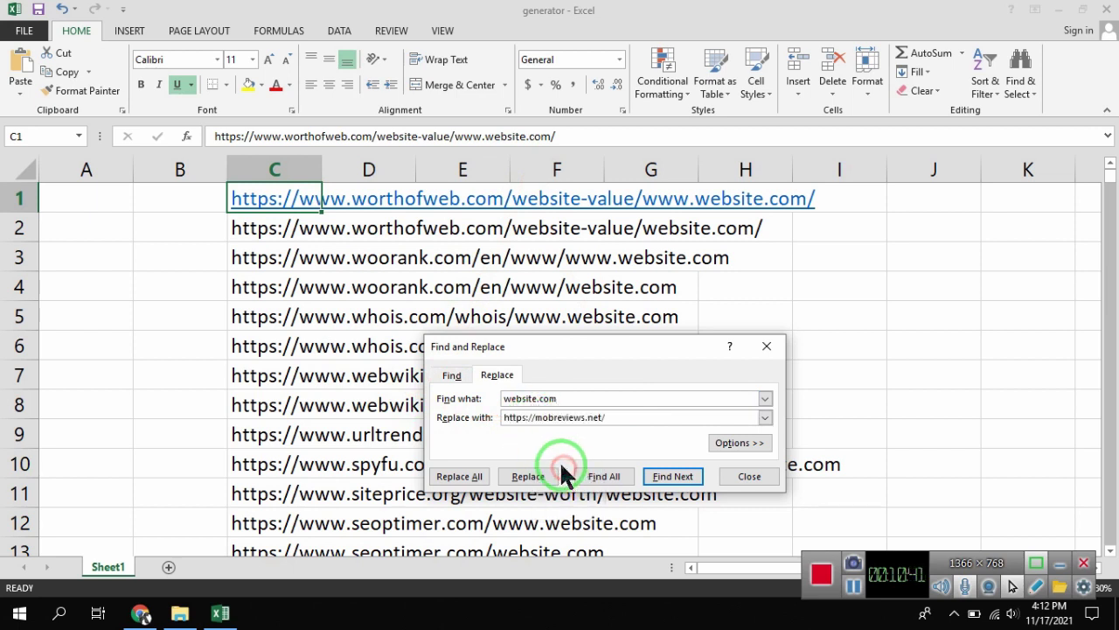
double_click(526, 420)
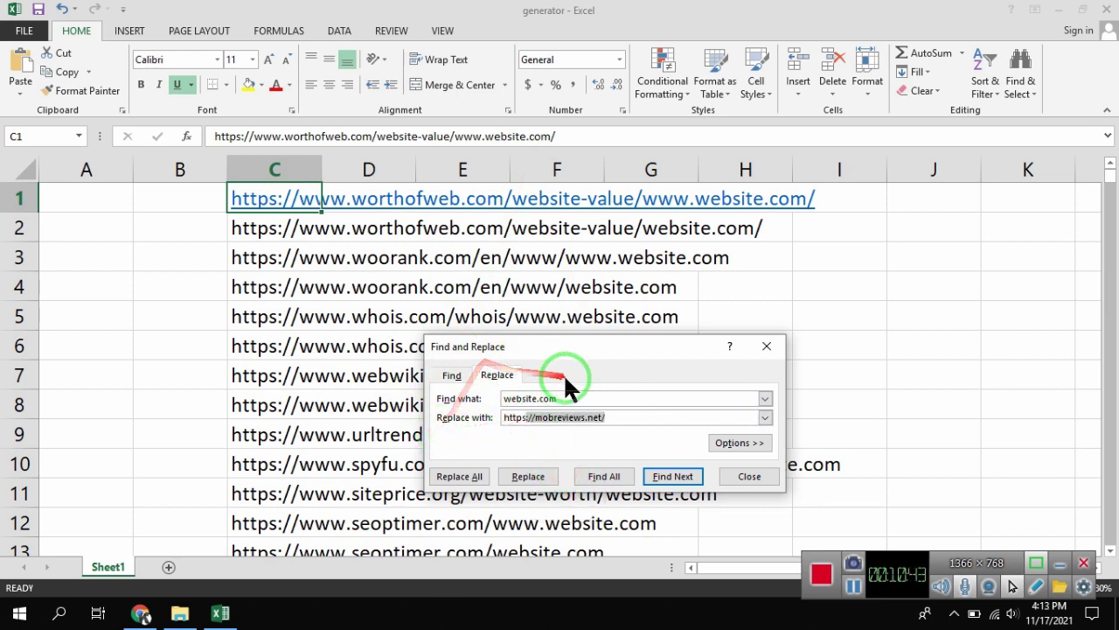
left_click(509, 418)
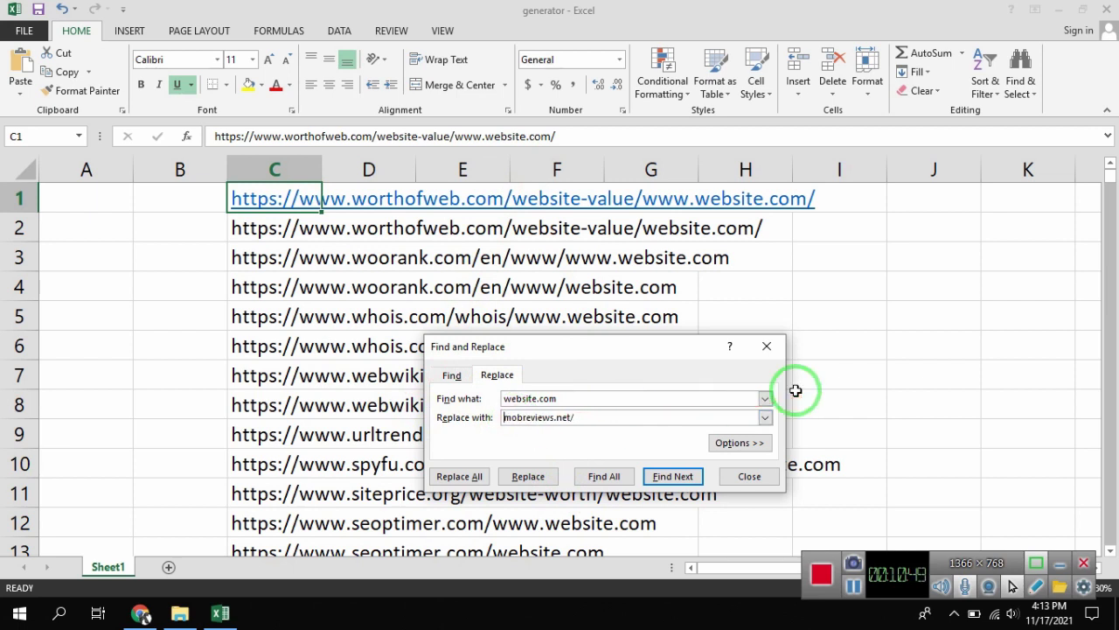
left_click(621, 414)
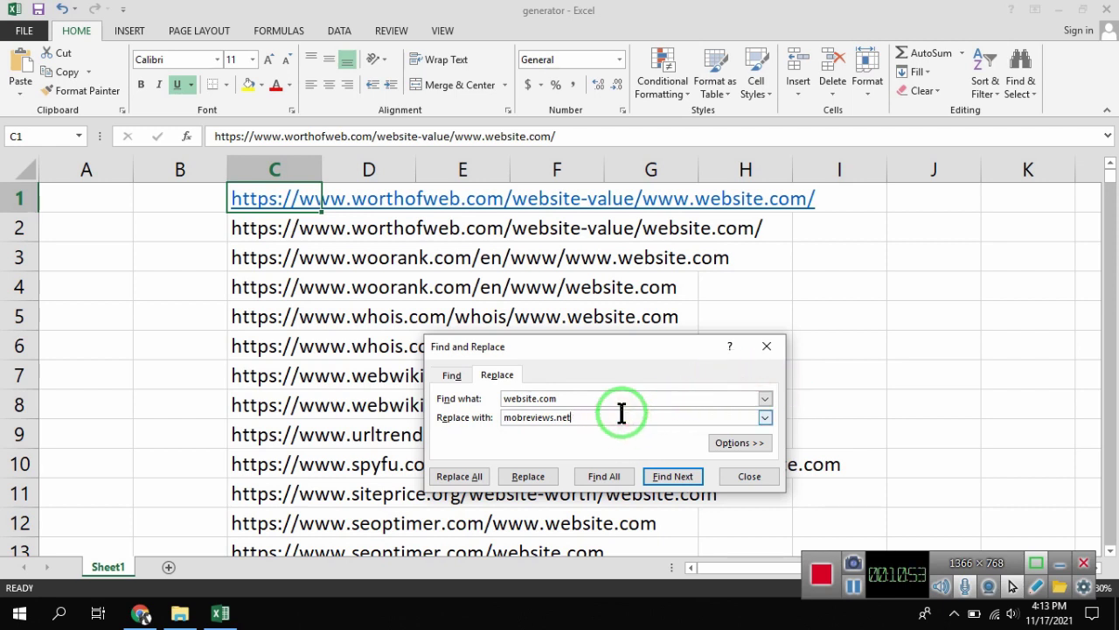
Step: Replace all occurrences in the sheet, close Find and Replace, and look over the updated URLs in column C
left_click(467, 481)
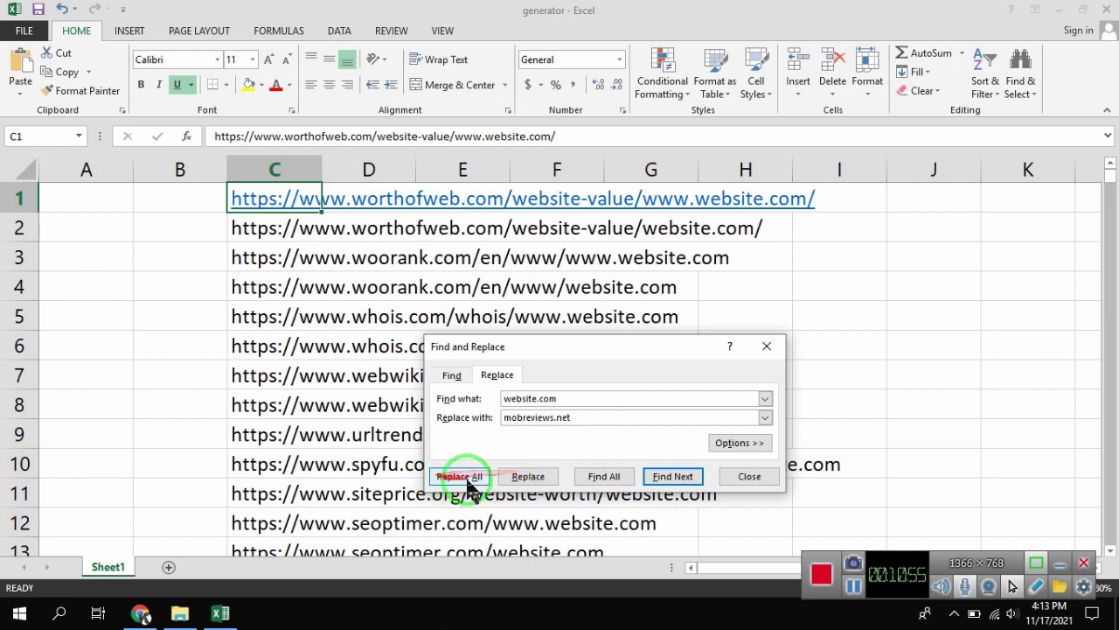
left_click(554, 348)
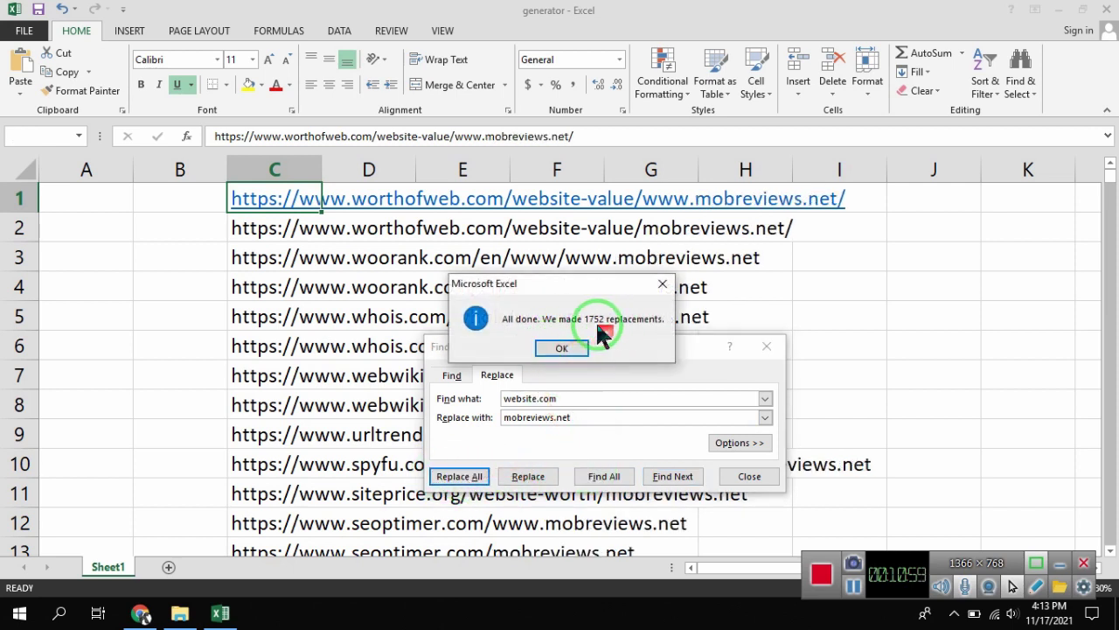
left_click(566, 350)
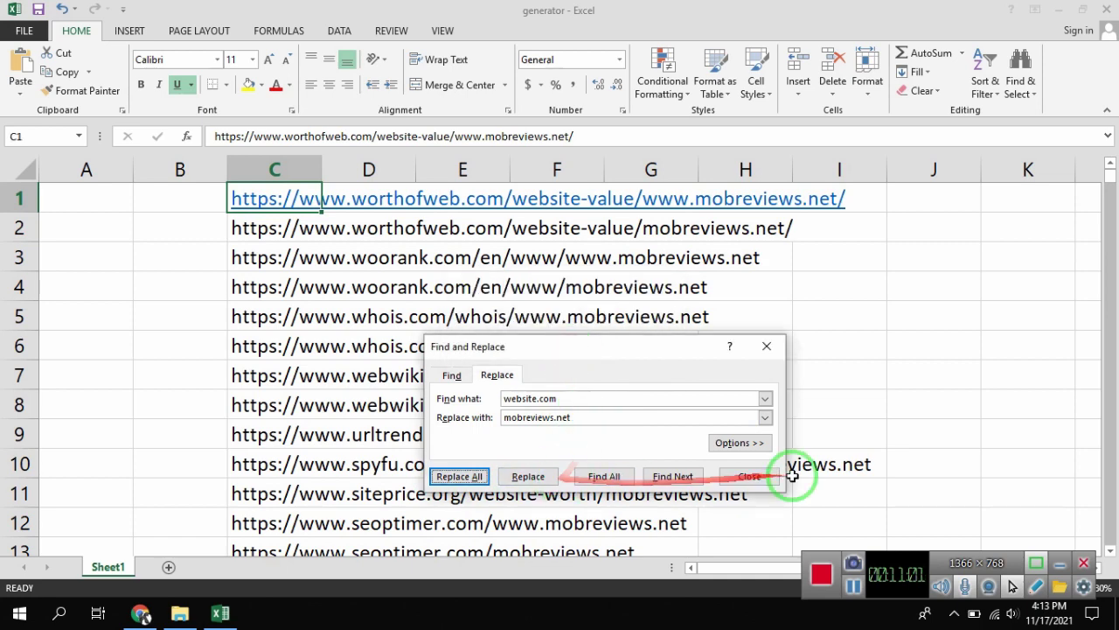
left_click(765, 481)
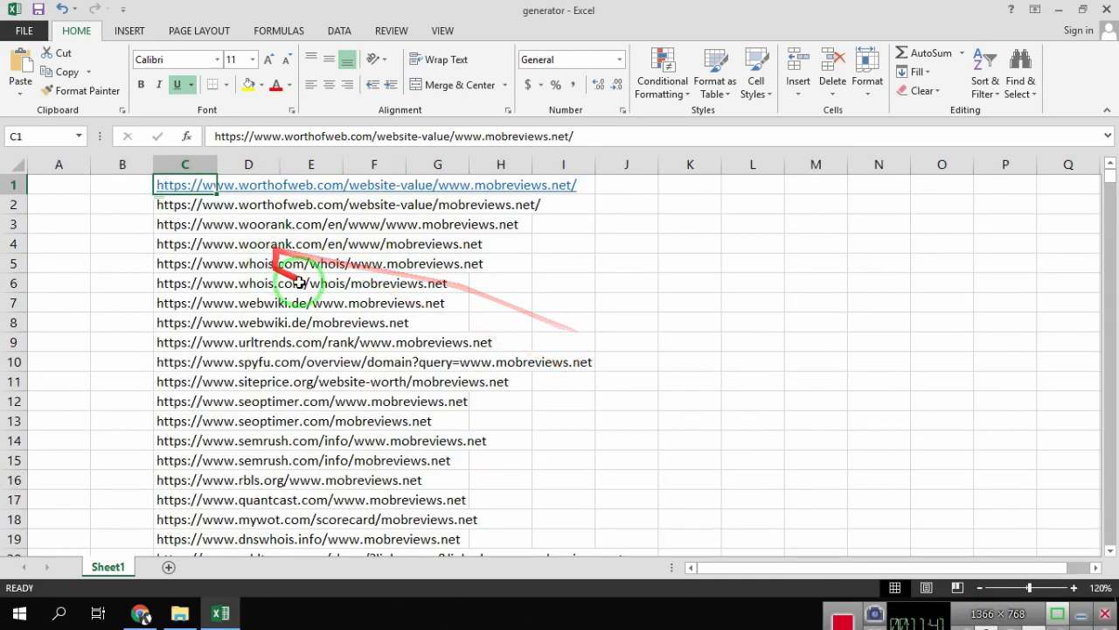
scroll(315, 271, "down", 3)
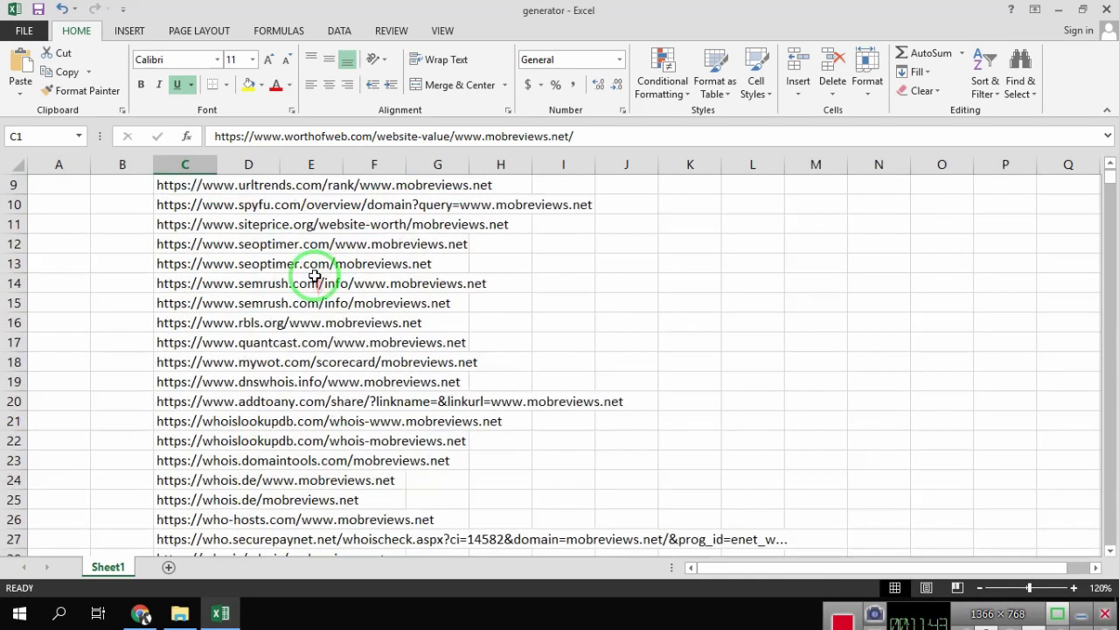
scroll(312, 262, "up", 3)
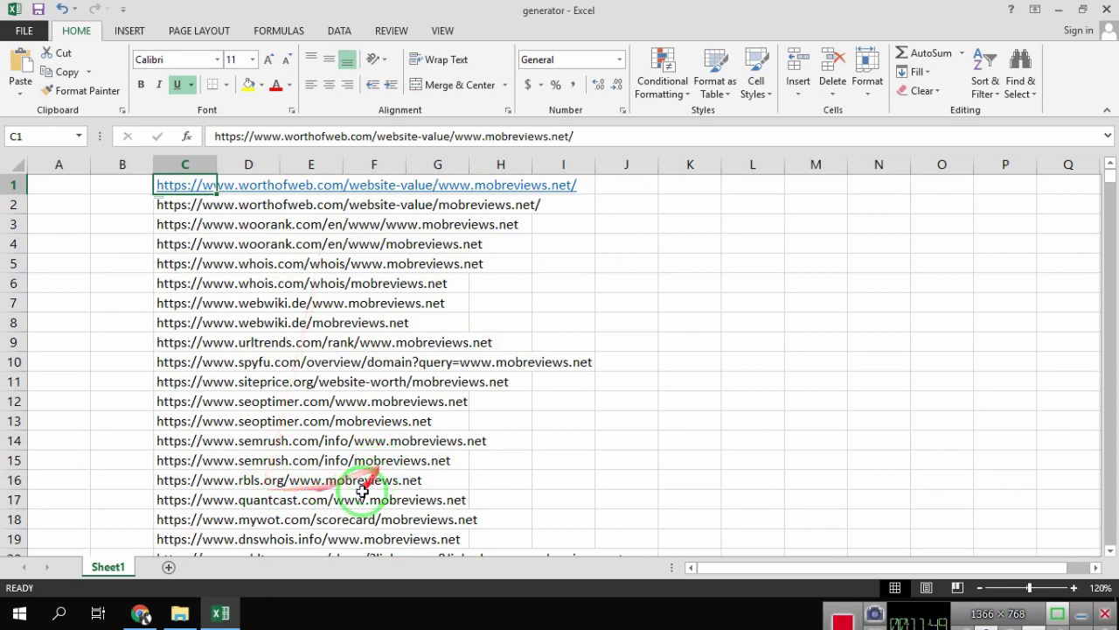
Step: Switch to File Explorer and open the hyperlink maker workbook from the backlinks folder
left_click(218, 615)
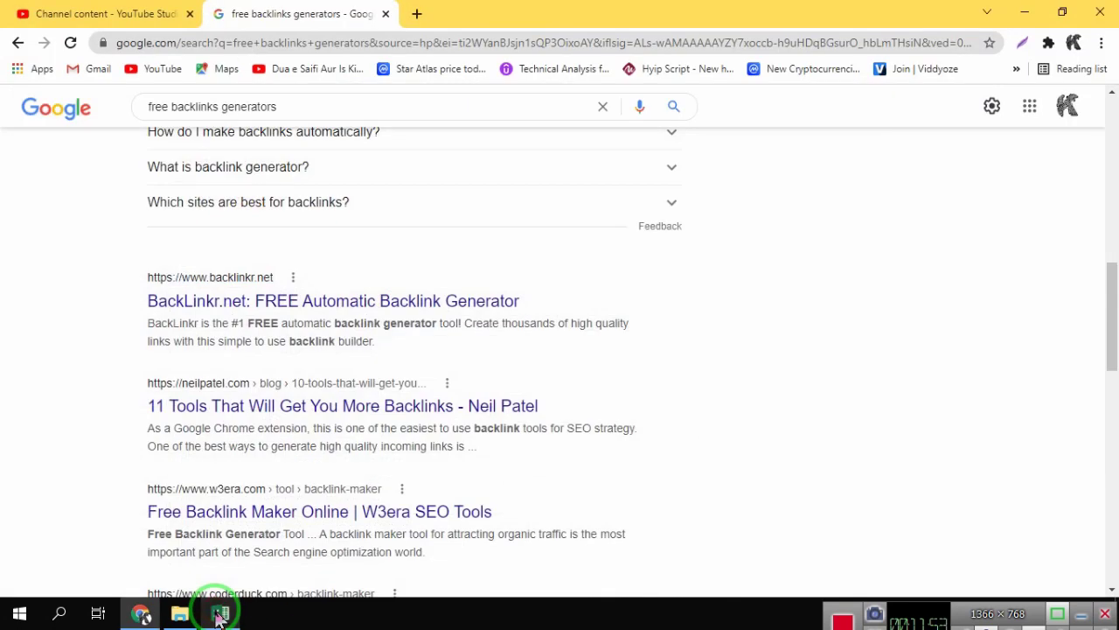
left_click(179, 613)
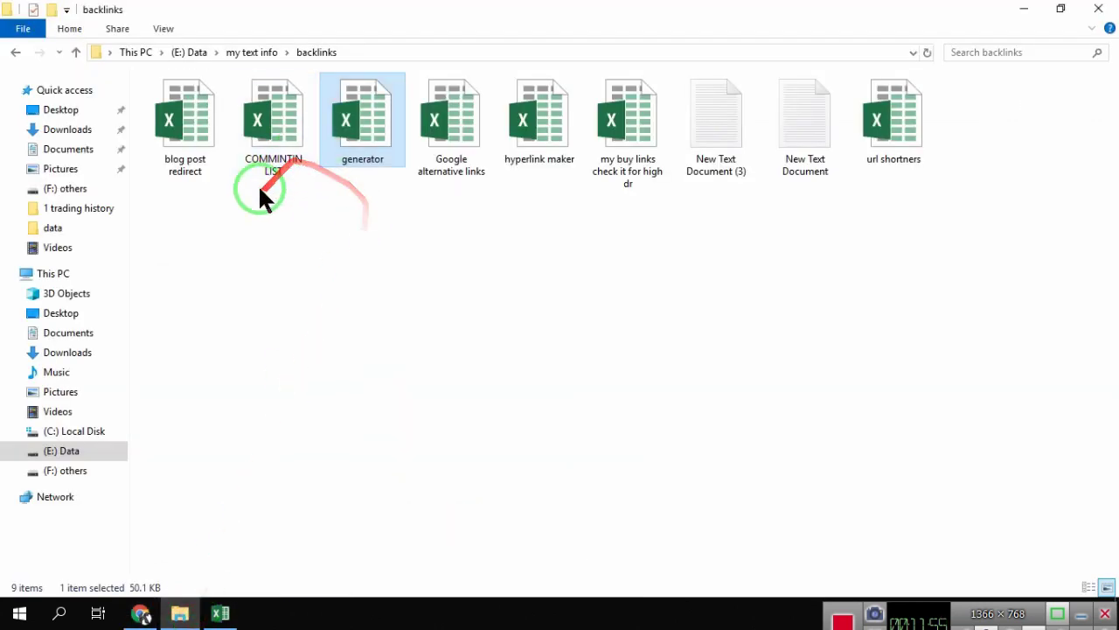
double_click(543, 175)
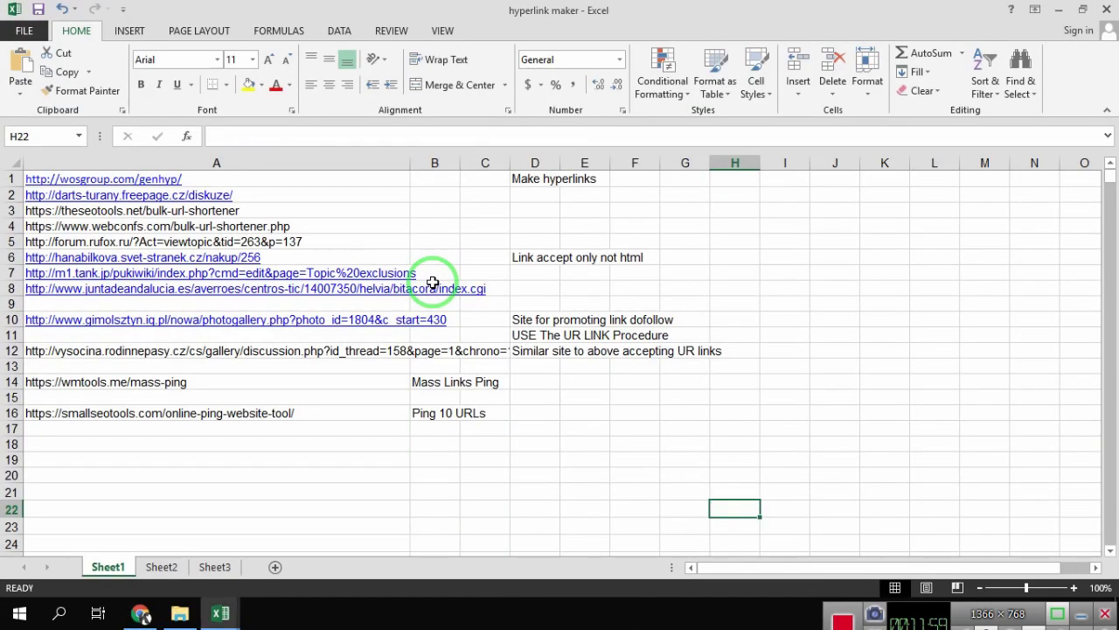
left_click(118, 182)
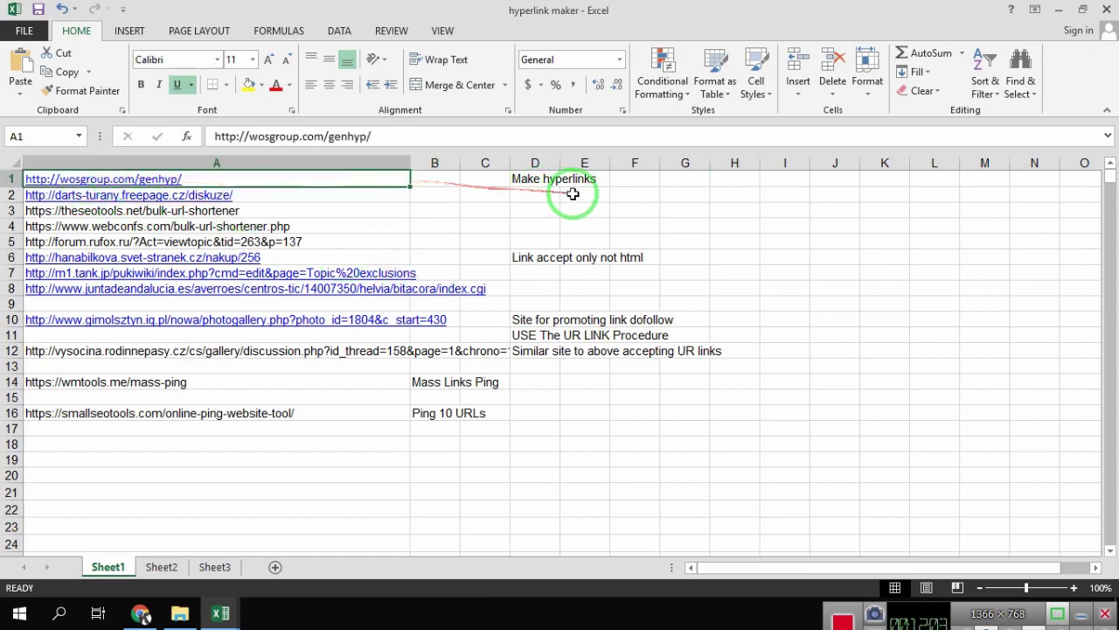
left_click_drag(612, 194, 224, 222)
left_click(180, 179)
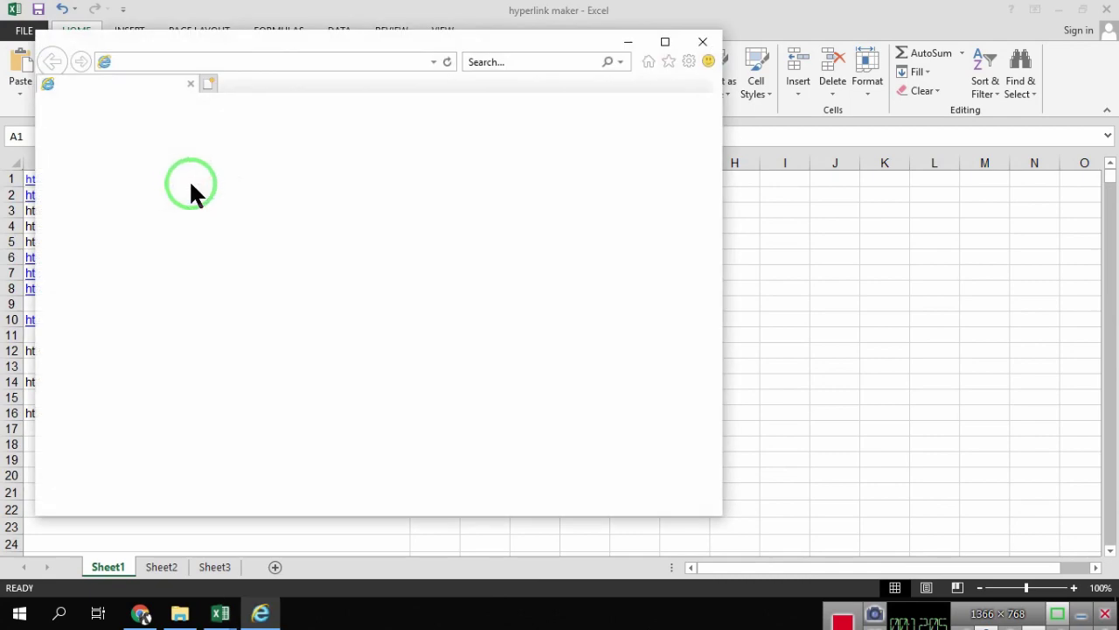
left_click(702, 42)
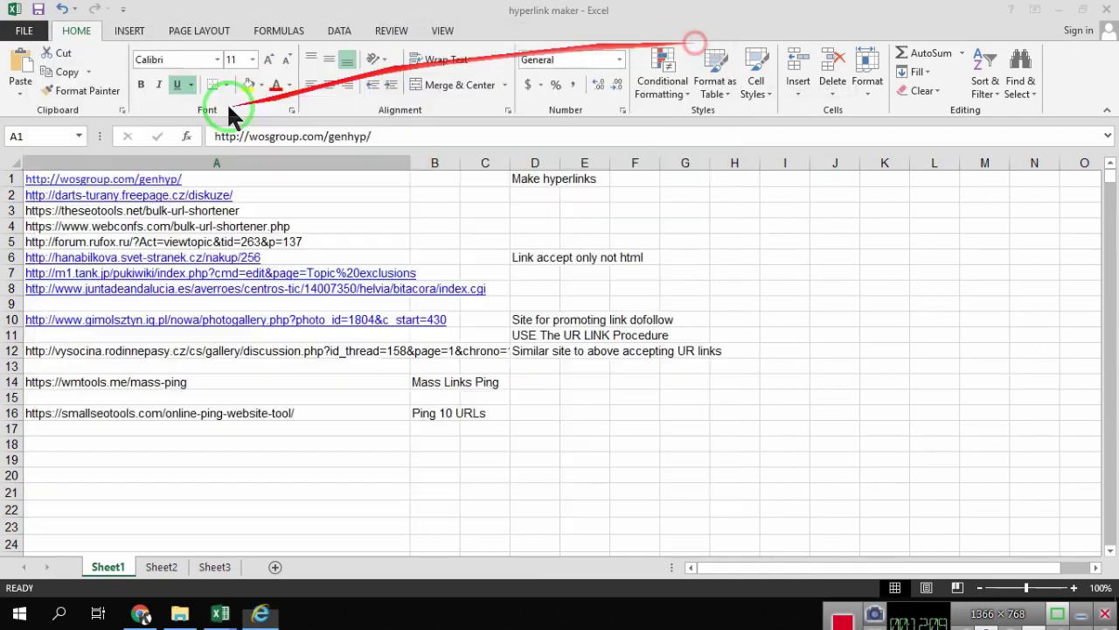
Step: Copy the wosgroup.com/genhyp address from cell A1, load it in Chrome and look over the URL to HTML hyperlink tool
right_click(118, 180)
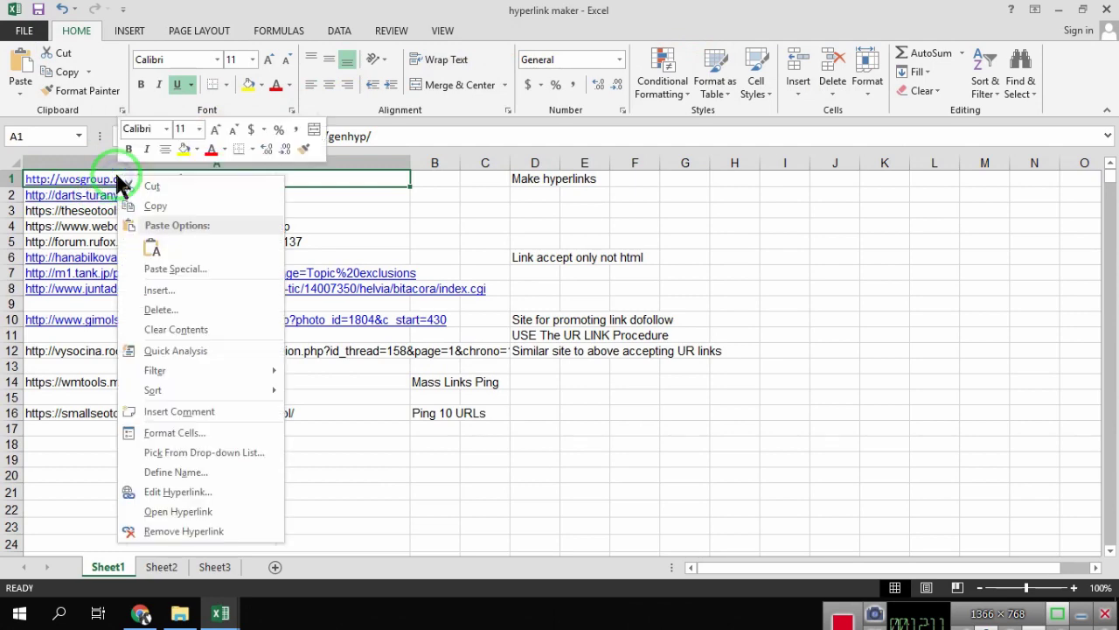
left_click(155, 207)
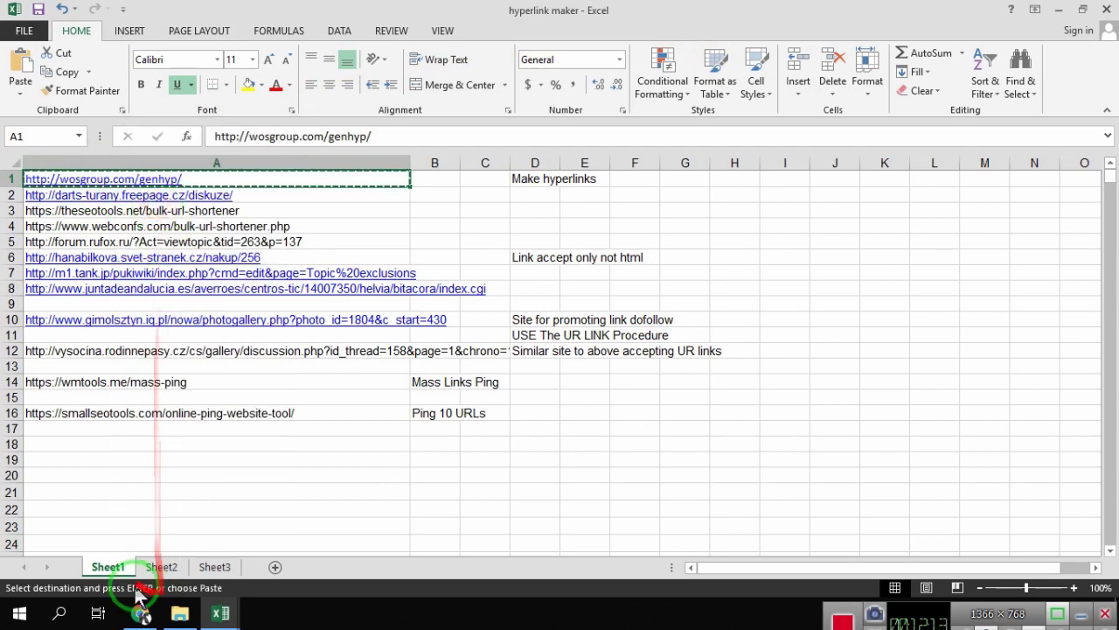
left_click(142, 615)
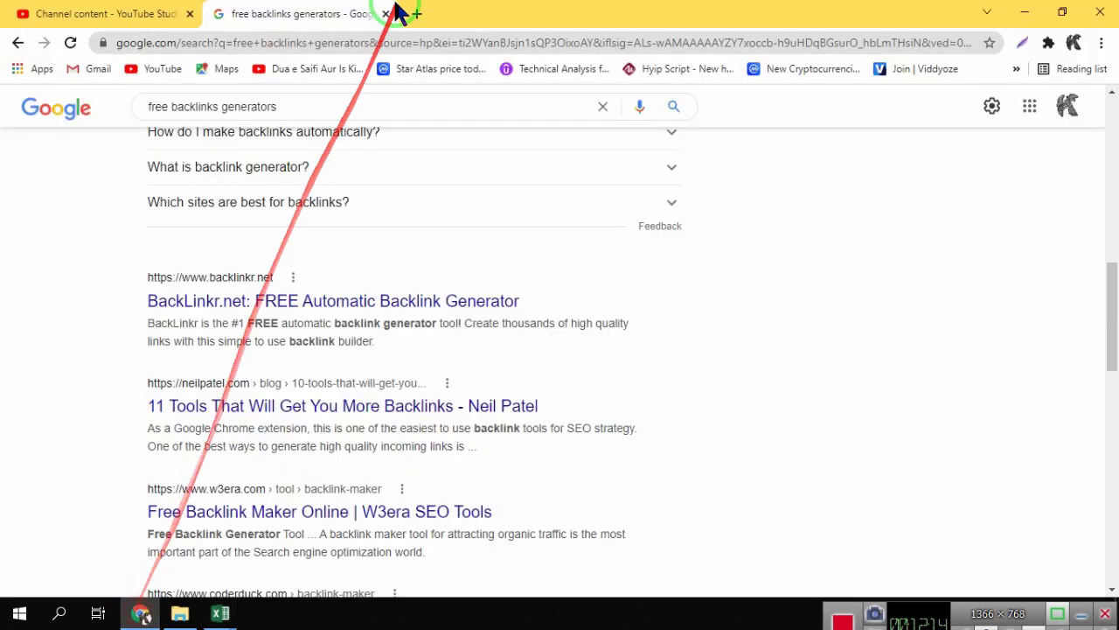
right_click(354, 44)
left_click(379, 154)
left_click(338, 74)
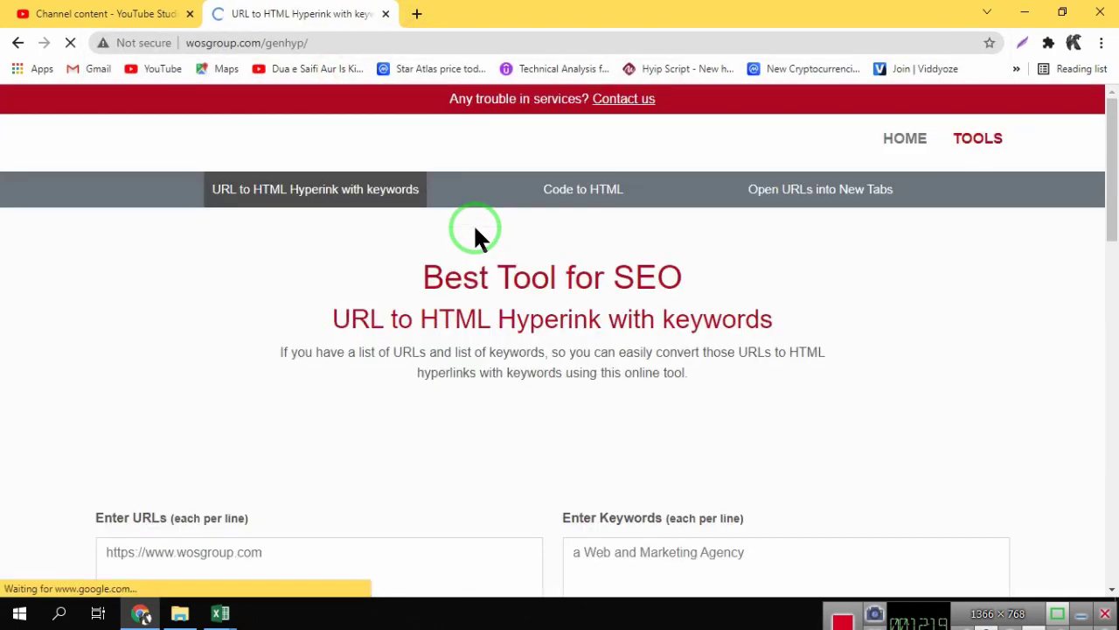
scroll(520, 252, "down", 2)
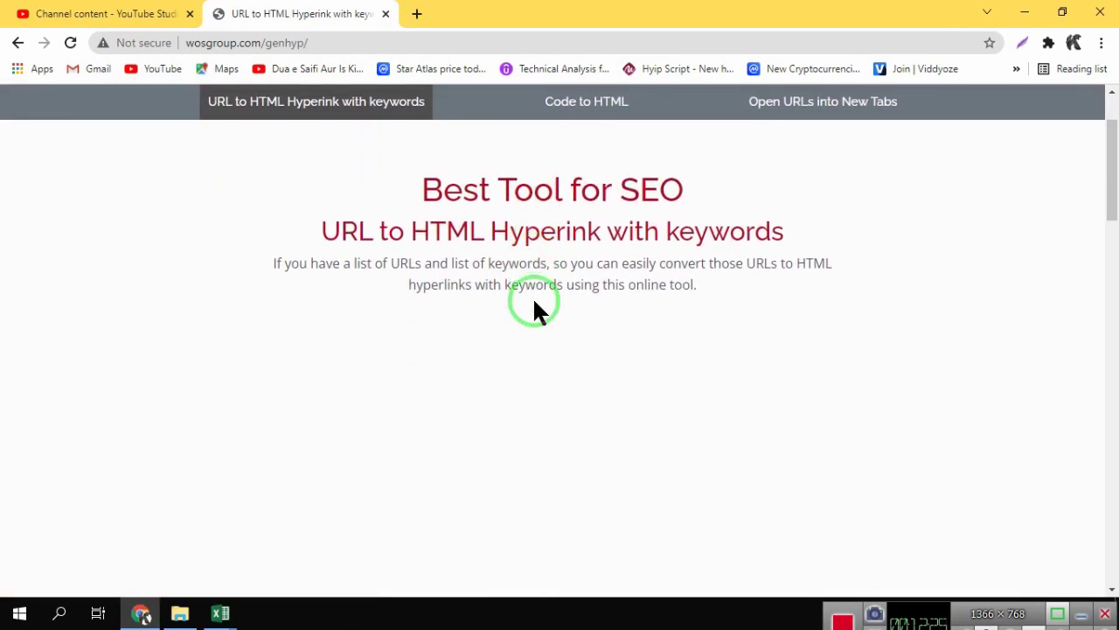
scroll(534, 302, "down", 5)
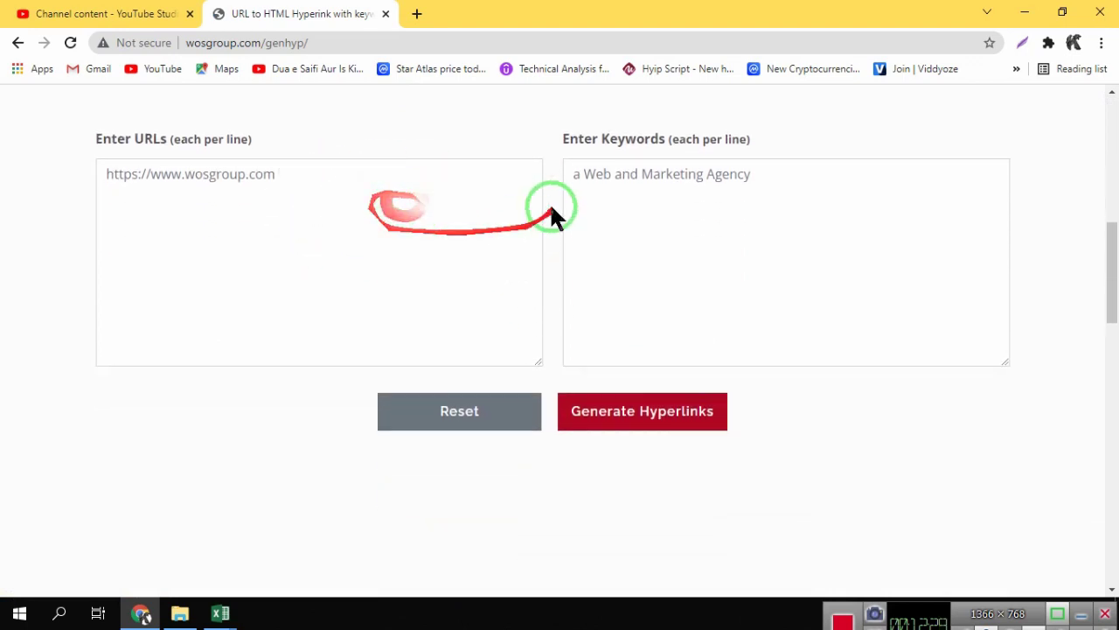
scroll(488, 243, "up", 5)
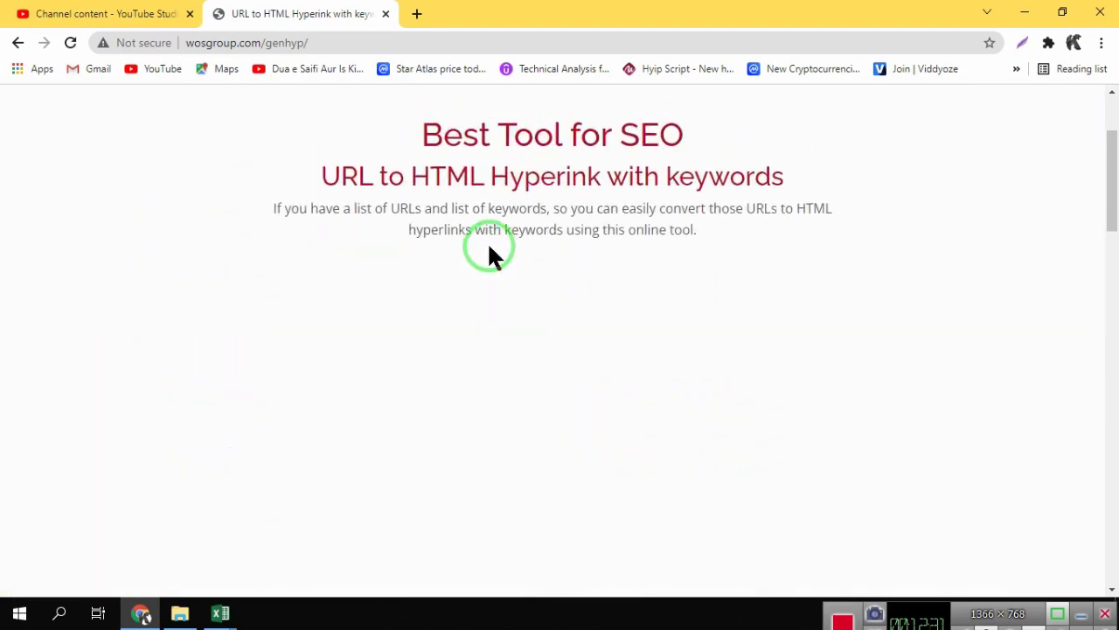
Step: Switch to the generator workbook, then select and copy the full URL list in column C, cells C1 to C1807
scroll(488, 243, "down", 4)
mouse_move(231, 612)
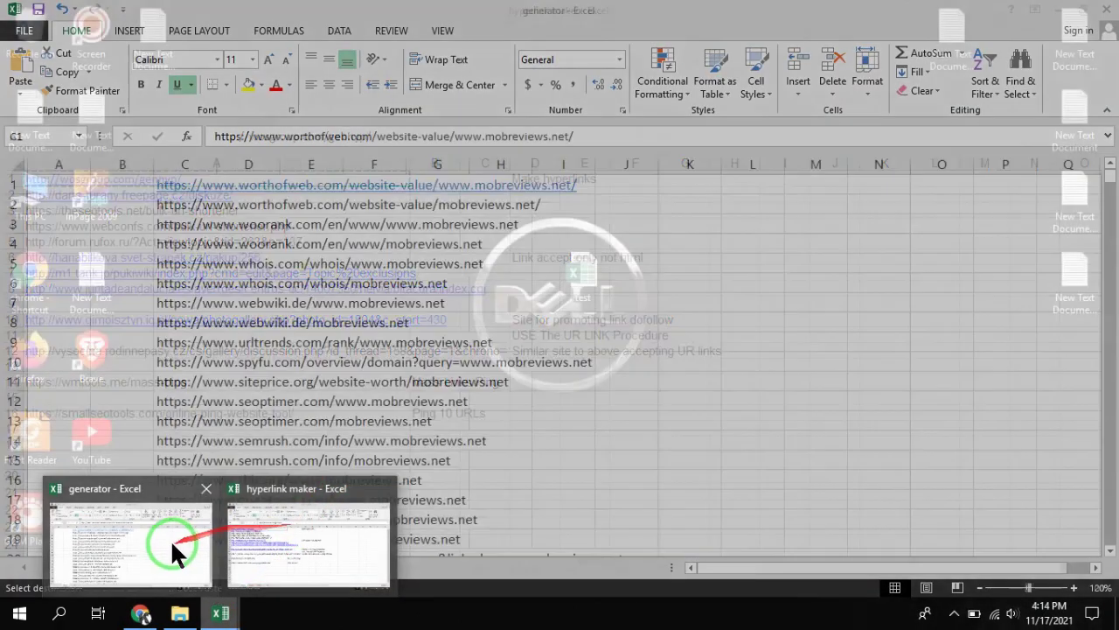
left_click(171, 539)
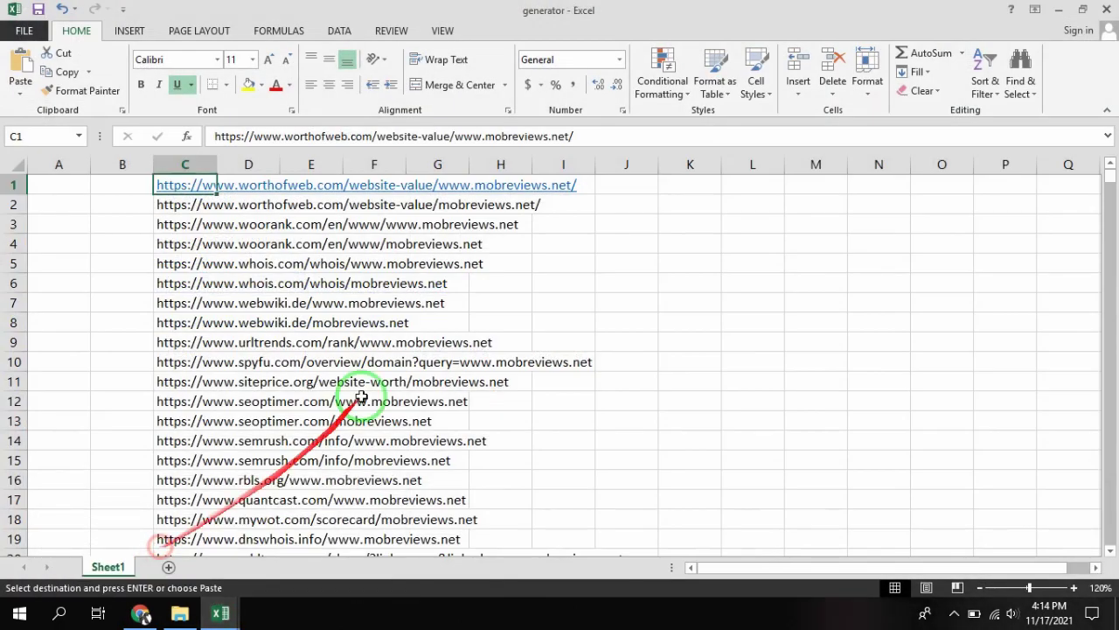
scroll(1044, 219, "down", 1)
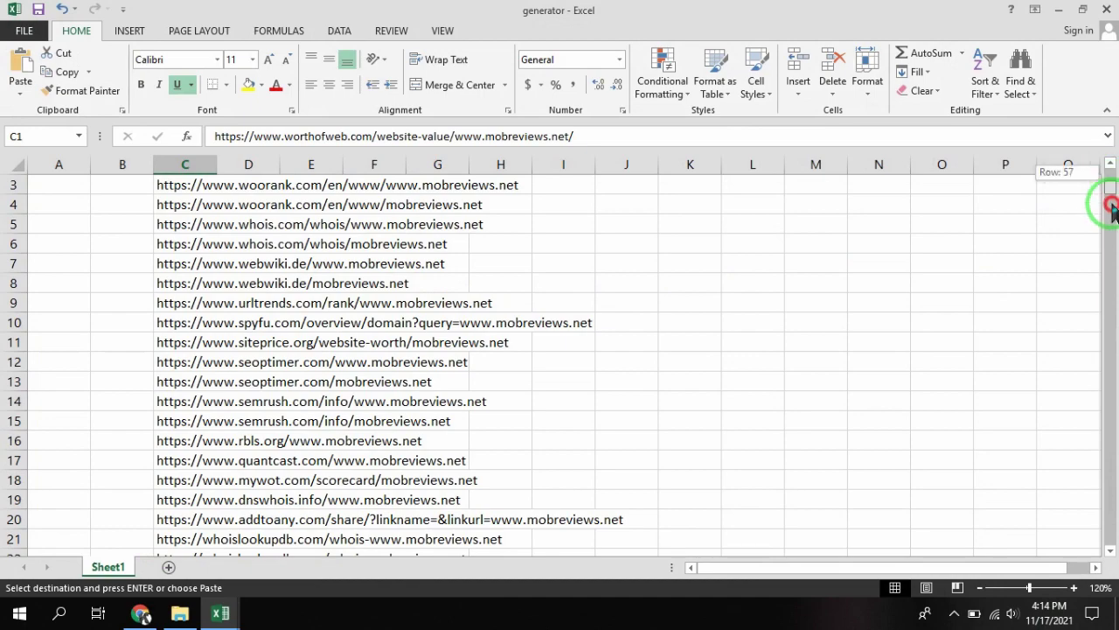
left_click_drag(1110, 207, 1108, 536)
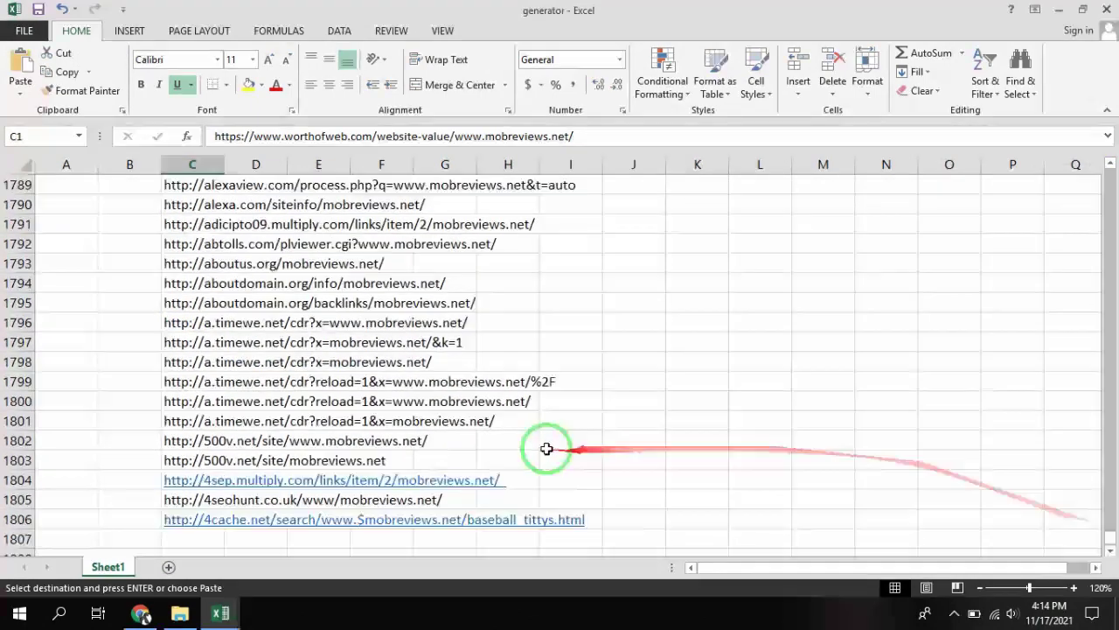
scroll(437, 472, "down", 1)
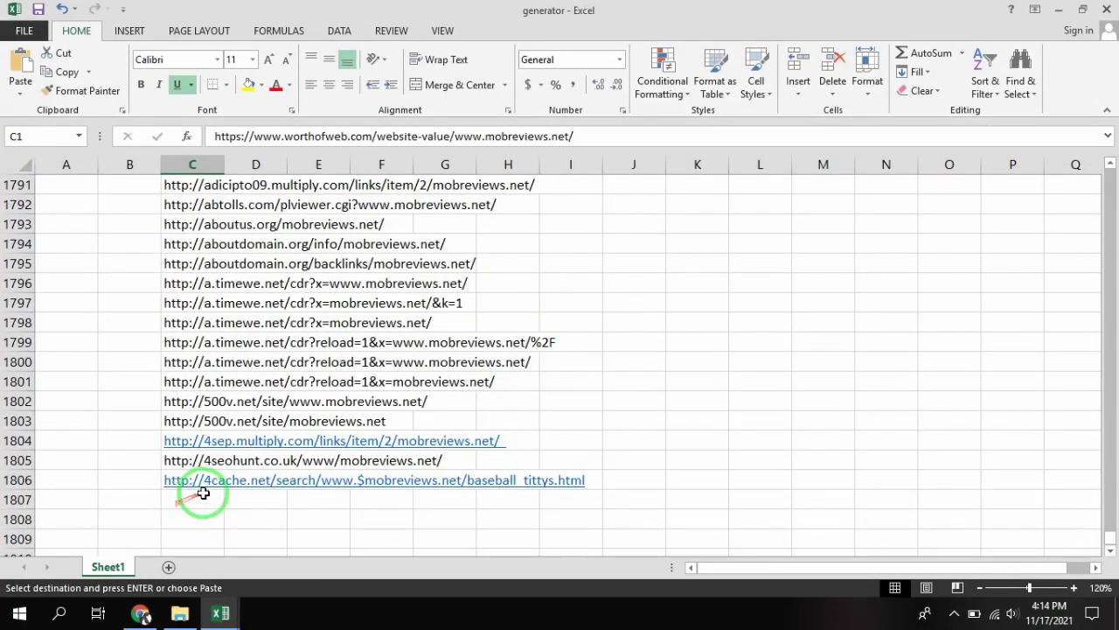
left_click_drag(191, 501, 249, 4)
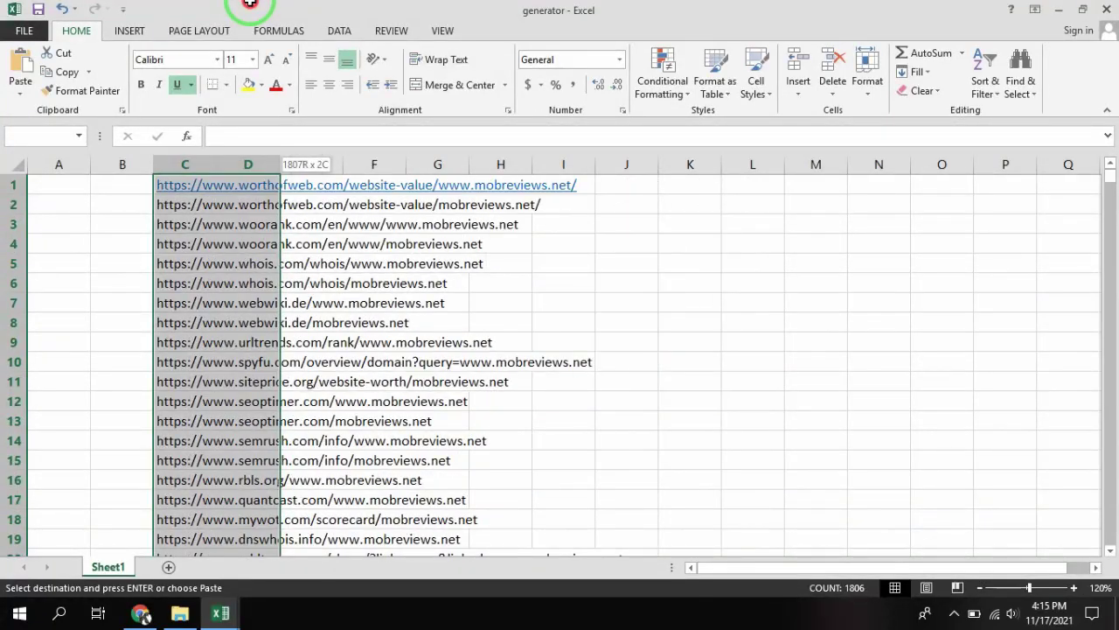
left_click_drag(221, 109, 187, 182)
right_click(189, 189)
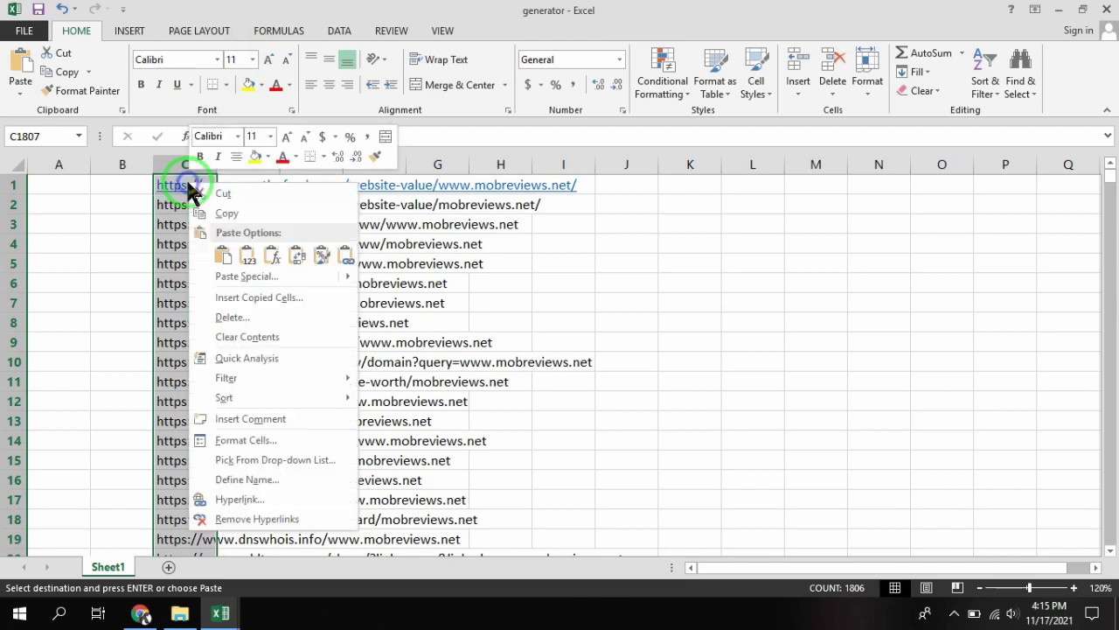
left_click(227, 215)
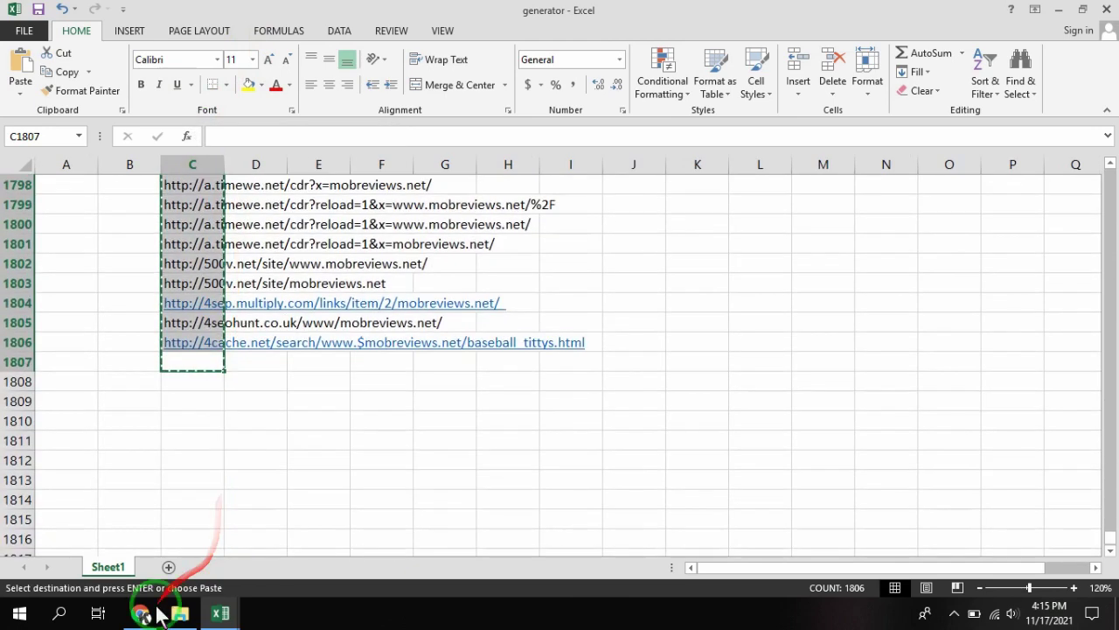
Step: Return to Chrome, paste the copied list into the hyperlink tool's URL box, and generate the hyperlinks with no keywords
left_click(140, 612)
right_click(253, 479)
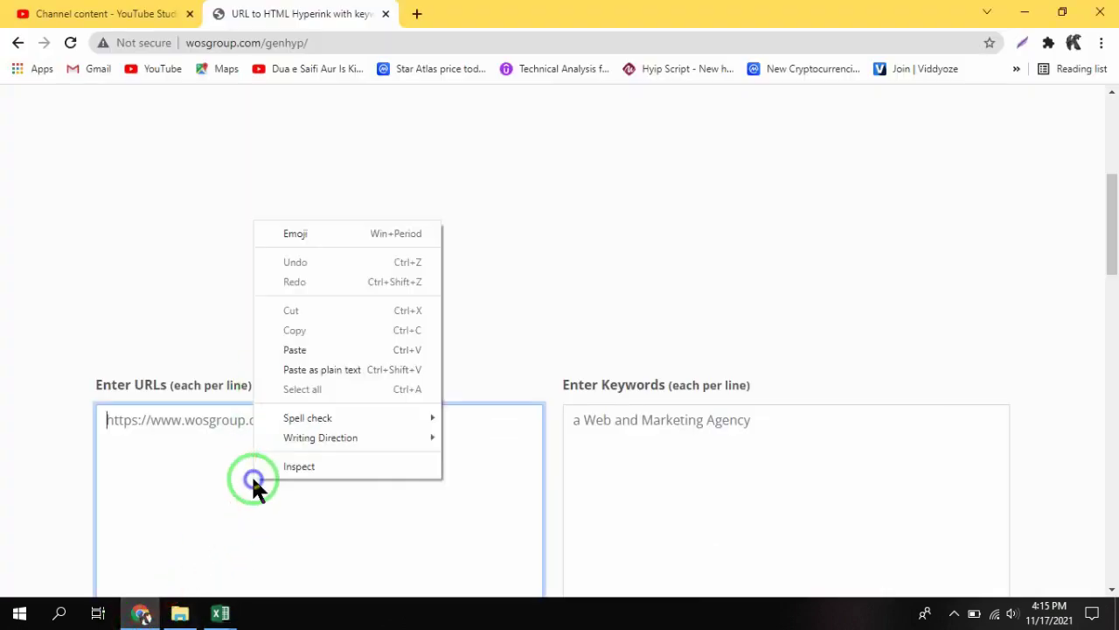
left_click(310, 353)
scroll(387, 299, "down", 3)
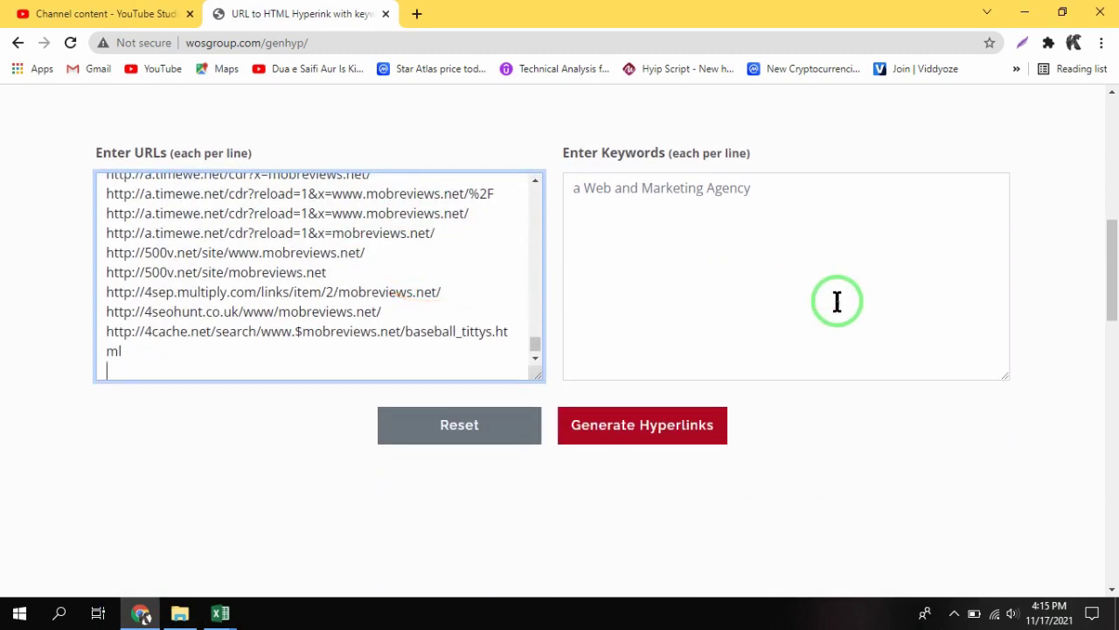
left_click_drag(1110, 289, 897, 305)
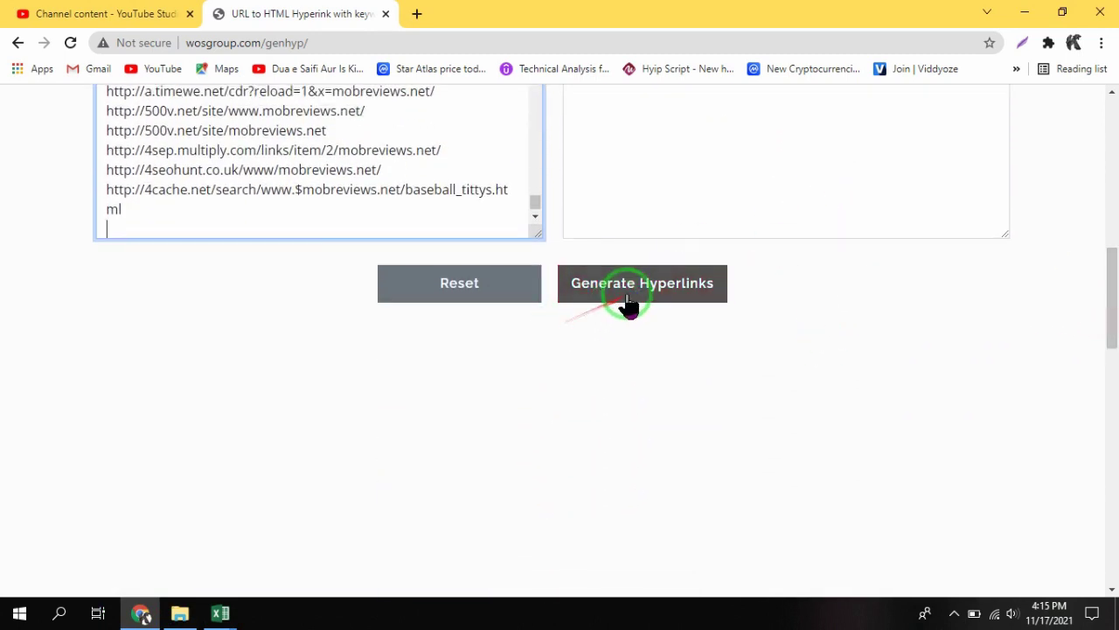
left_click(656, 301)
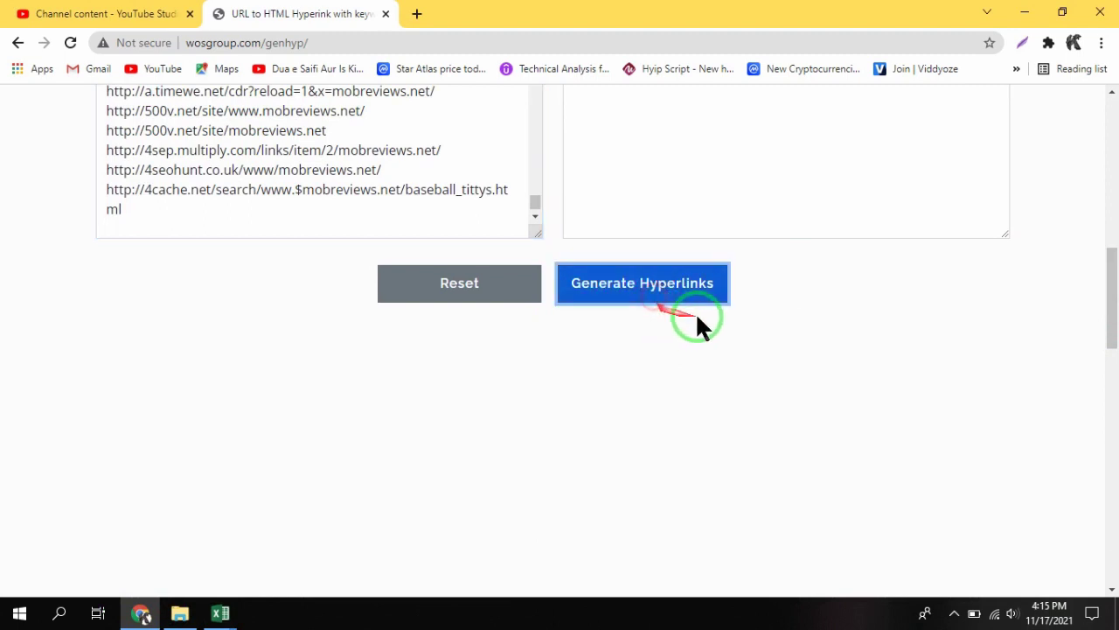
Step: Compare the format 1 and format 2 results with the site notes in the hyperlink maker workbook, and return to Chrome
left_click_drag(1110, 302, 1115, 389)
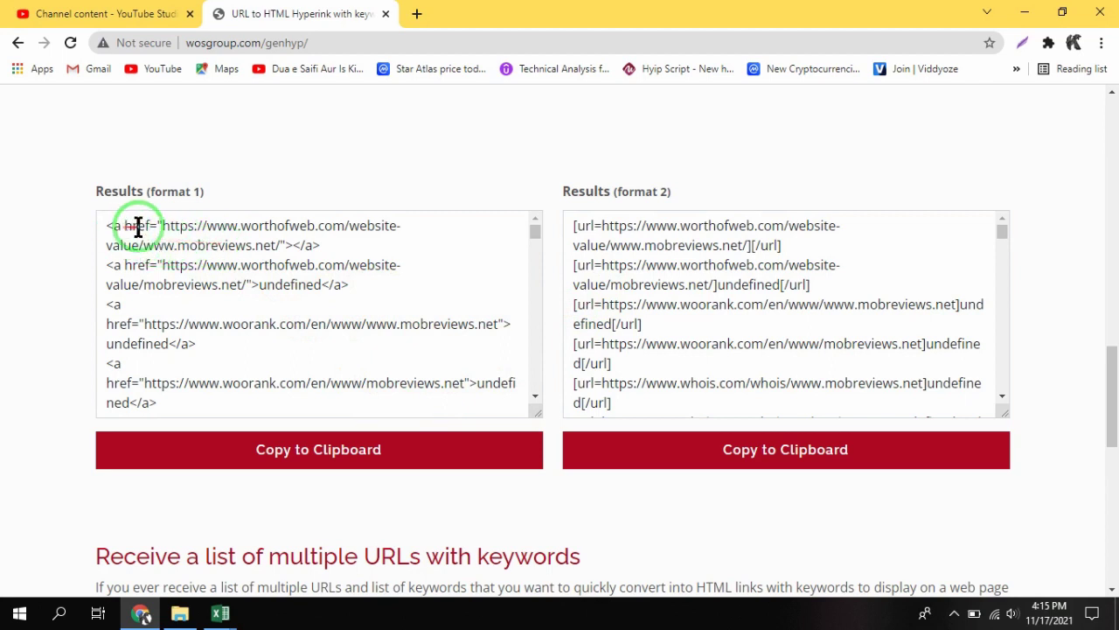
left_click_drag(137, 225, 80, 225)
left_click(666, 246)
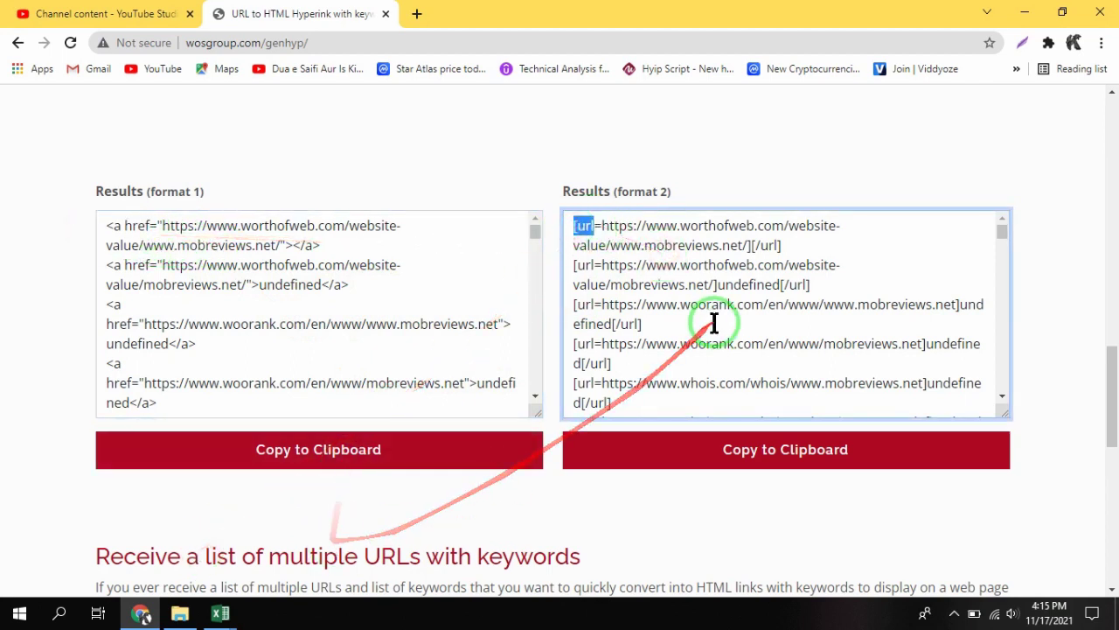
mouse_move(223, 614)
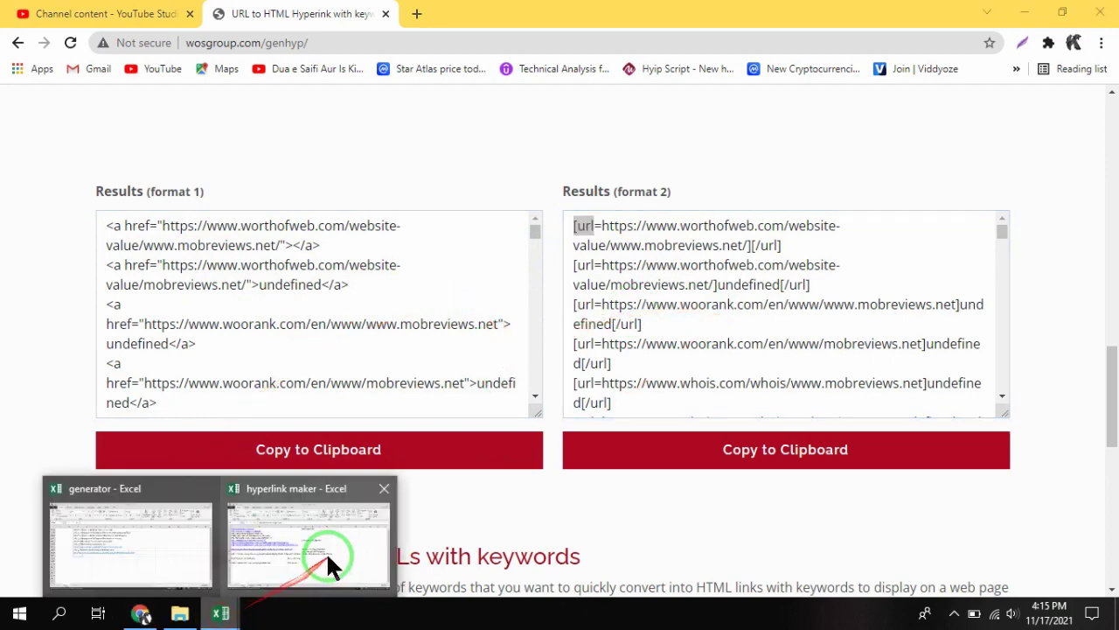
left_click(292, 555)
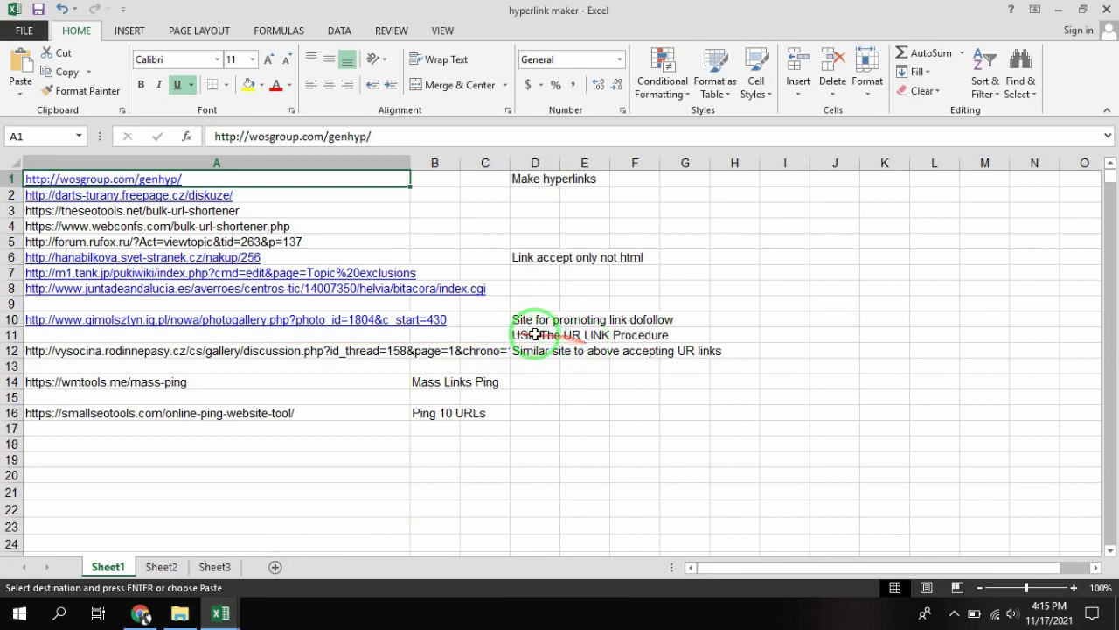
left_click(143, 615)
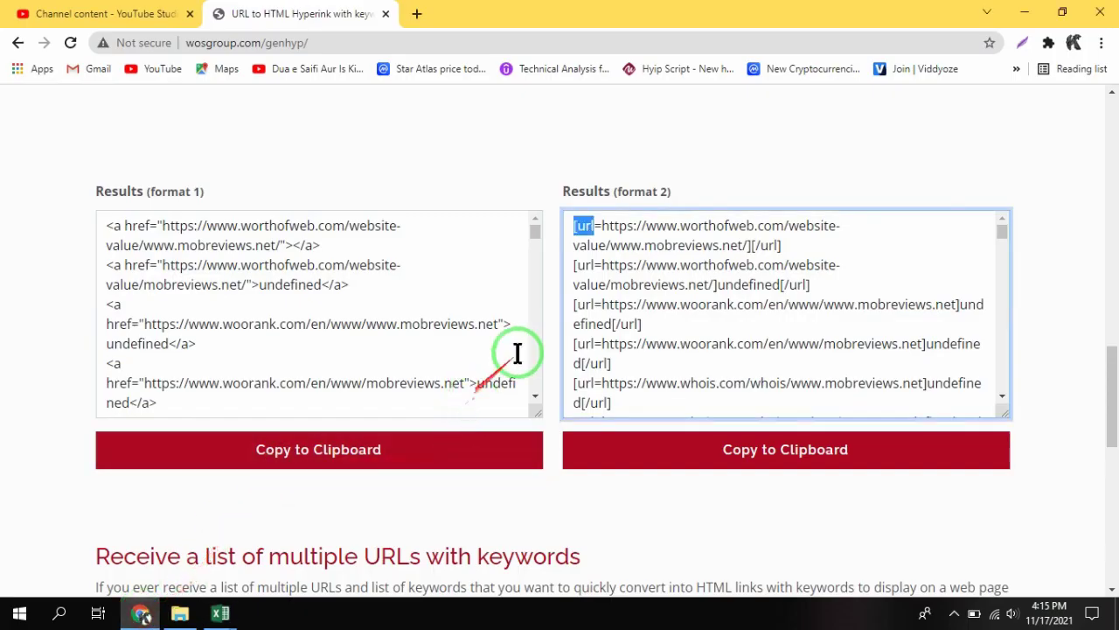
Step: Copy all of the format 2 hyperlink results to the clipboard, dismissing the copy notice
left_click(708, 267)
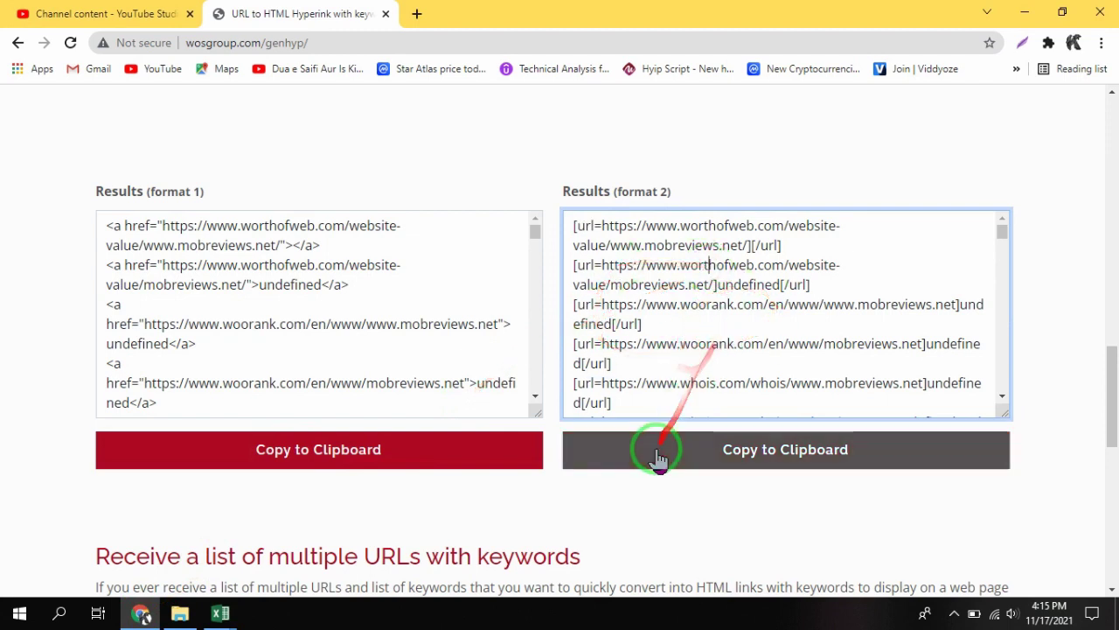
left_click(737, 463)
left_click(768, 461)
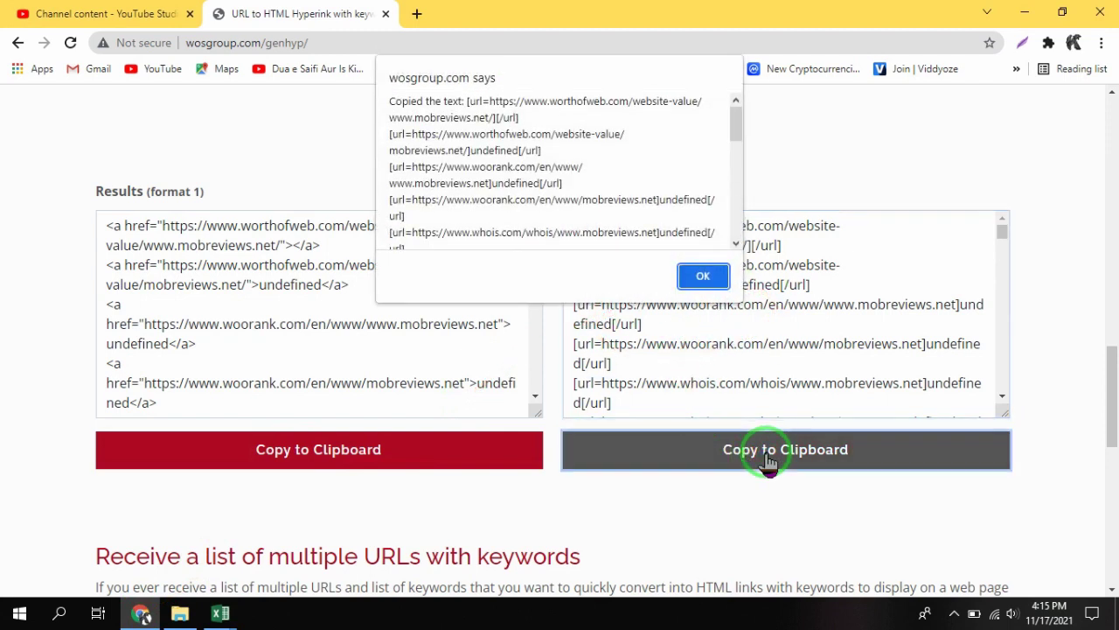
left_click(705, 277)
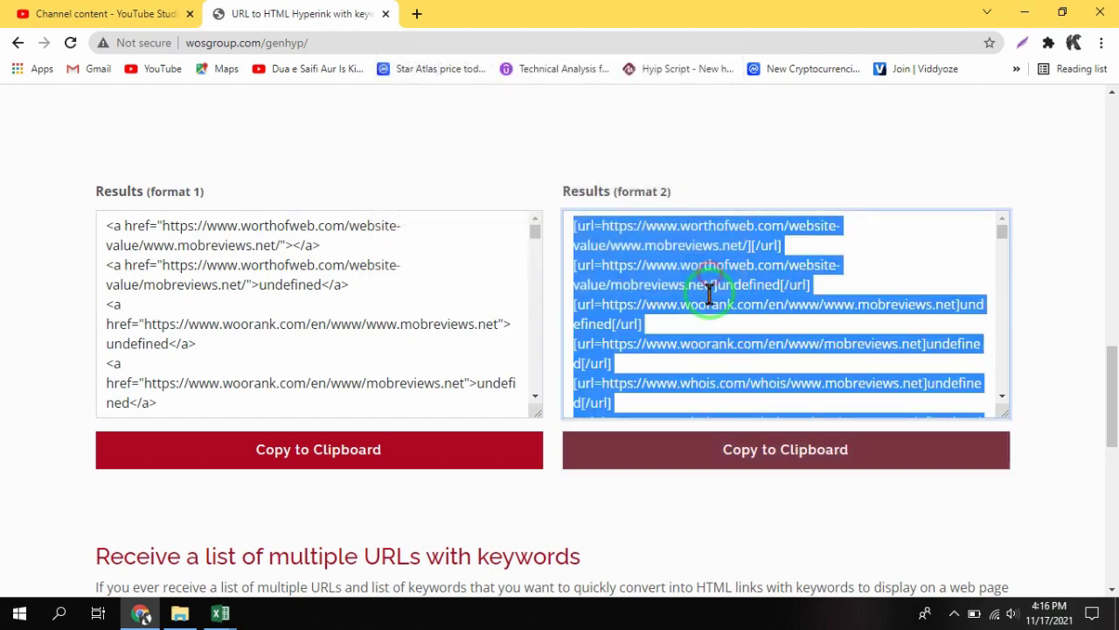
left_click(708, 295)
key("ctrl+a")
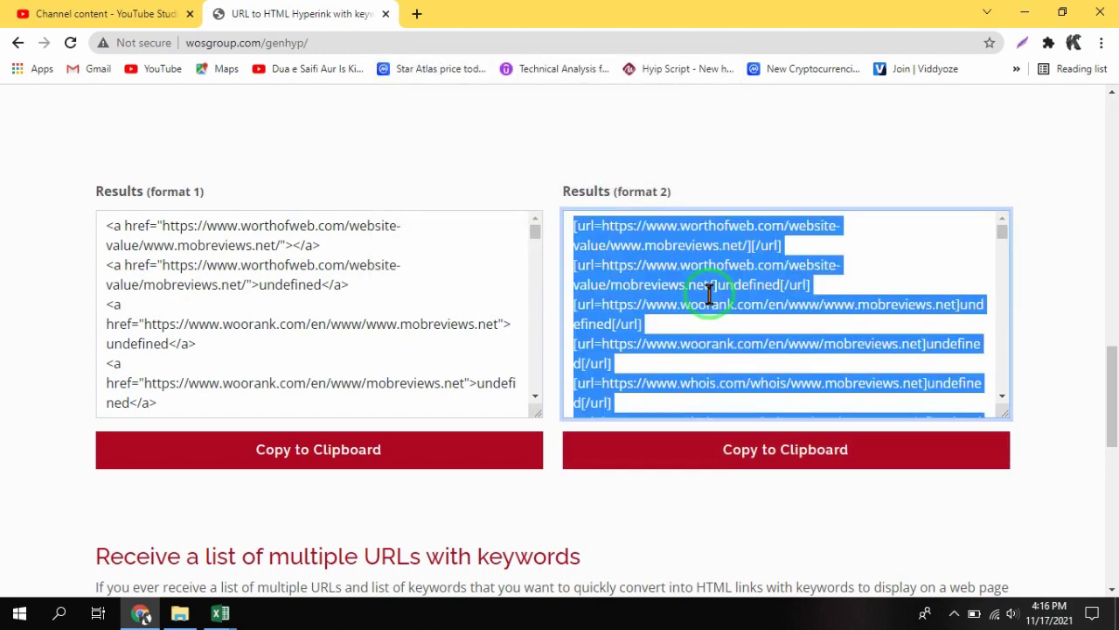
right_click(694, 270)
left_click(713, 334)
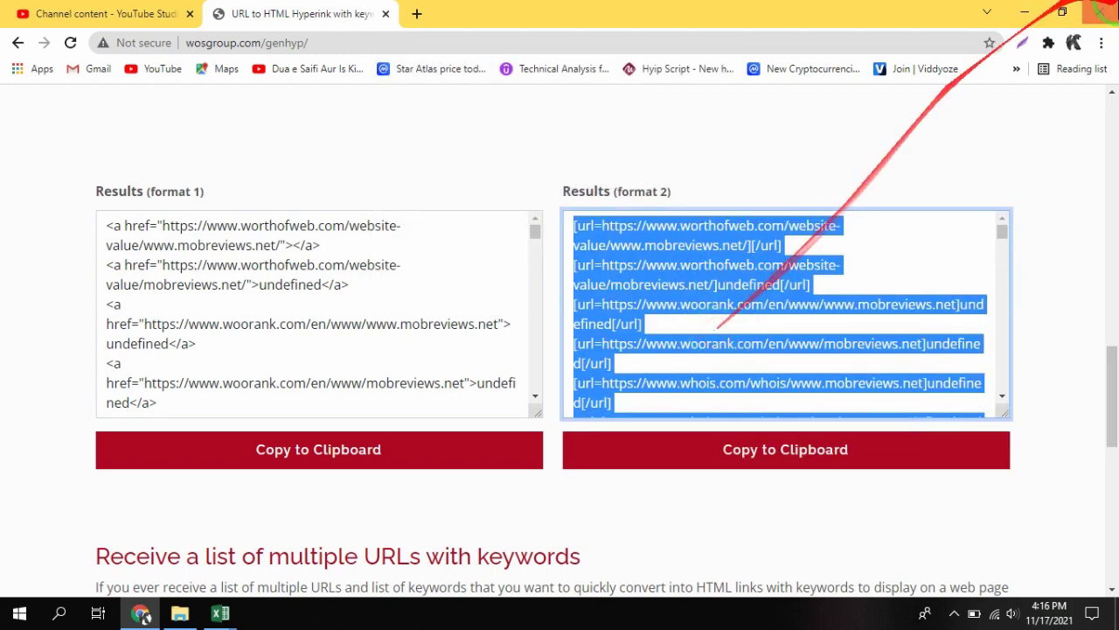
Step: Minimize the Chrome, Excel and File Explorer windows and create a text document on the desktop with its default name
left_click(1036, 16)
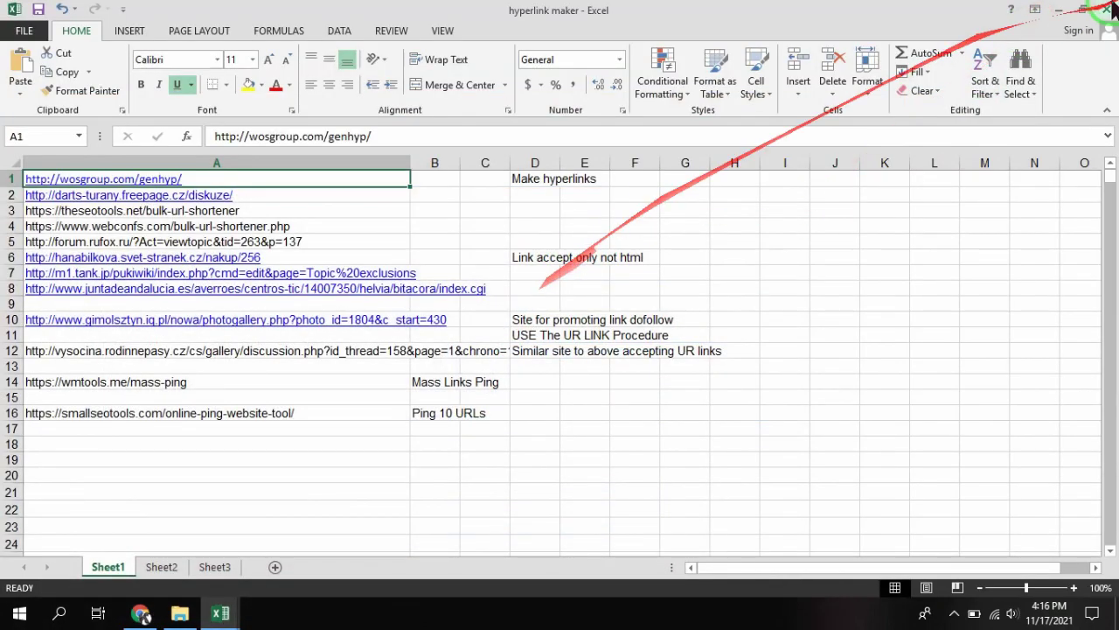
left_click(1060, 12)
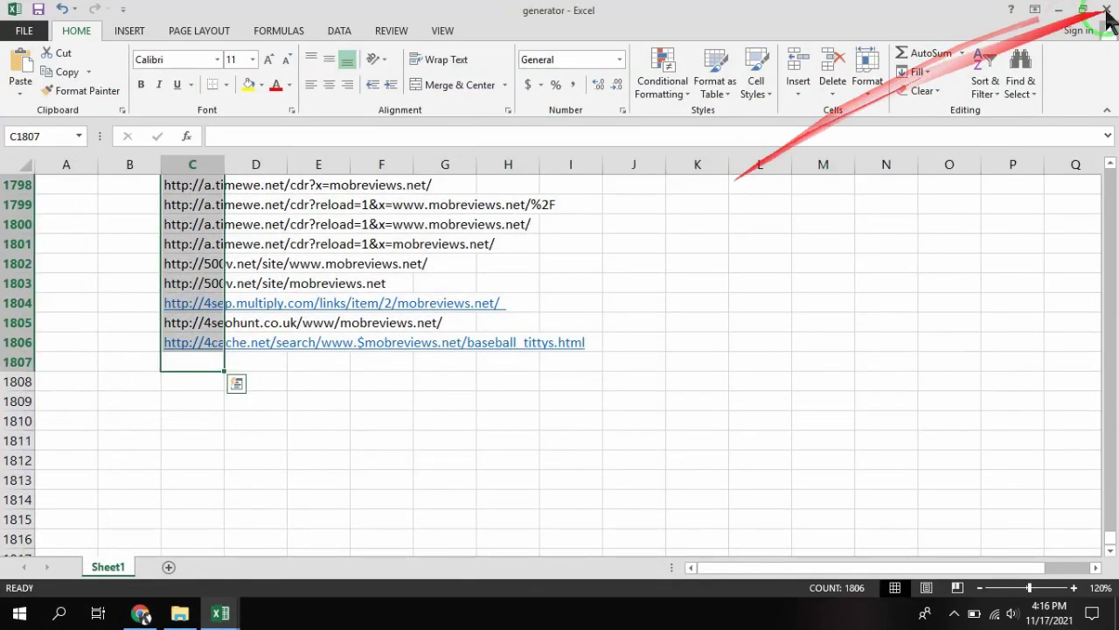
left_click(1059, 11)
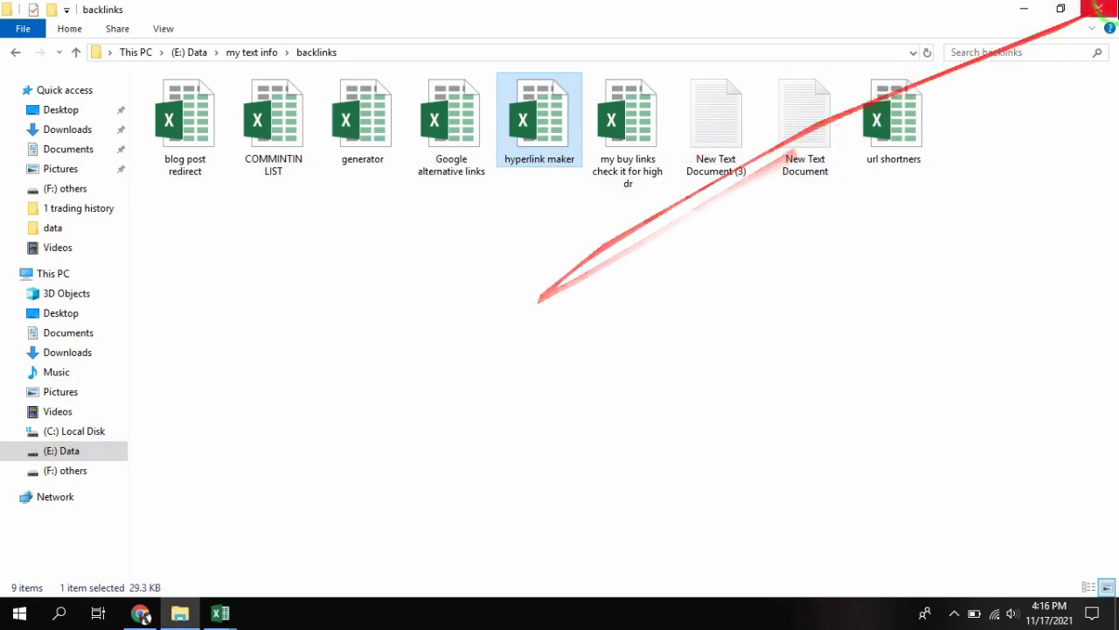
left_click(1025, 10)
right_click(464, 218)
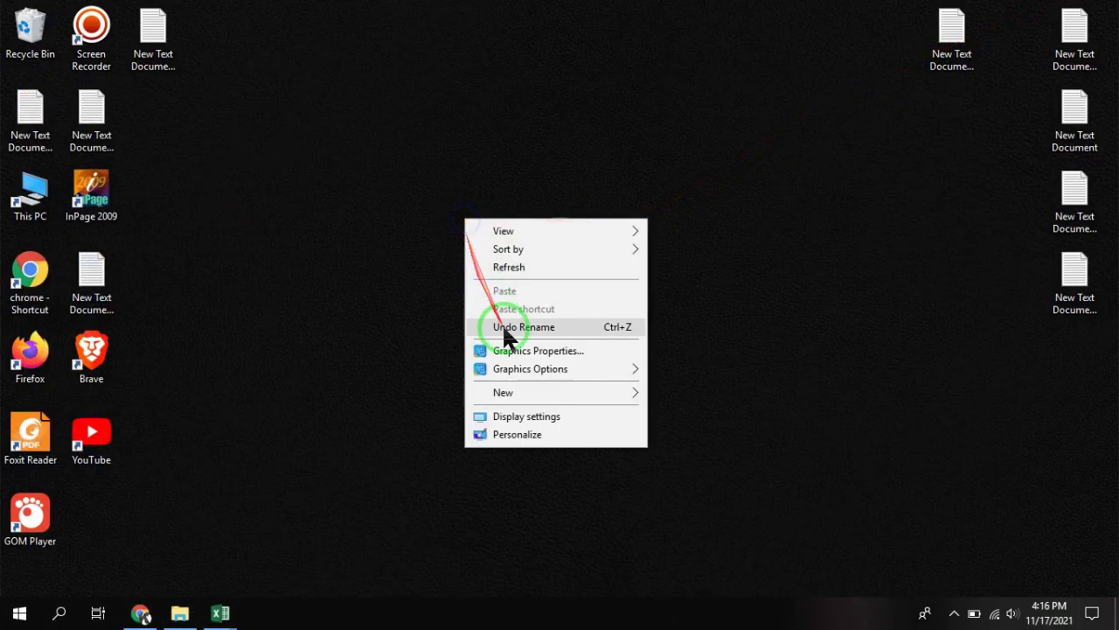
mouse_move(526, 391)
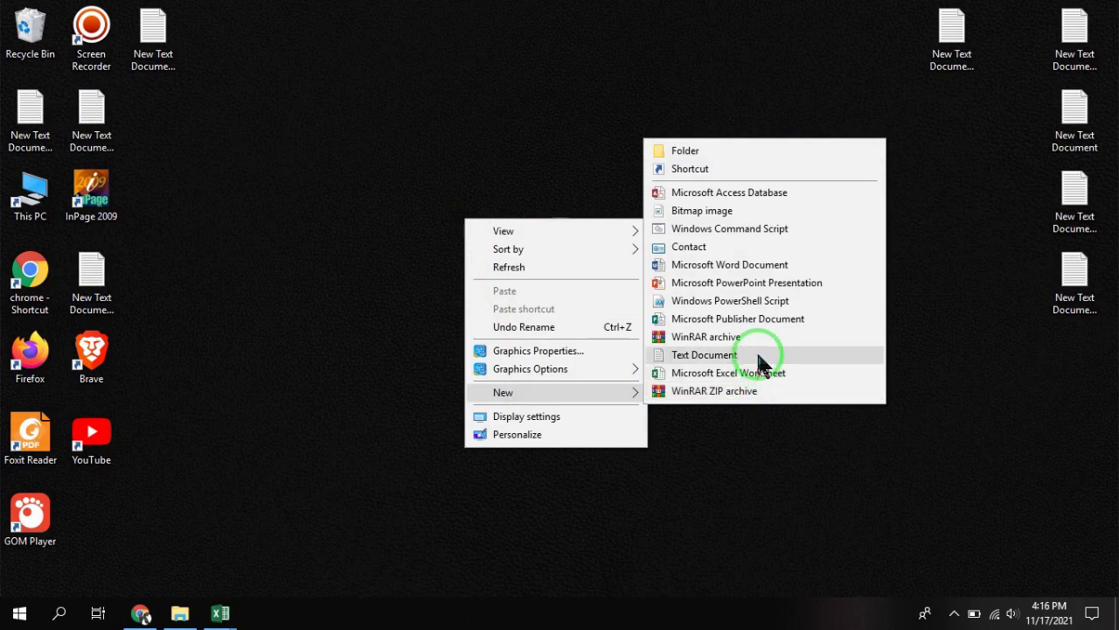
left_click(756, 354)
key("Return")
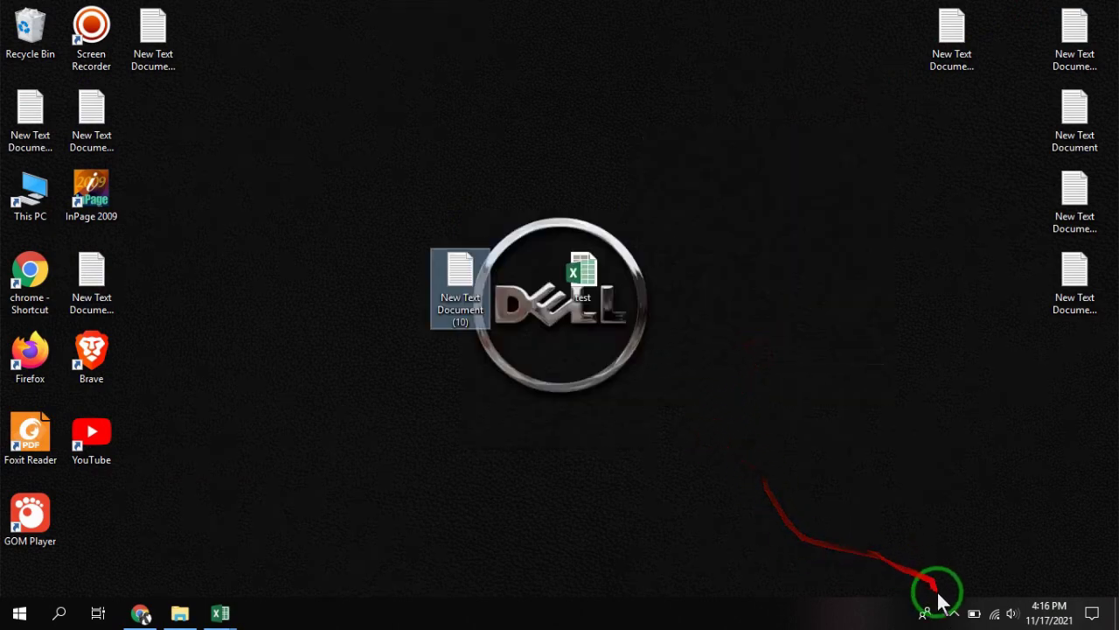
left_click(954, 614)
left_click(987, 581)
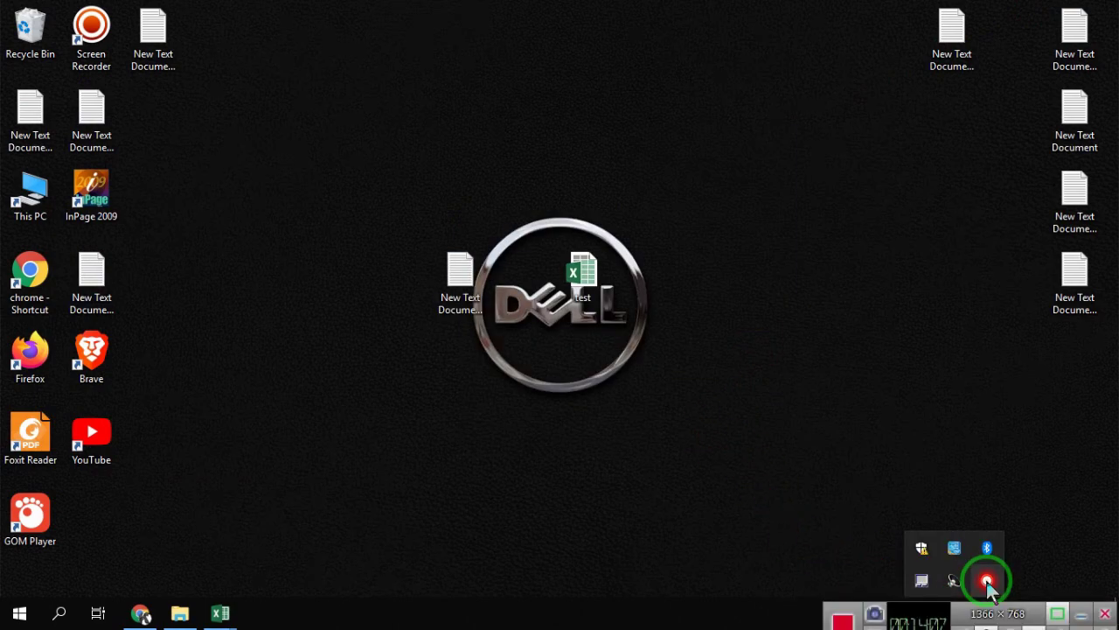
left_click_drag(910, 617, 844, 508)
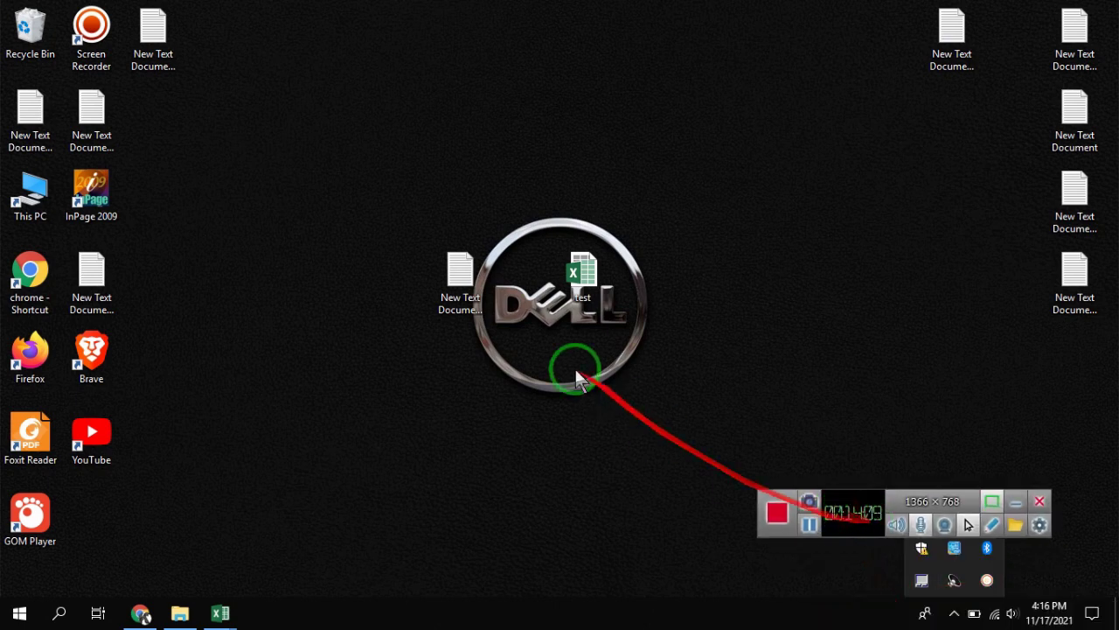
Step: Open the new text document in Notepad, maximize its window, and paste the copied format 2 links
left_click(463, 278)
double_click(468, 279)
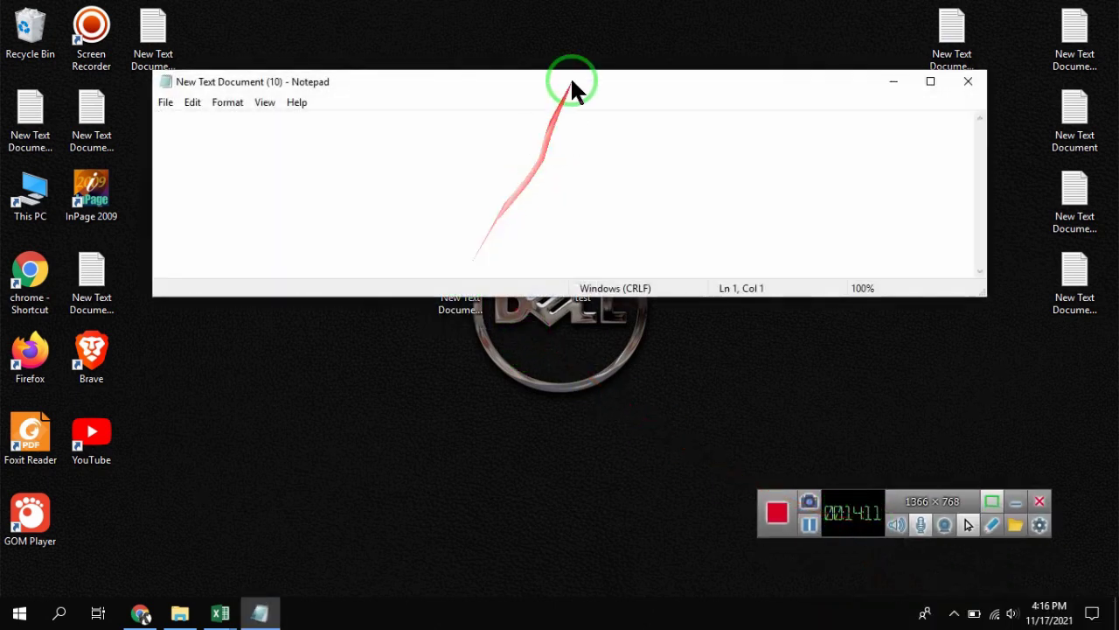
double_click(571, 76)
right_click(416, 136)
left_click(455, 206)
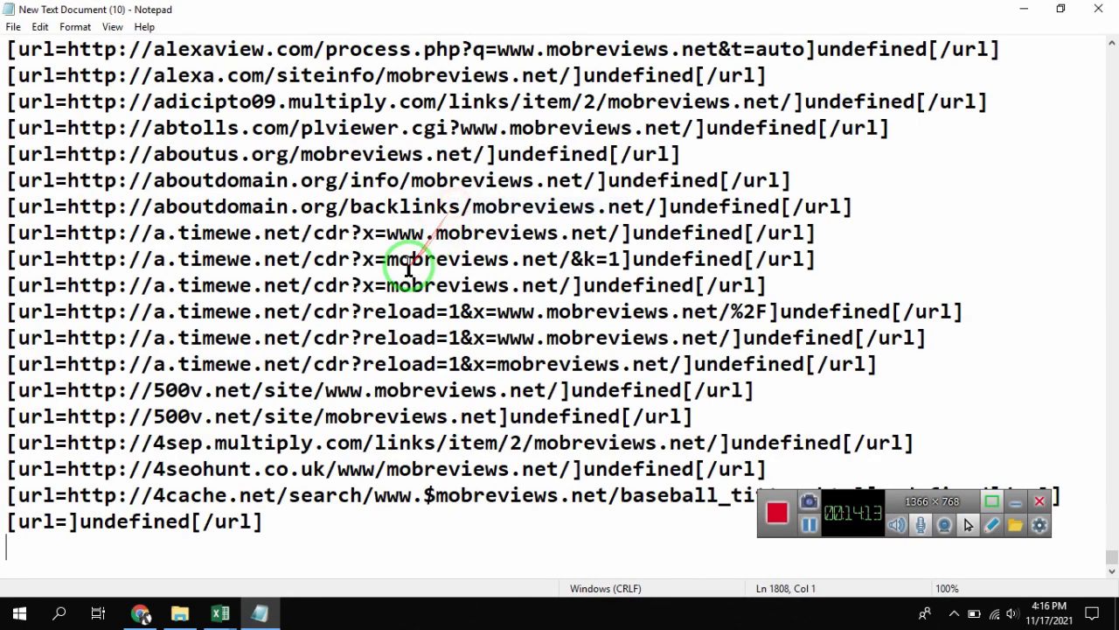
Step: Look over the pasted links and select the word "undefined" in the ar.gogloom.com/kampungchat entry
scroll(407, 262, "up", 2)
left_click(809, 240)
scroll(209, 257, "up", 1)
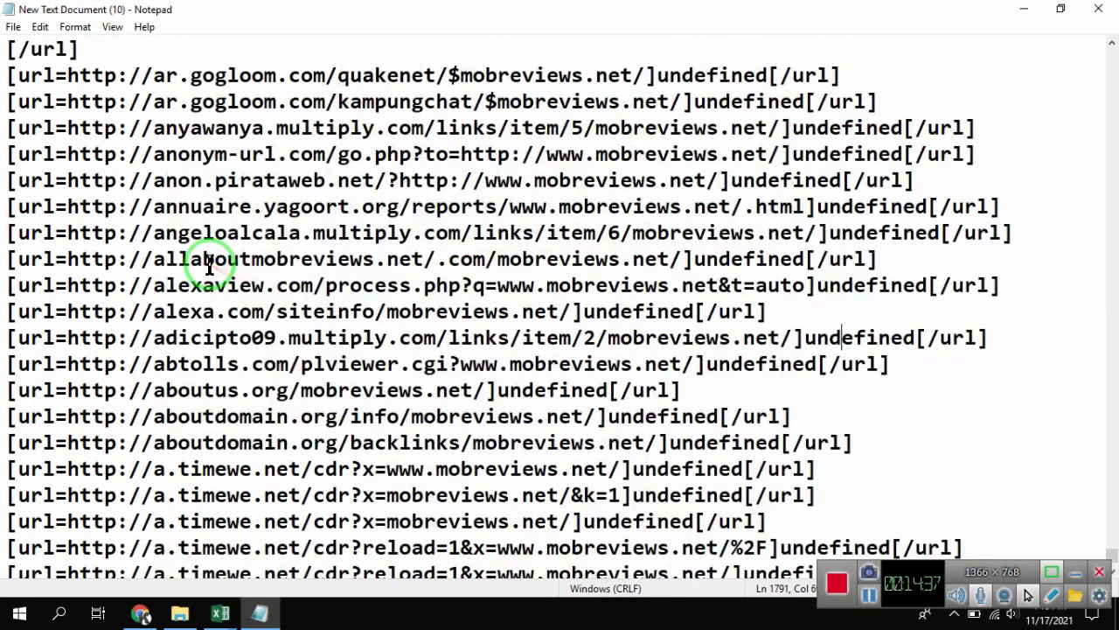
scroll(612, 192, "up", 1)
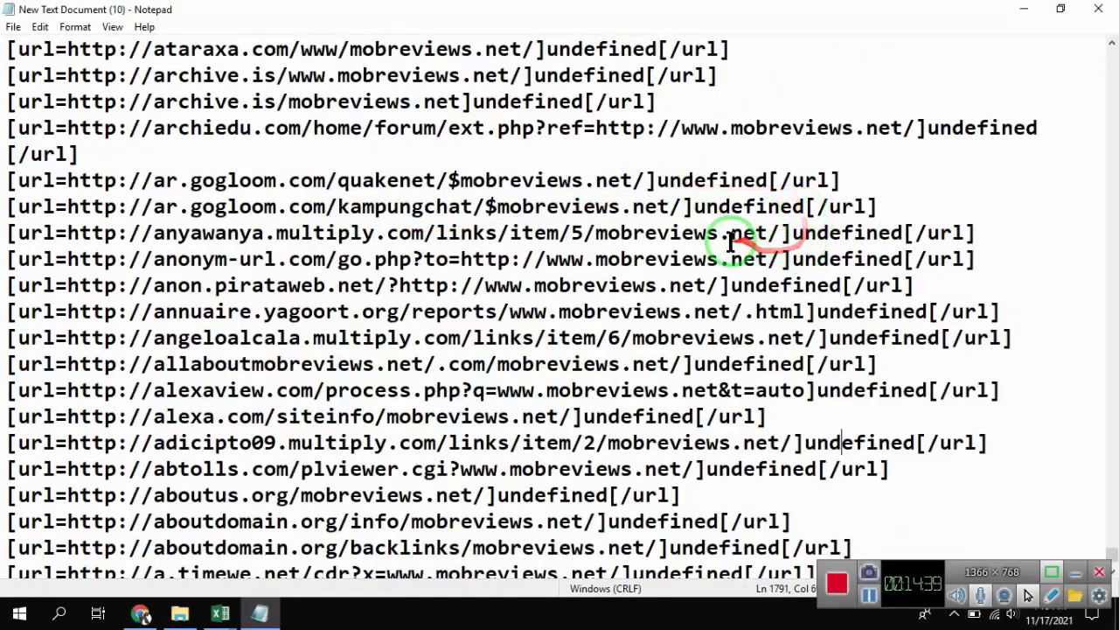
left_click_drag(690, 206, 757, 208)
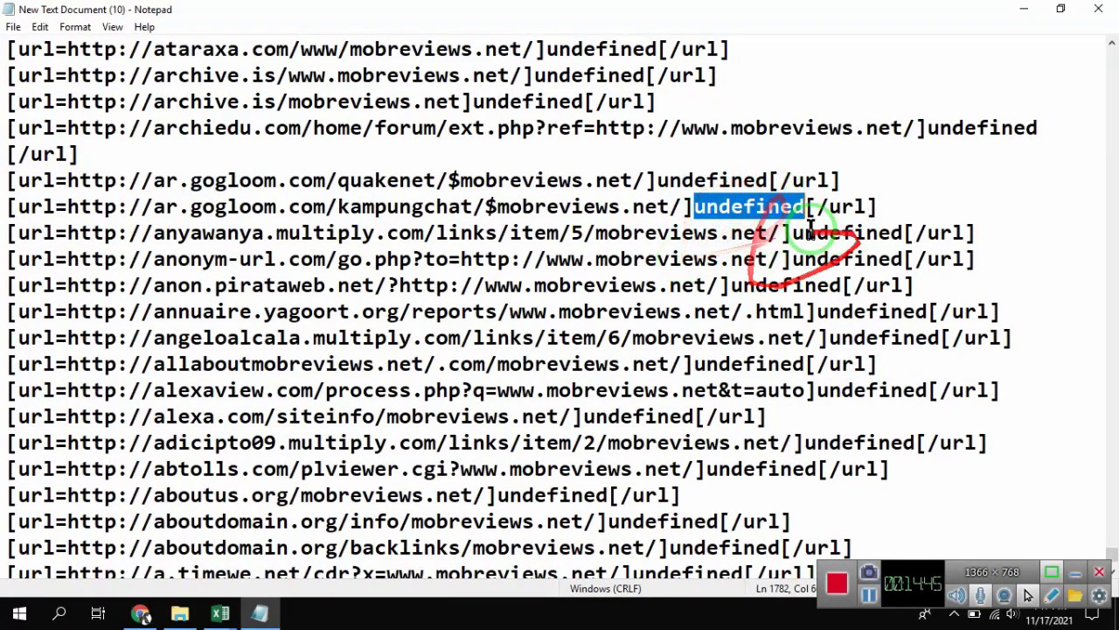
Step: Replace every "undefined" in the document with "Mobile Reviews" and close the Replace dialog
left_click(39, 27)
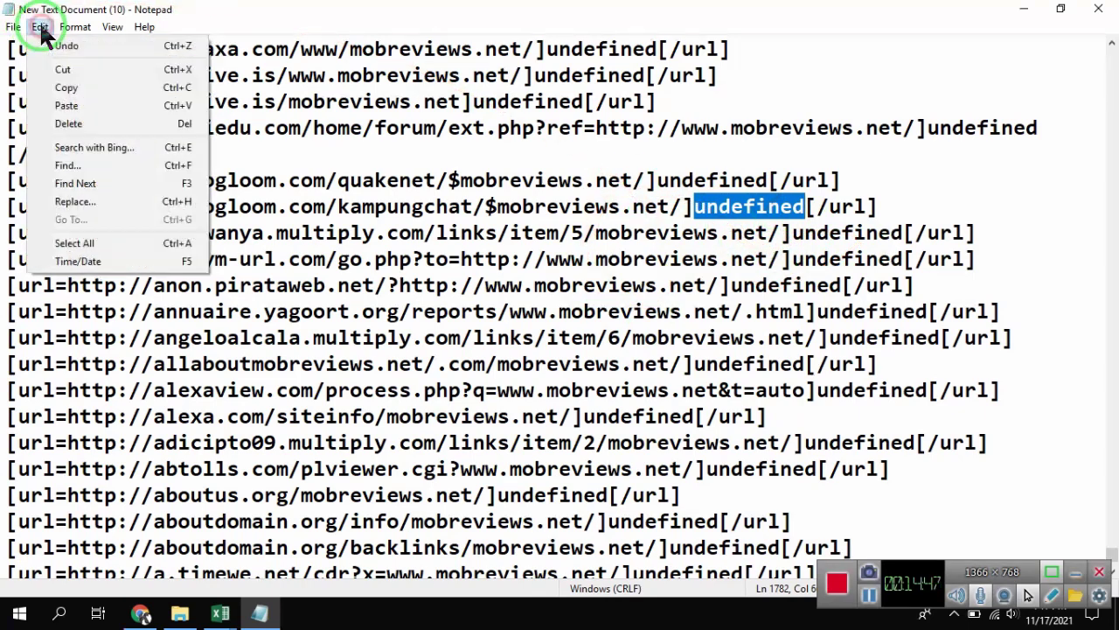
left_click(75, 201)
left_click(184, 159)
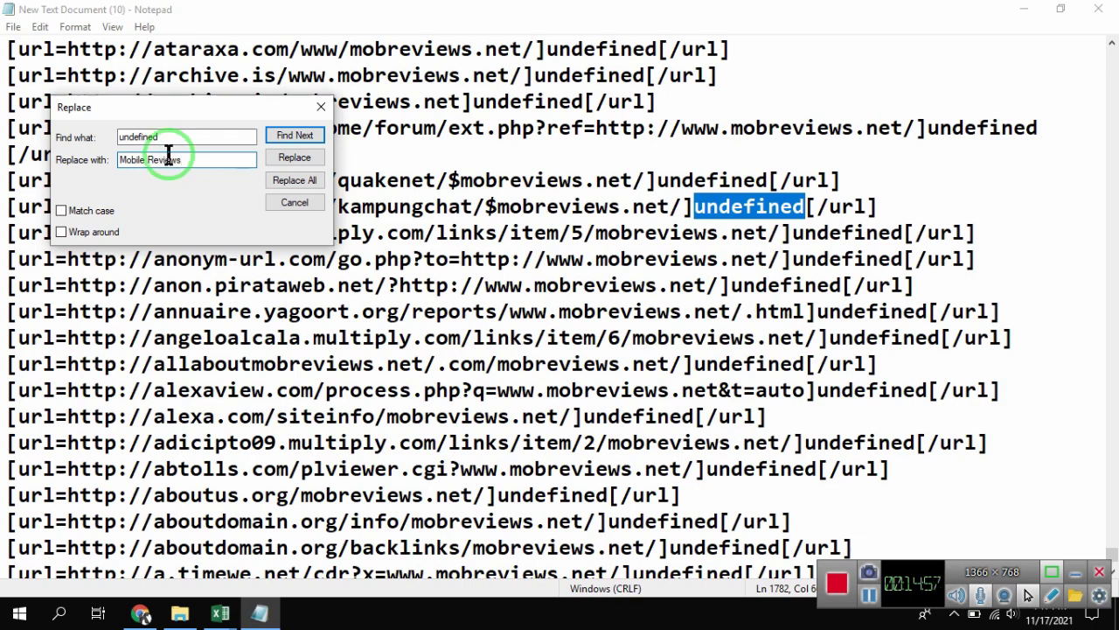
type("Mobile Reviews")
left_click(313, 181)
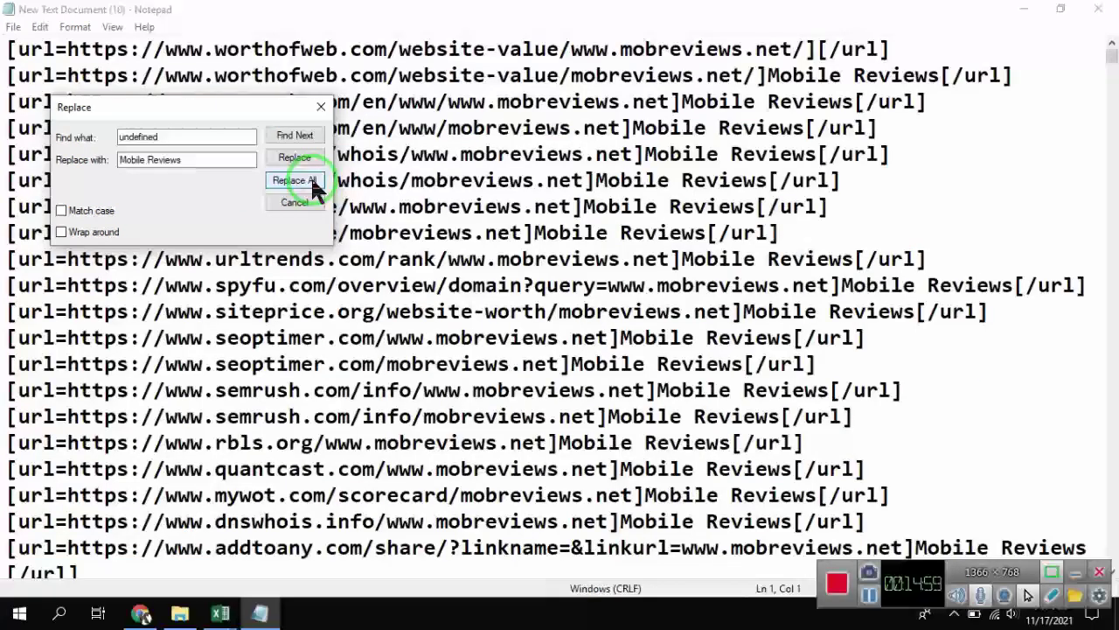
left_click(320, 110)
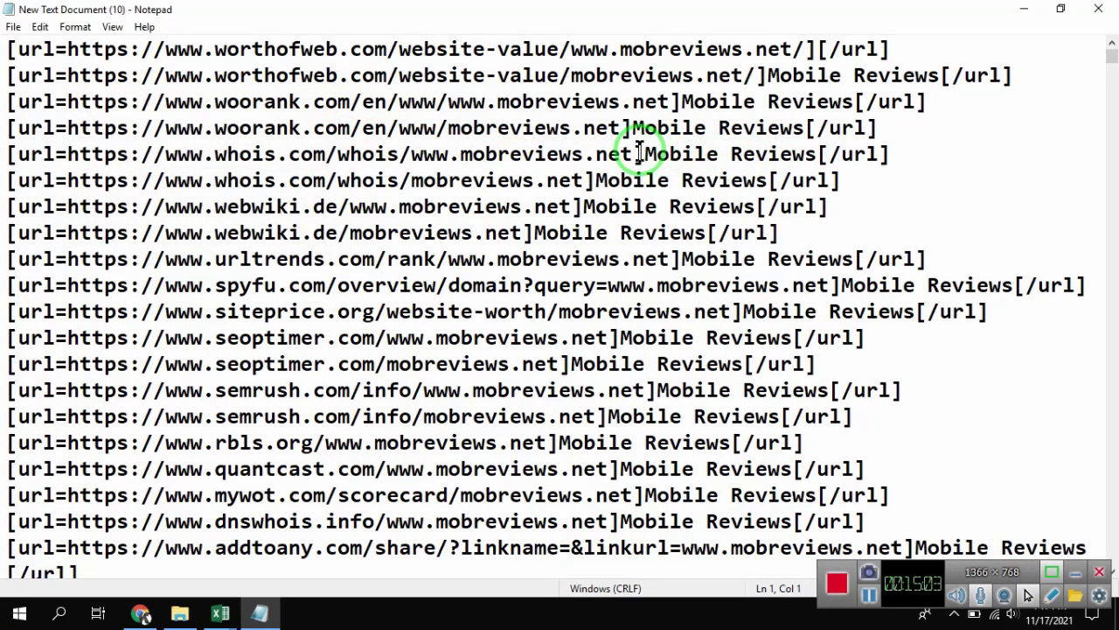
Step: Check the replaced anchor text in the whois.com entry and look over the links further down the list
left_click_drag(643, 154, 804, 155)
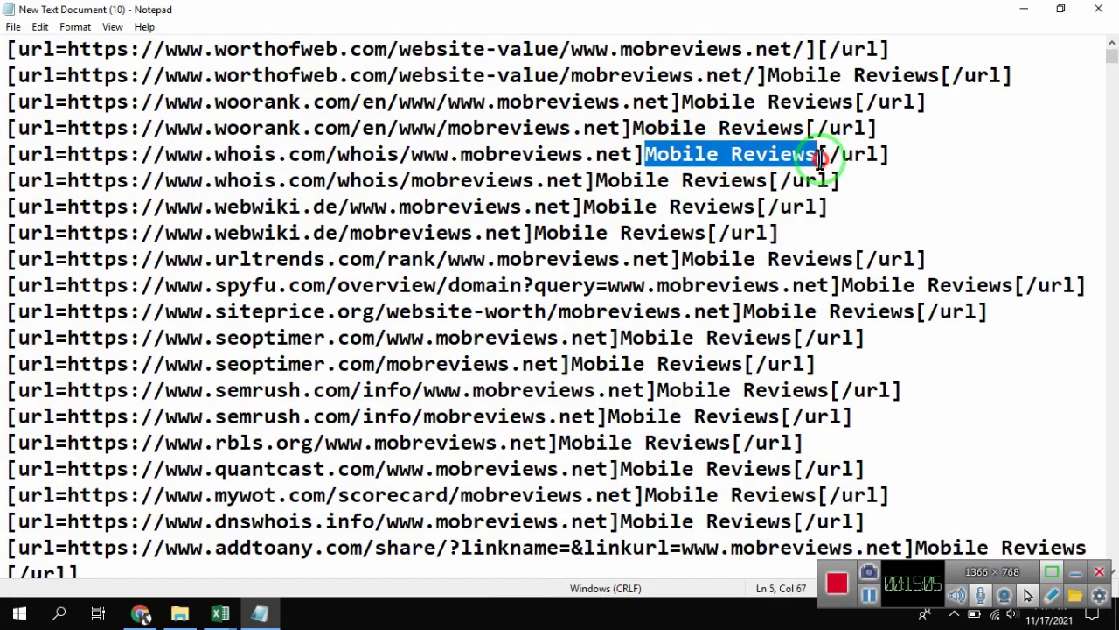
left_click(682, 184)
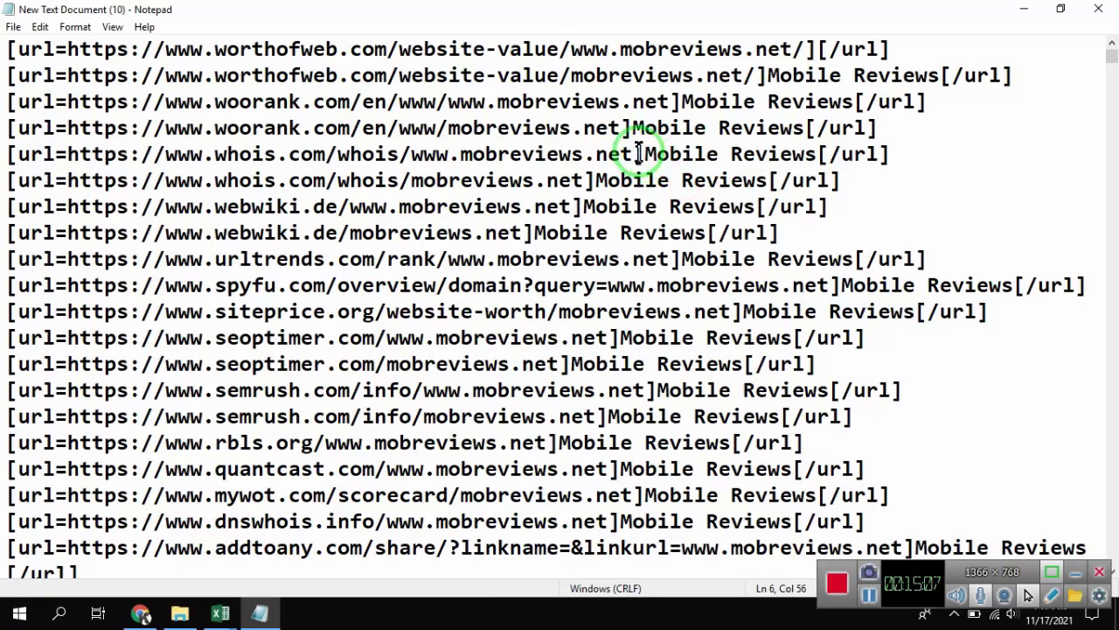
left_click_drag(639, 154, 726, 154)
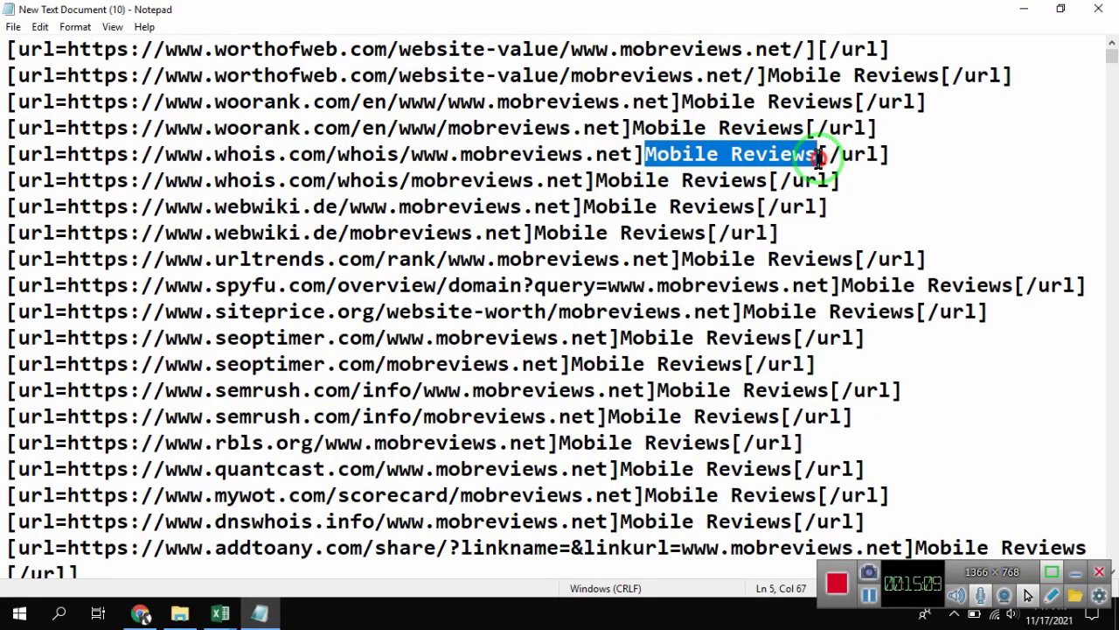
left_click(684, 157)
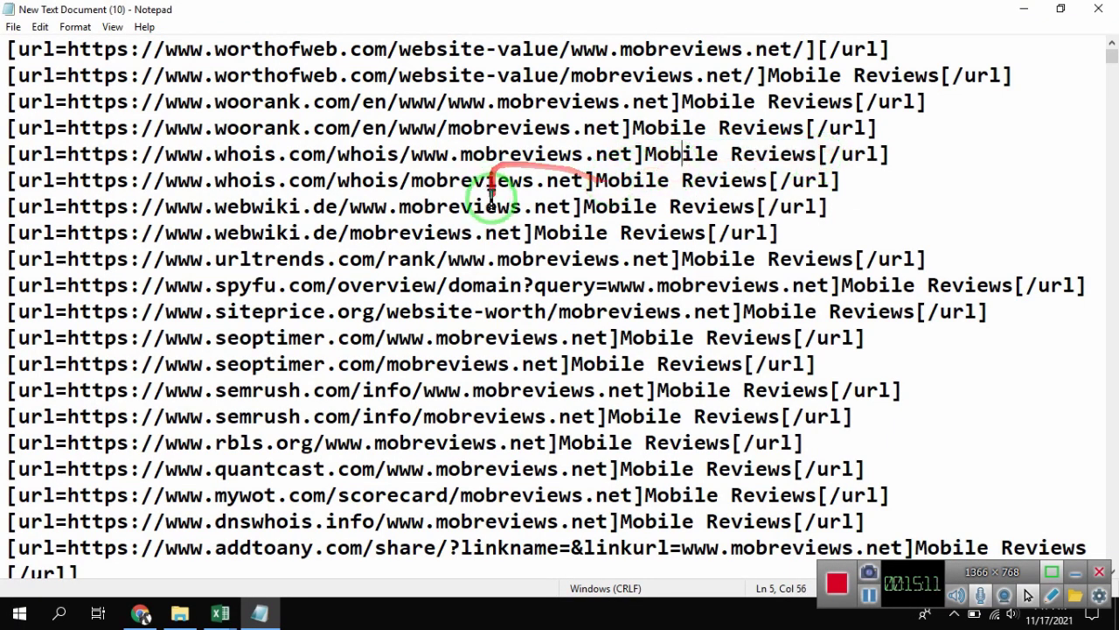
scroll(524, 192, "down", 4)
scroll(511, 219, "down", 2)
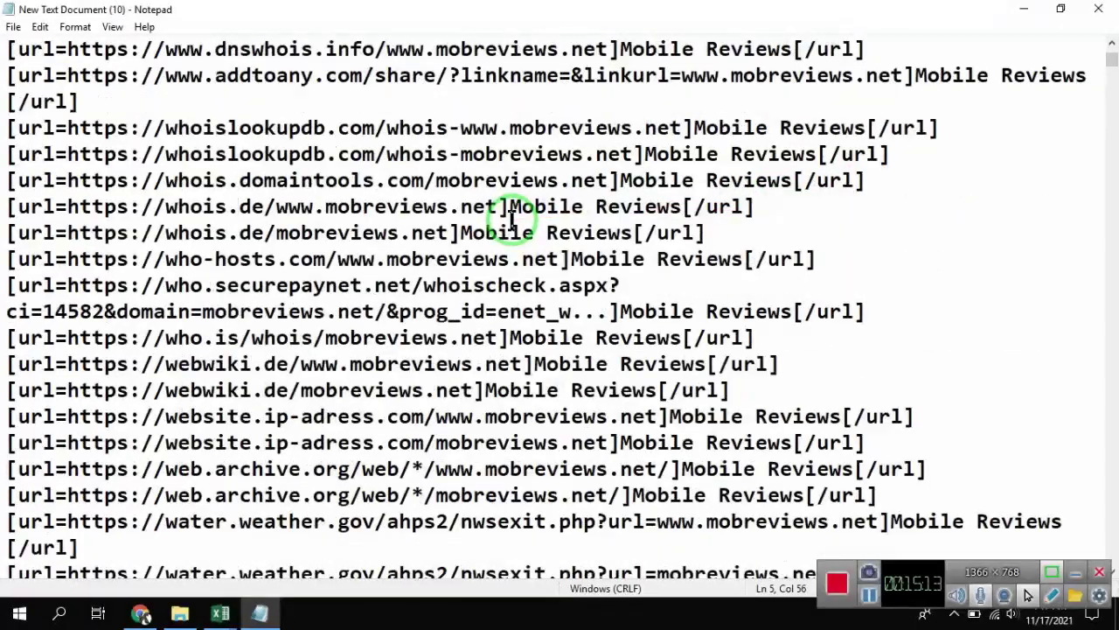
Step: Select all of the updated links in the document and copy them to the clipboard
key("ctrl+a")
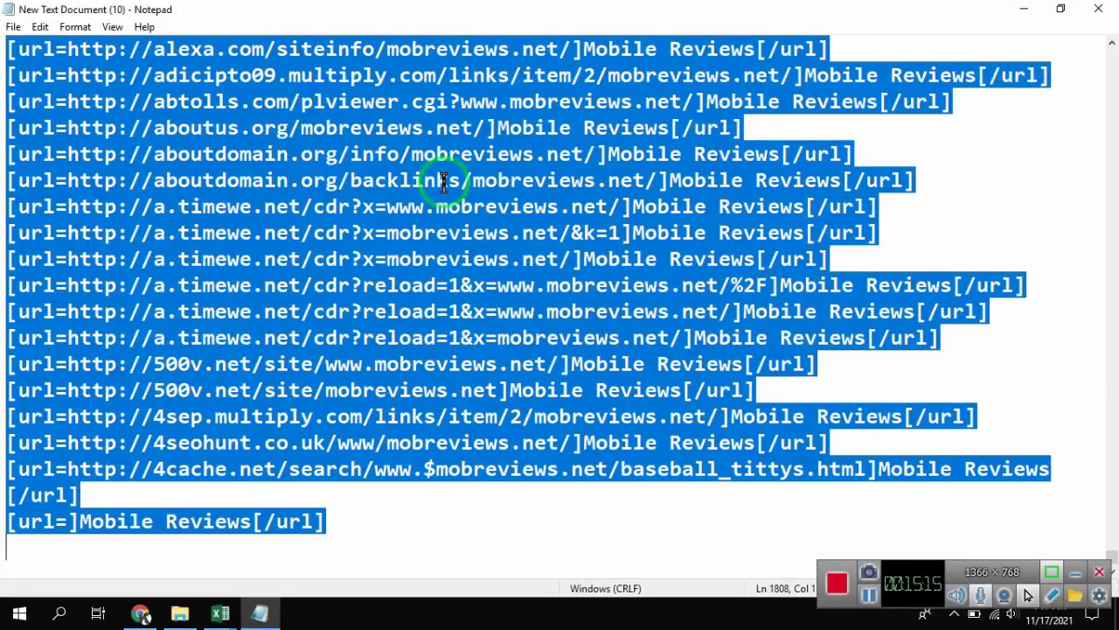
right_click(444, 182)
left_click(474, 242)
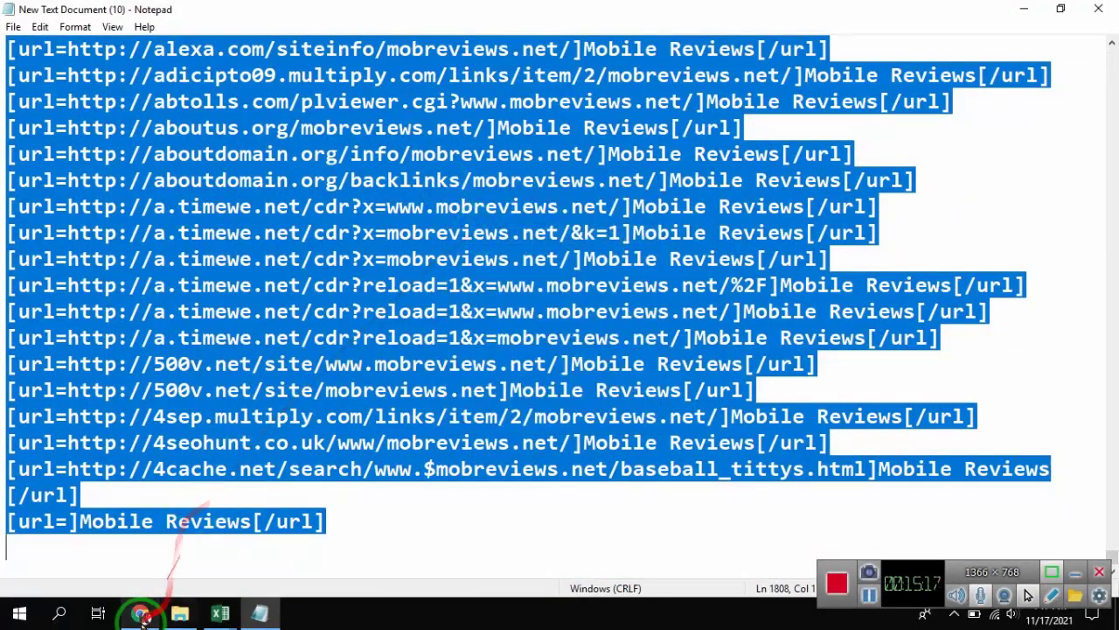
Step: Switch to the hyperlink maker workbook in Excel and copy cell A10 with the gimolsztyn.iq.pl photo gallery URL
mouse_move(220, 612)
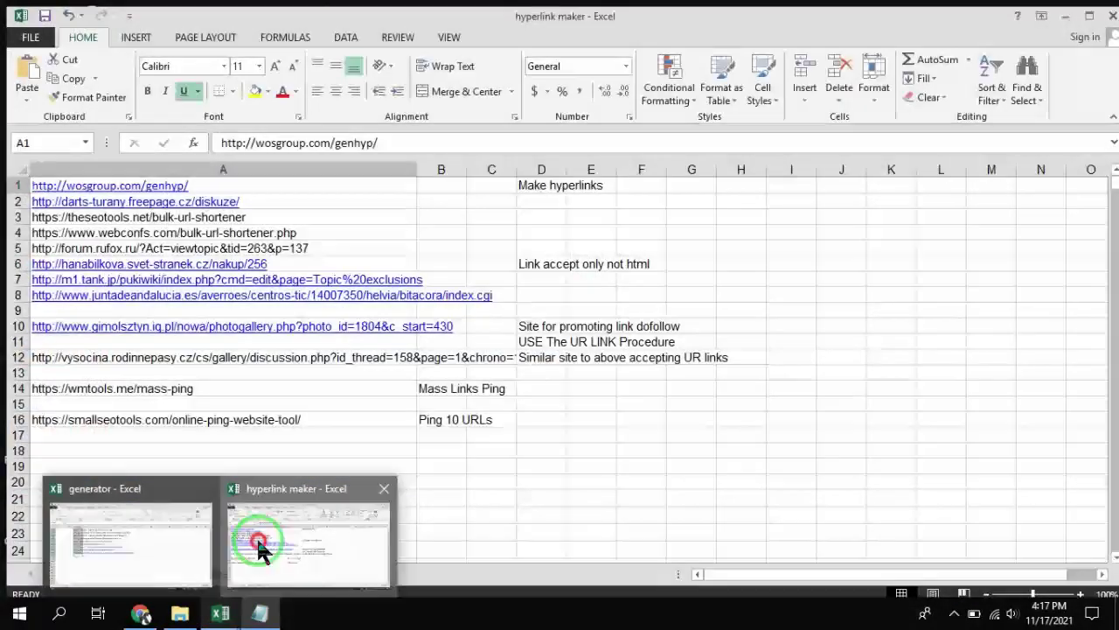
left_click(256, 535)
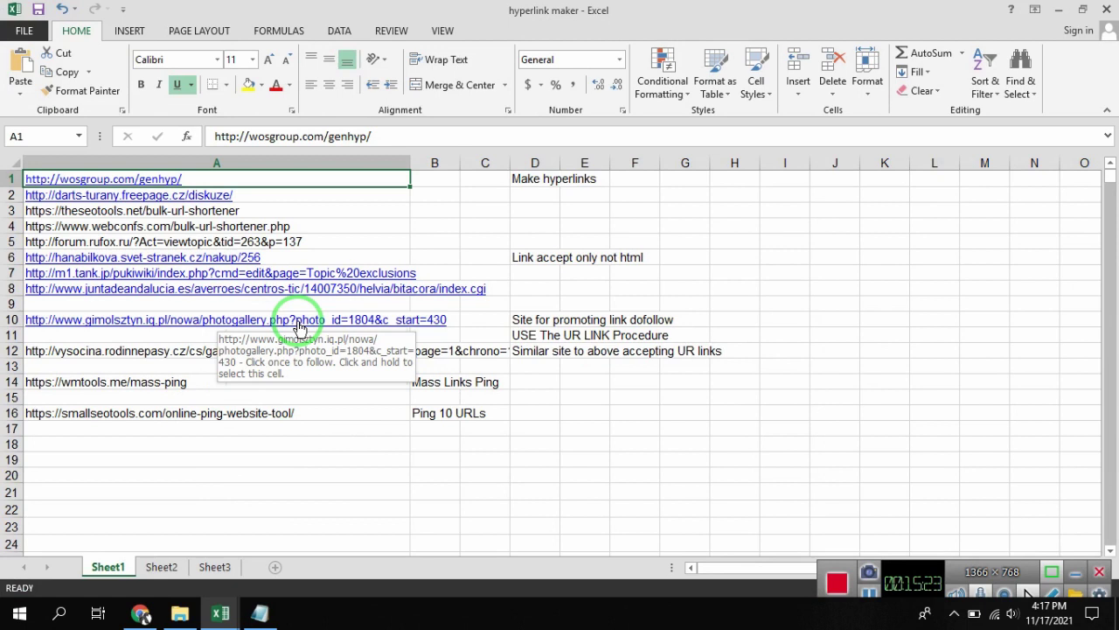
left_click(298, 324)
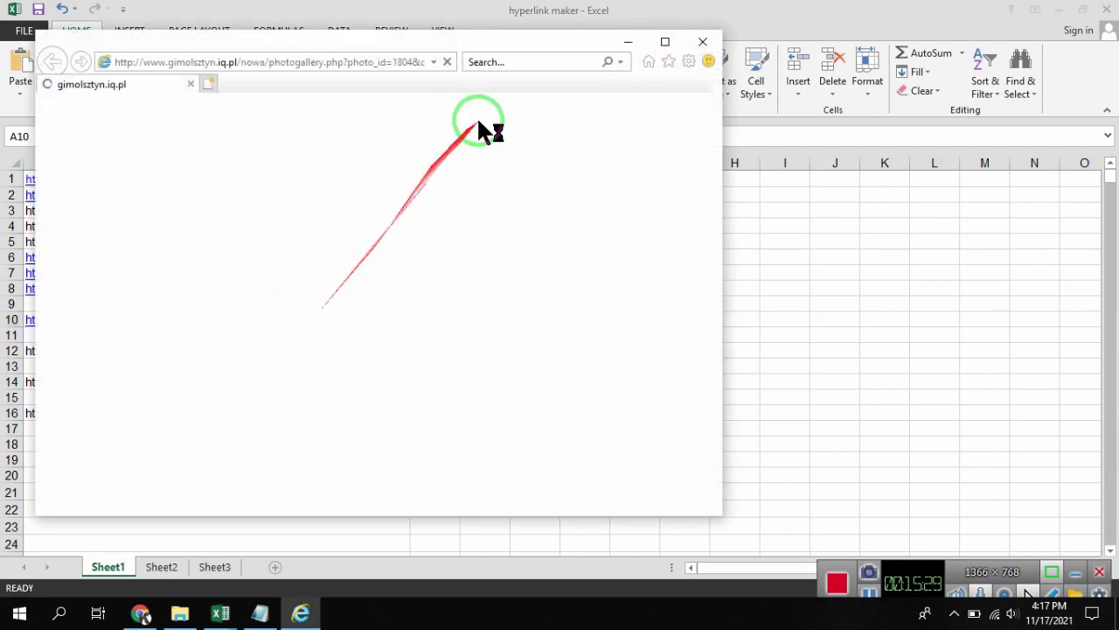
left_click(701, 42)
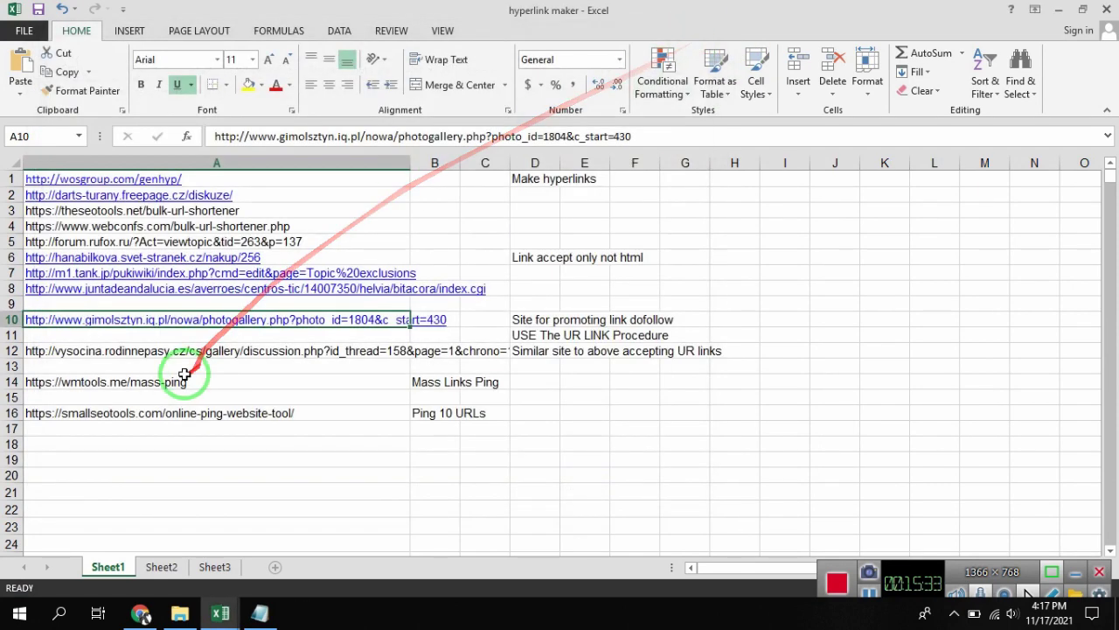
right_click(204, 323)
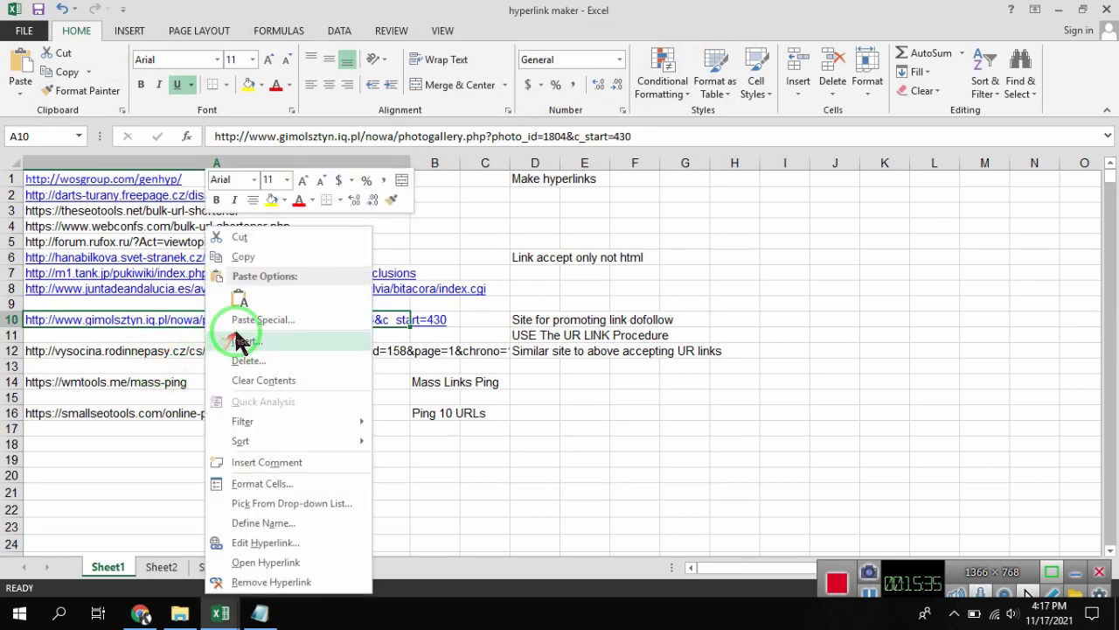
left_click(244, 256)
Step: Switch to Chrome, open the copied gimolsztyn.iq.pl gallery URL in the current tab, and place the cursor in the page's comment box
left_click(142, 610)
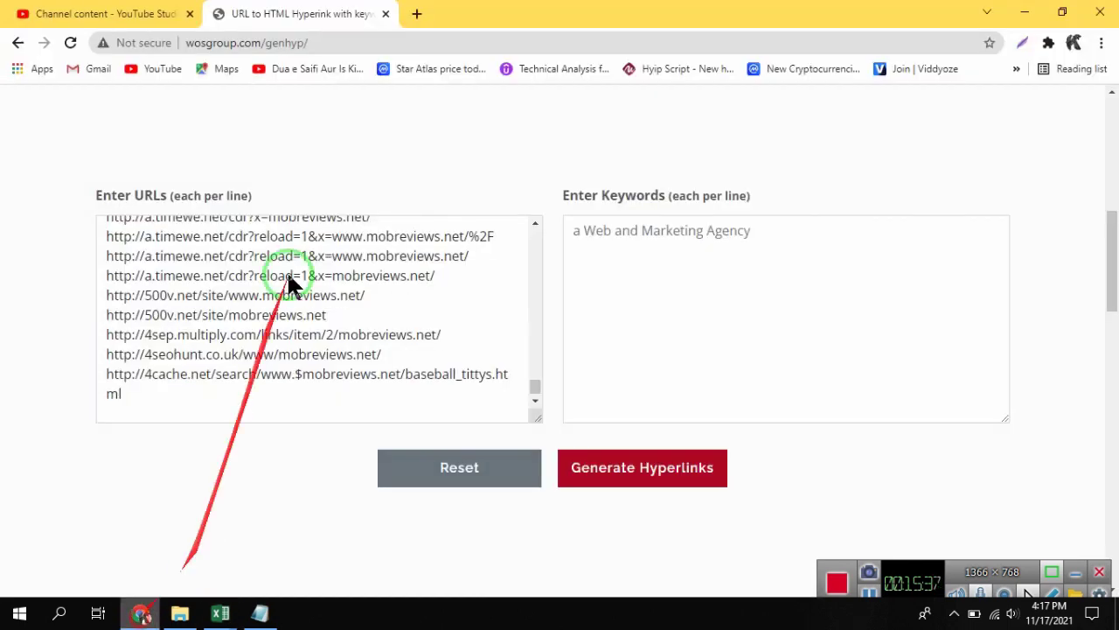
left_click(326, 50)
right_click(326, 50)
left_click(367, 160)
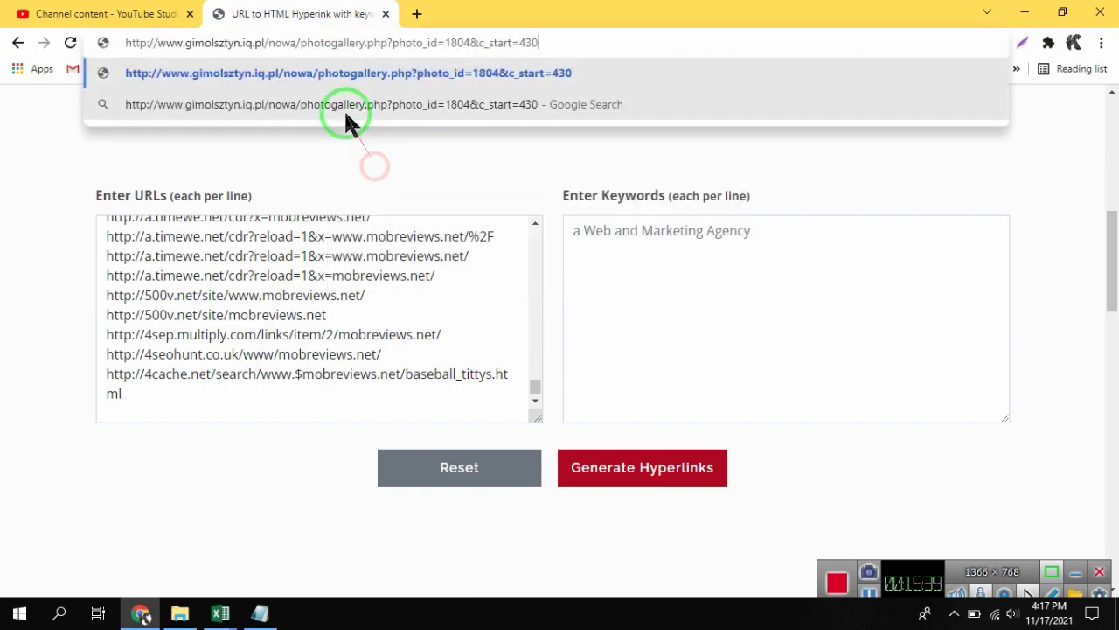
left_click(320, 74)
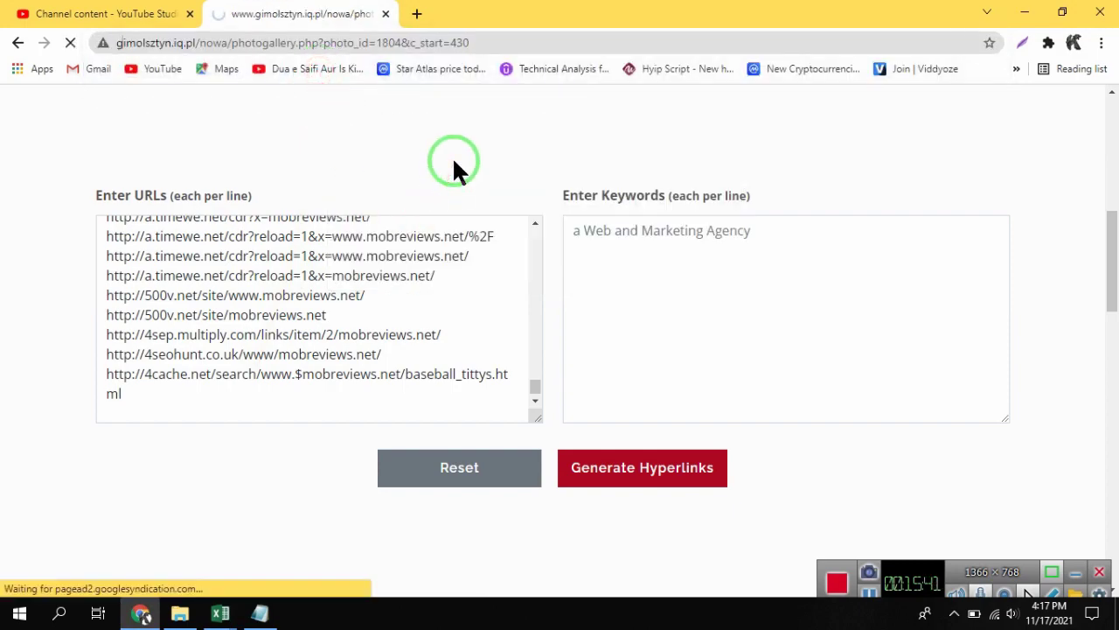
scroll(560, 279, "down", 5)
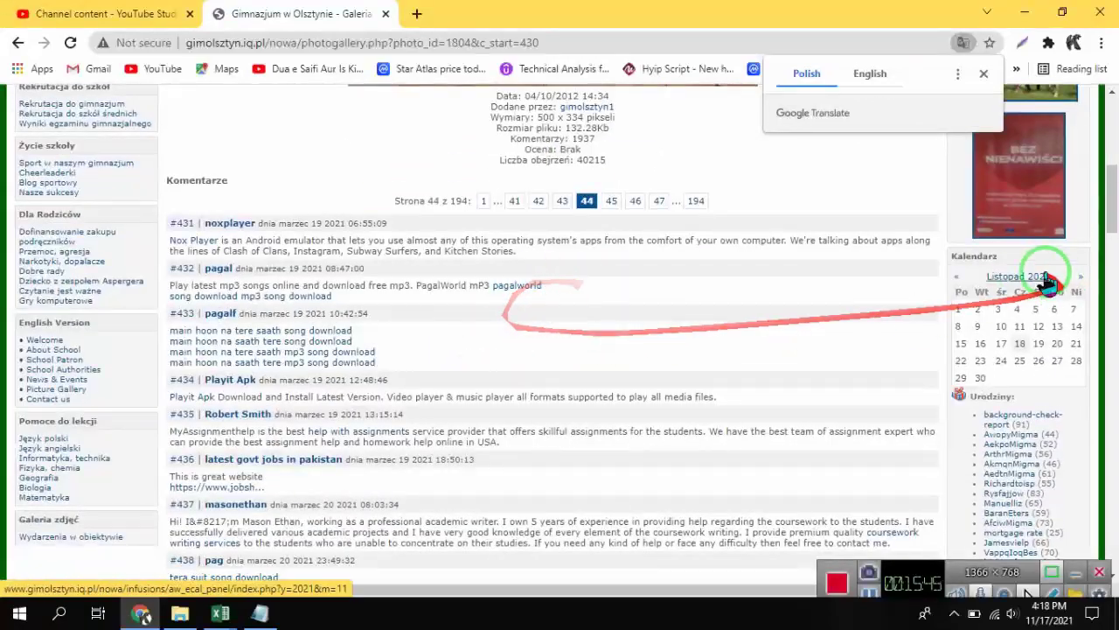
left_click_drag(1112, 205, 1114, 301)
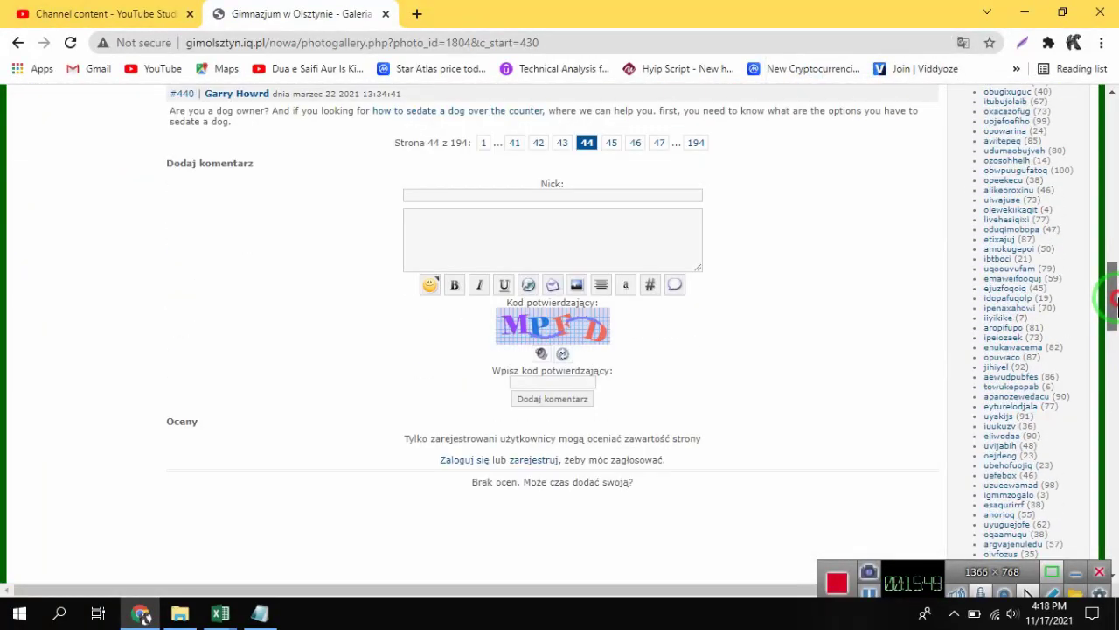
left_click(507, 242)
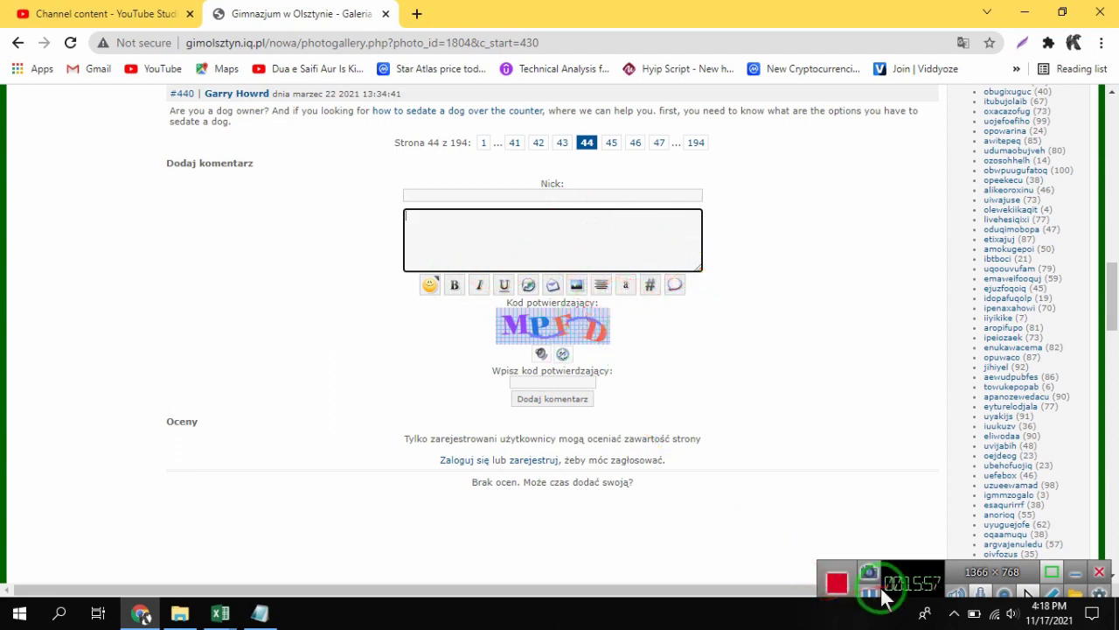
Step: Switch to the Notepad document and copy the selected Mobile Reviews links again
left_click(220, 612)
left_click(260, 612)
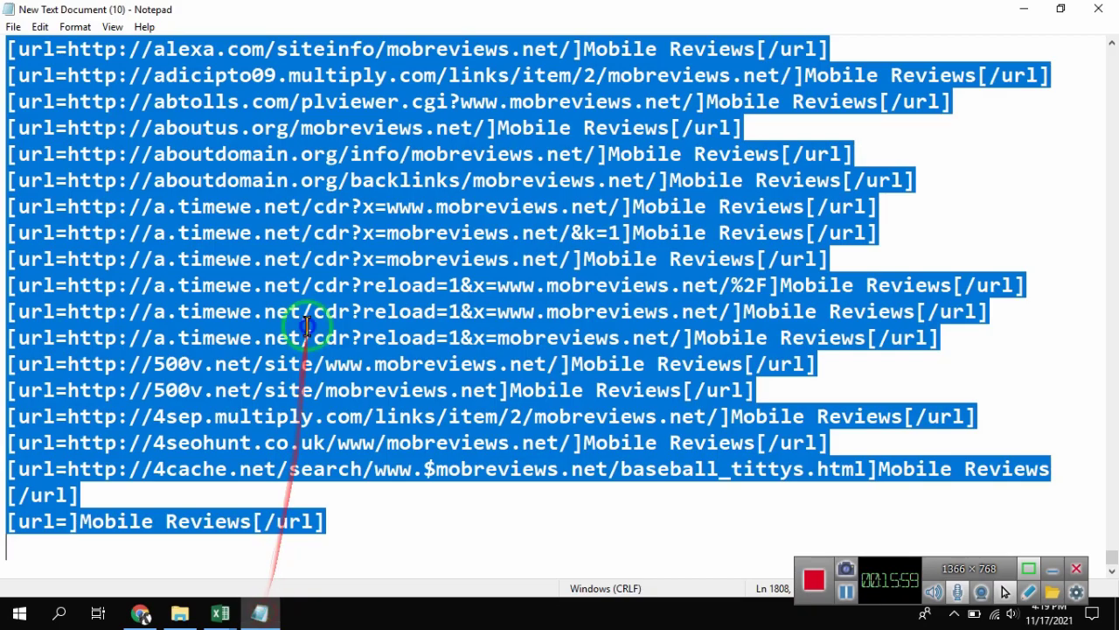
right_click(308, 328)
left_click(350, 381)
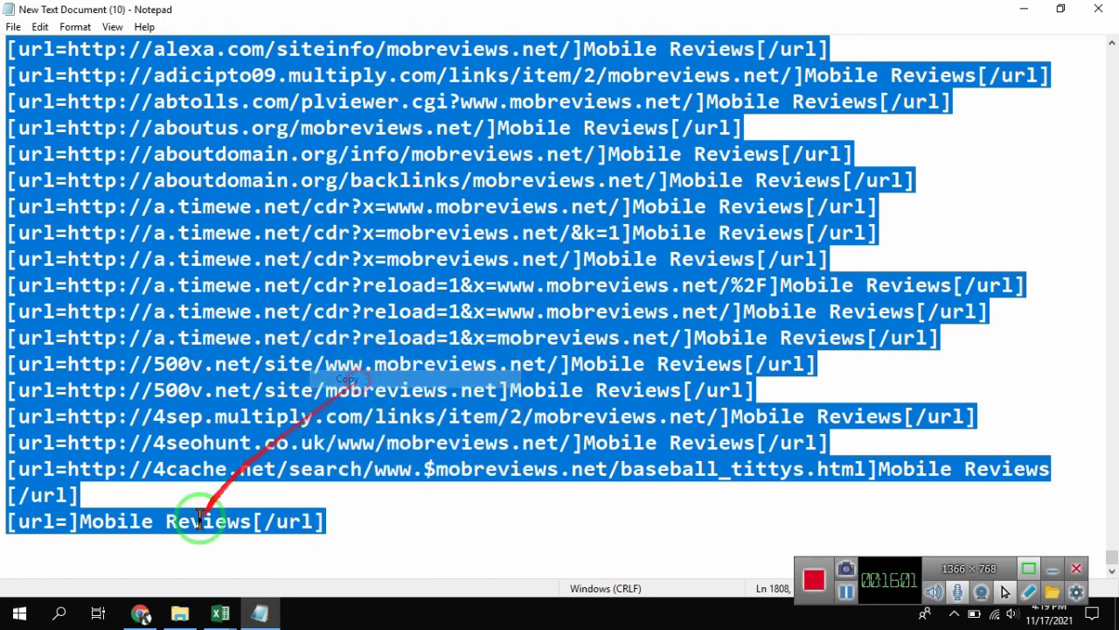
Step: Return to the gimolsztyn.iq.pl gallery page in Chrome and paste the copied links into the comment box
left_click(141, 612)
left_click(370, 12)
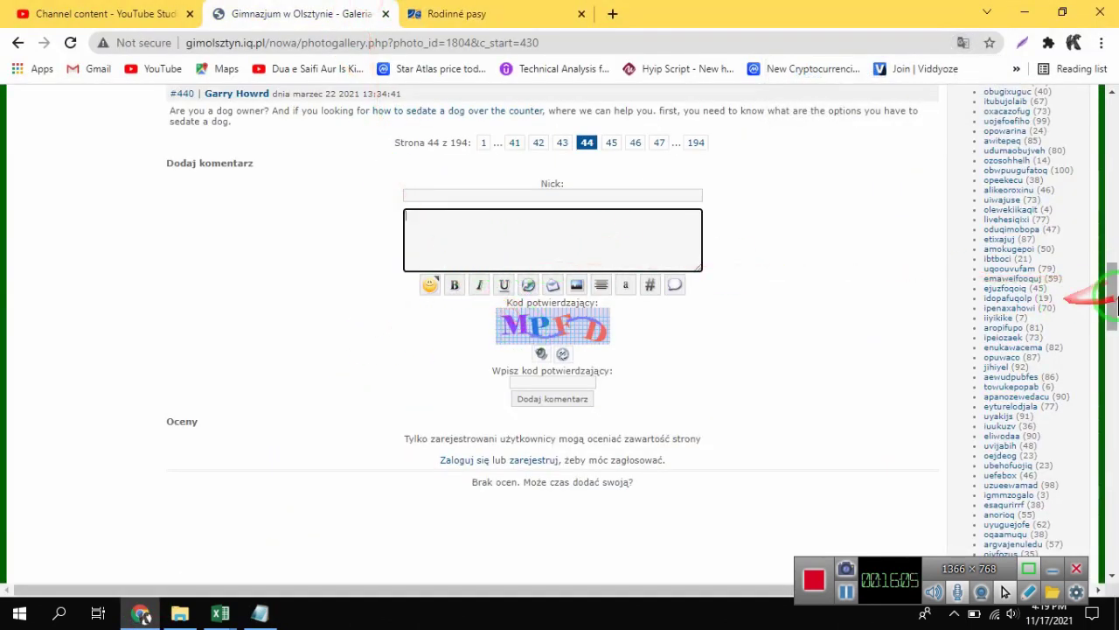
left_click_drag(1112, 300, 1115, 293)
left_click(550, 292)
right_click(517, 293)
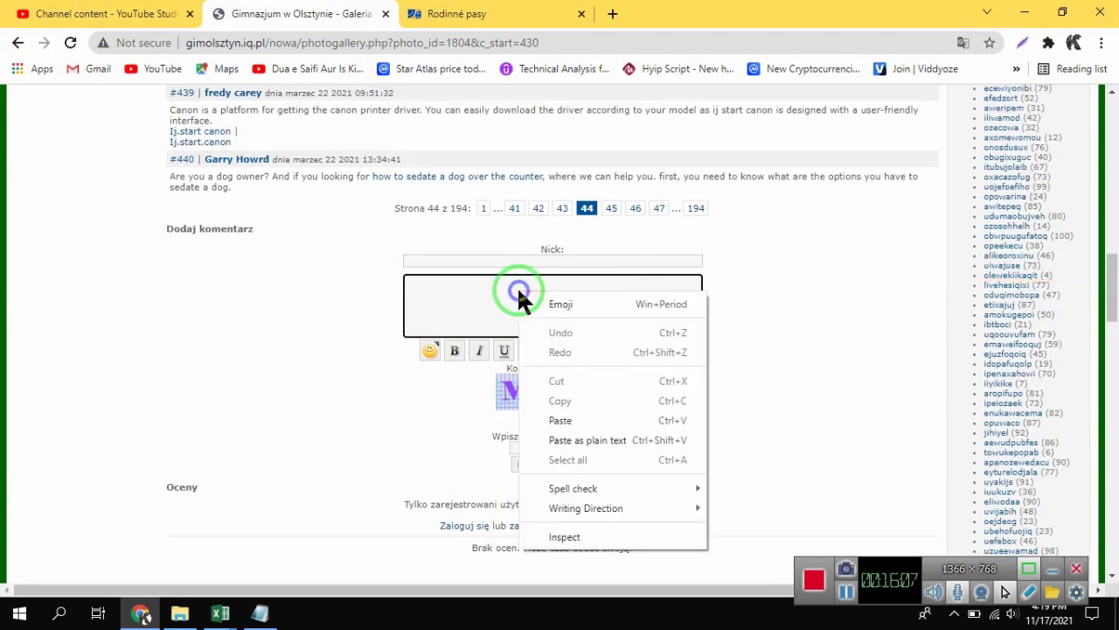
left_click(564, 420)
Step: Enter the verification code from the captcha image in the comment form's confirmation code field
scroll(815, 318, "down", 2)
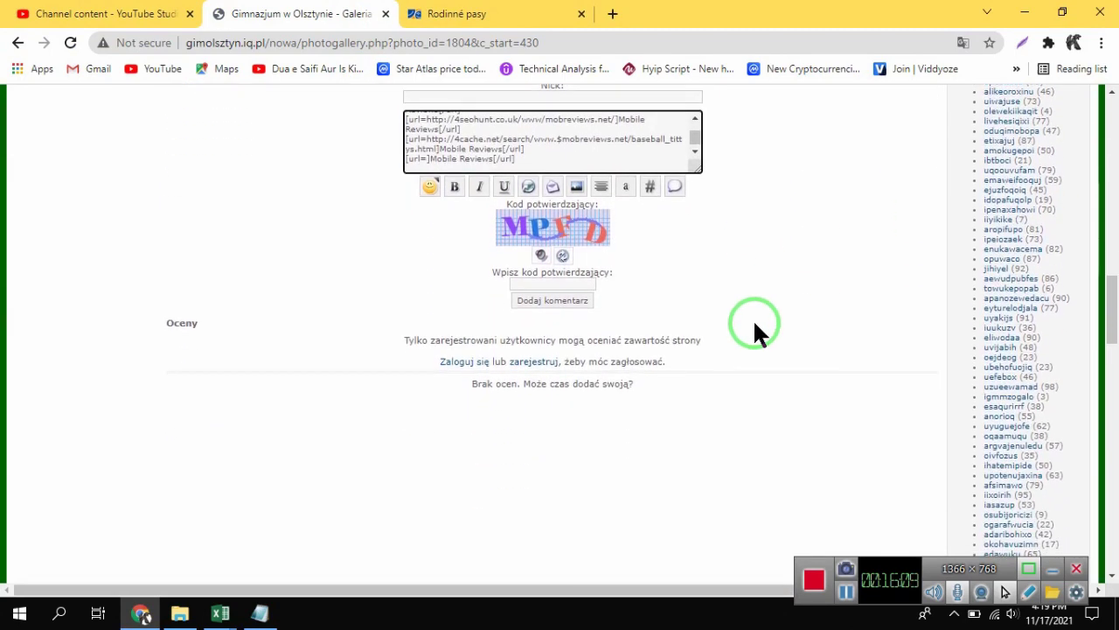
left_click(540, 280)
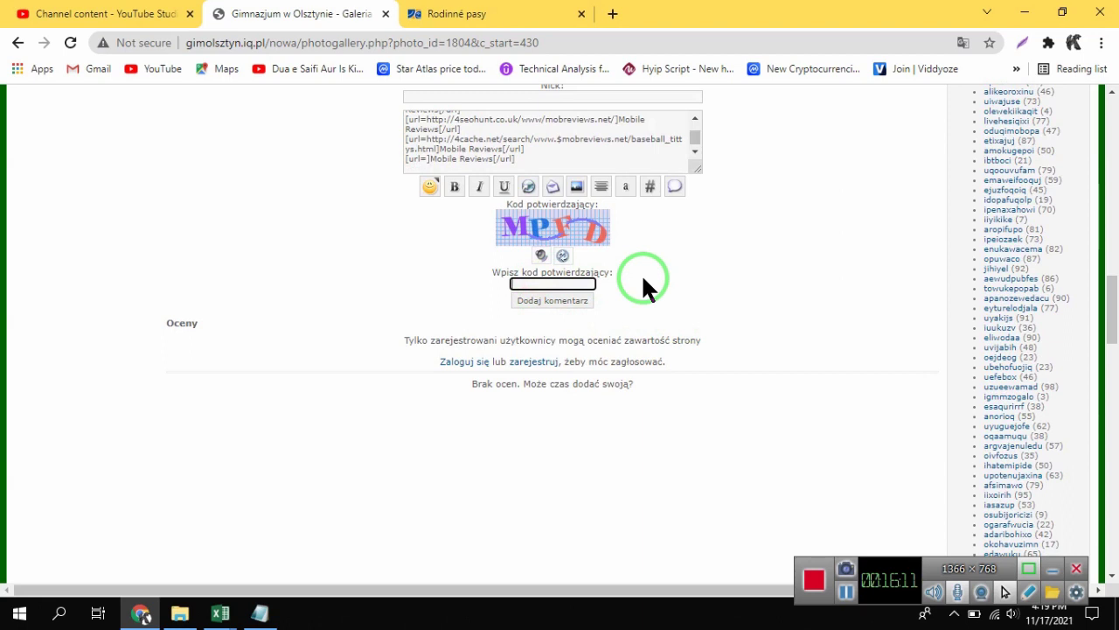
type("MPFD")
Step: Fill in the Nick field with "Mobile Reviews" and submit the comment
scroll(571, 236, "up", 1)
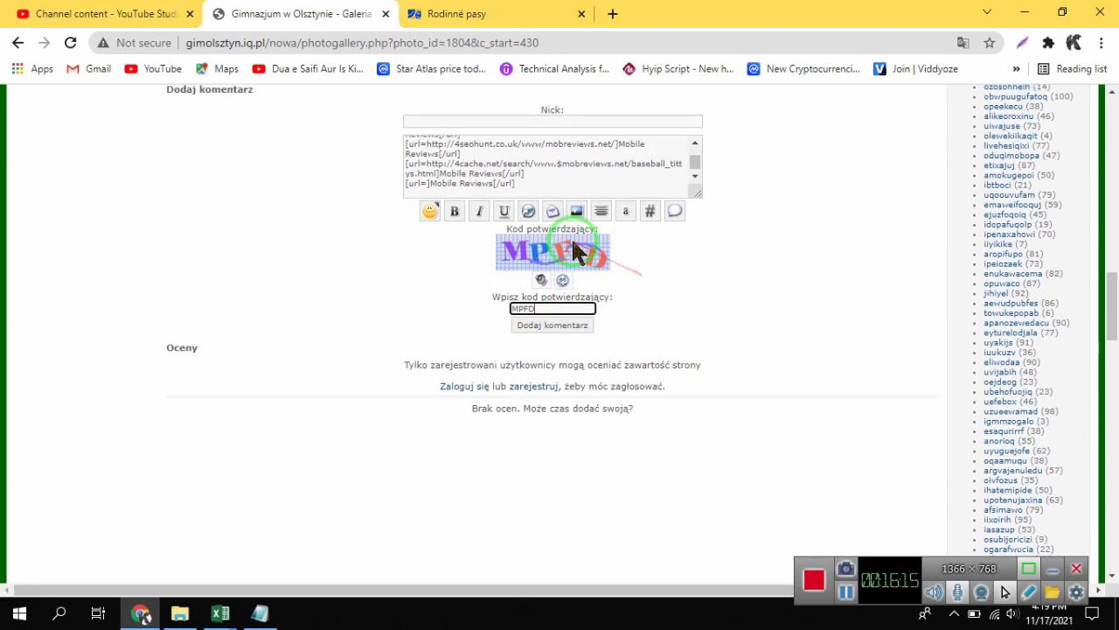
left_click(542, 170)
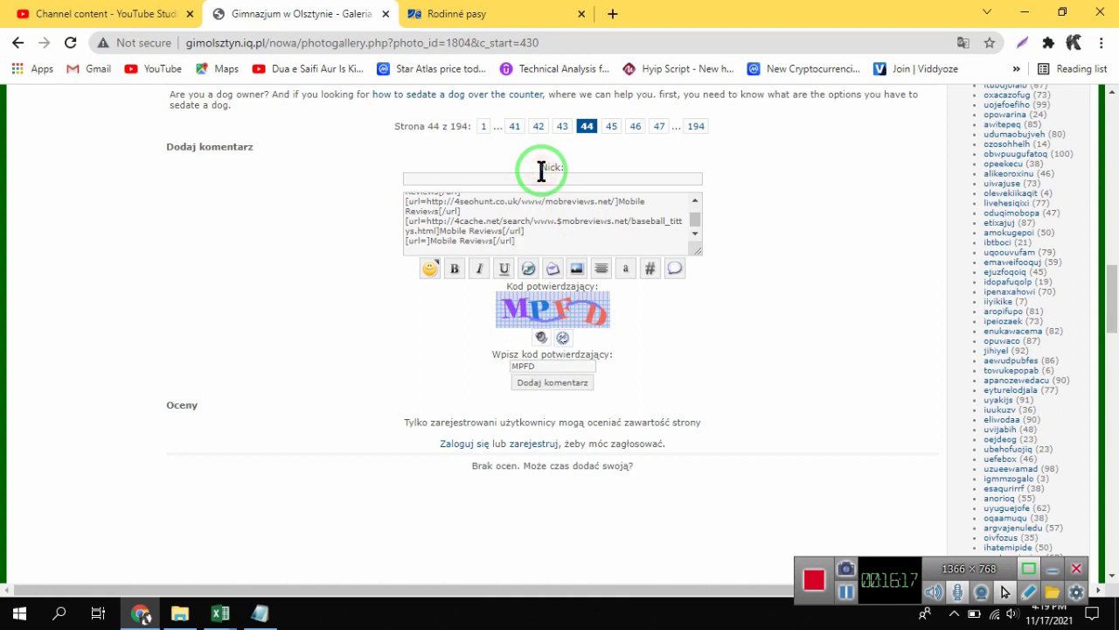
left_click(534, 177)
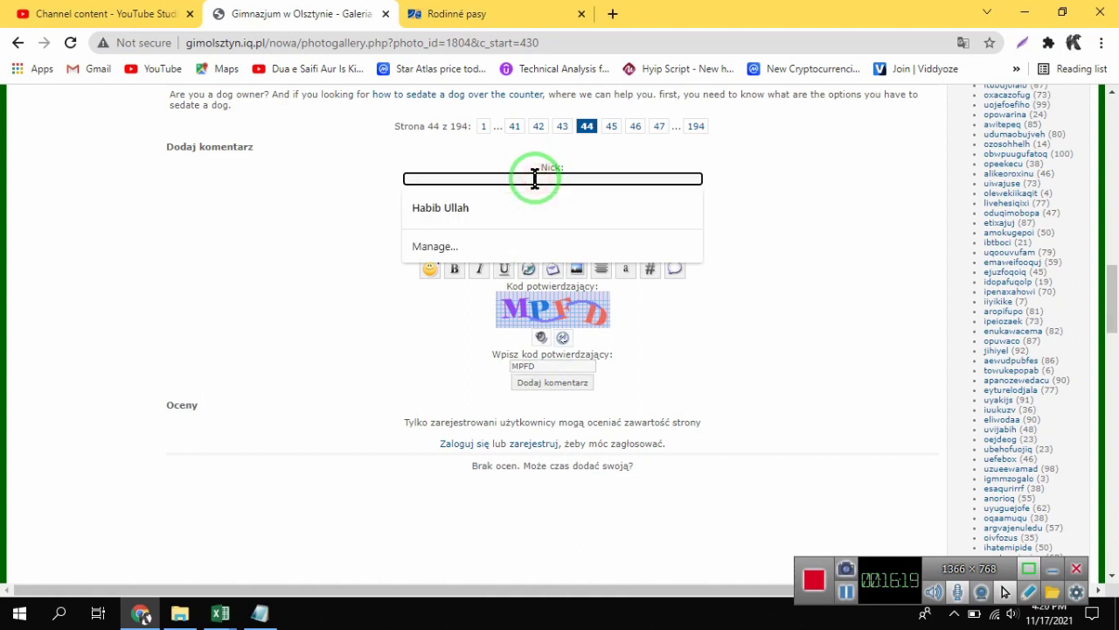
type("KH")
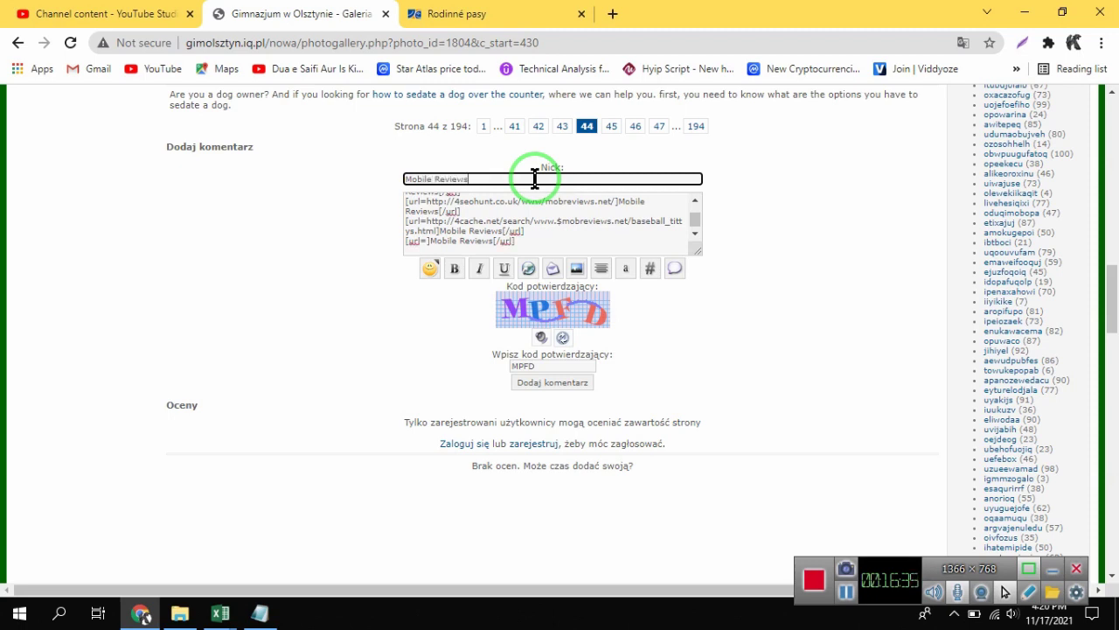
left_click(538, 383)
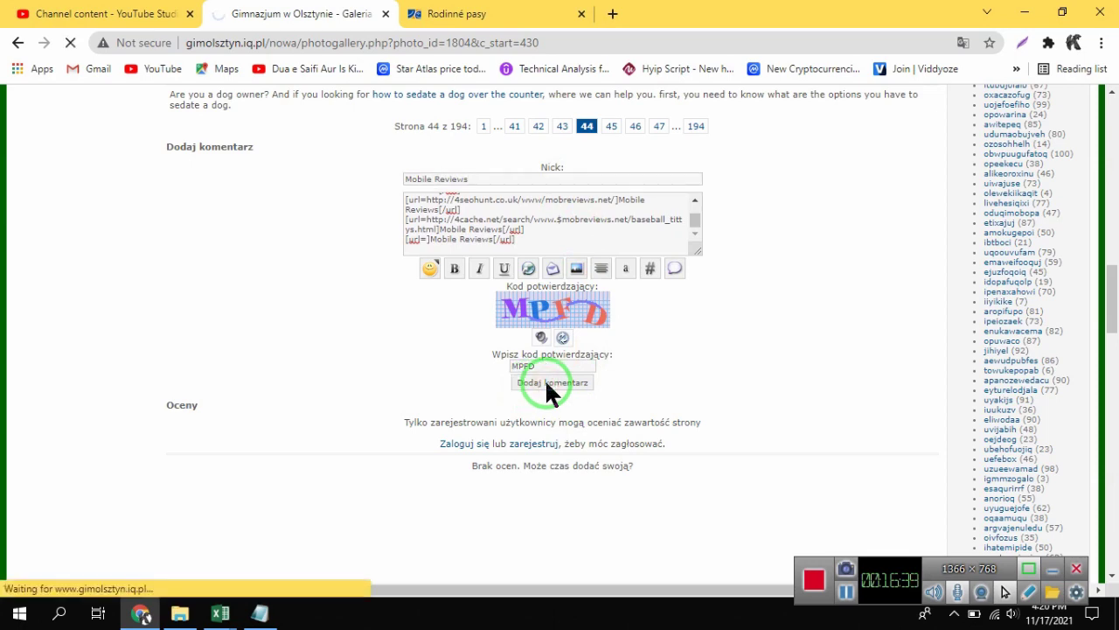